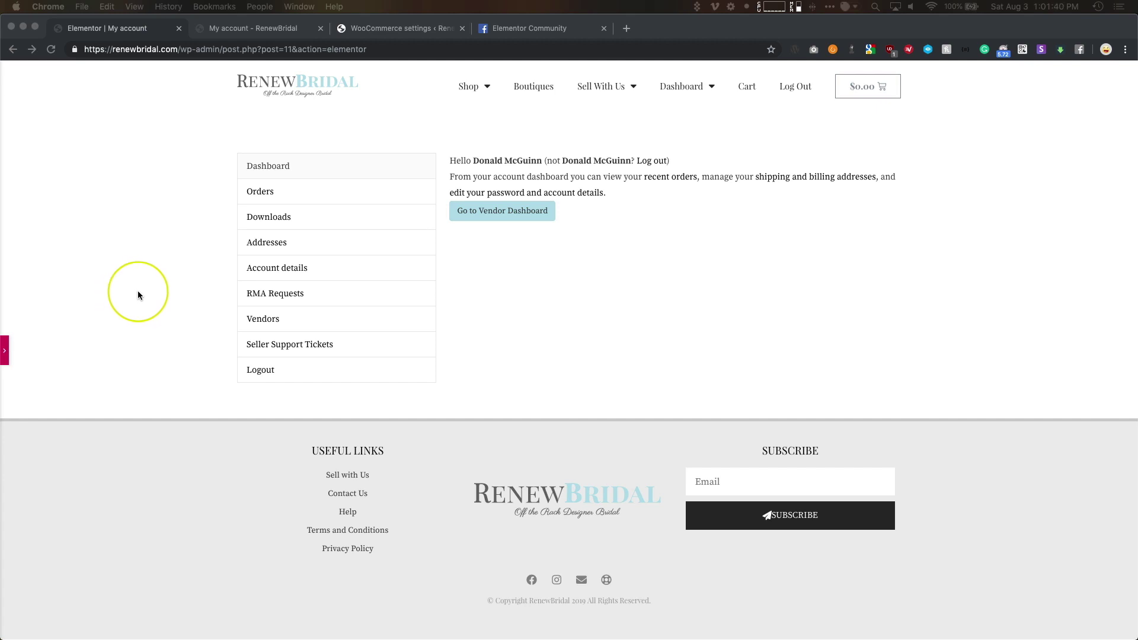
Step: Bring up the Elementor Community post 'Woocommerce Custom My Account' in Chrome
{"action": "left_click", "coordinate": [144, 261]}
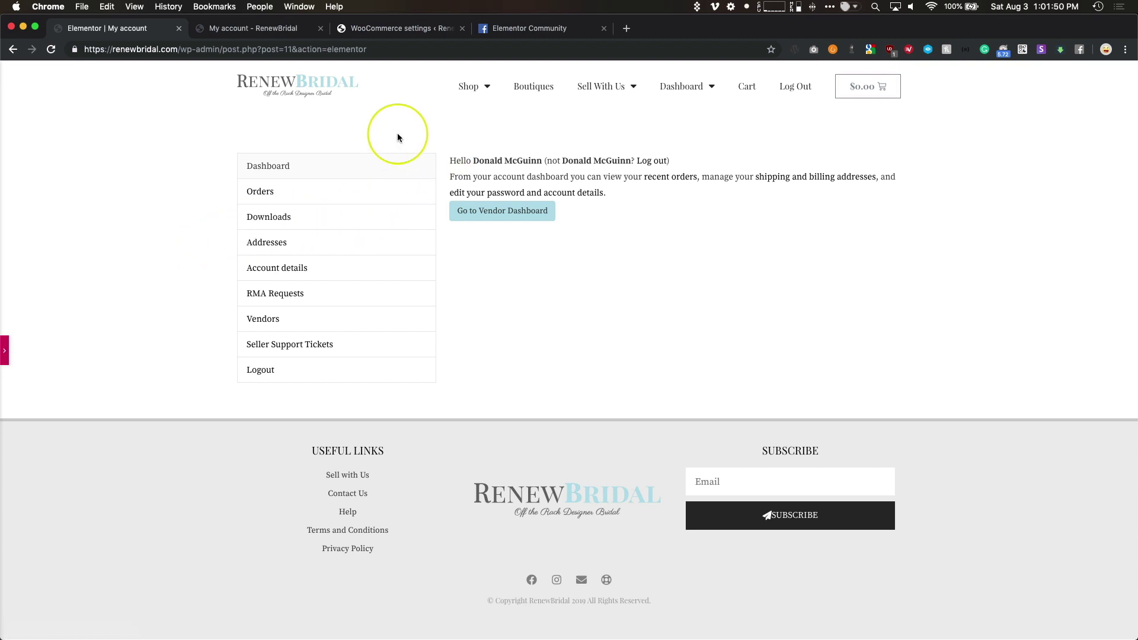
{"action": "left_click", "coordinate": [524, 31]}
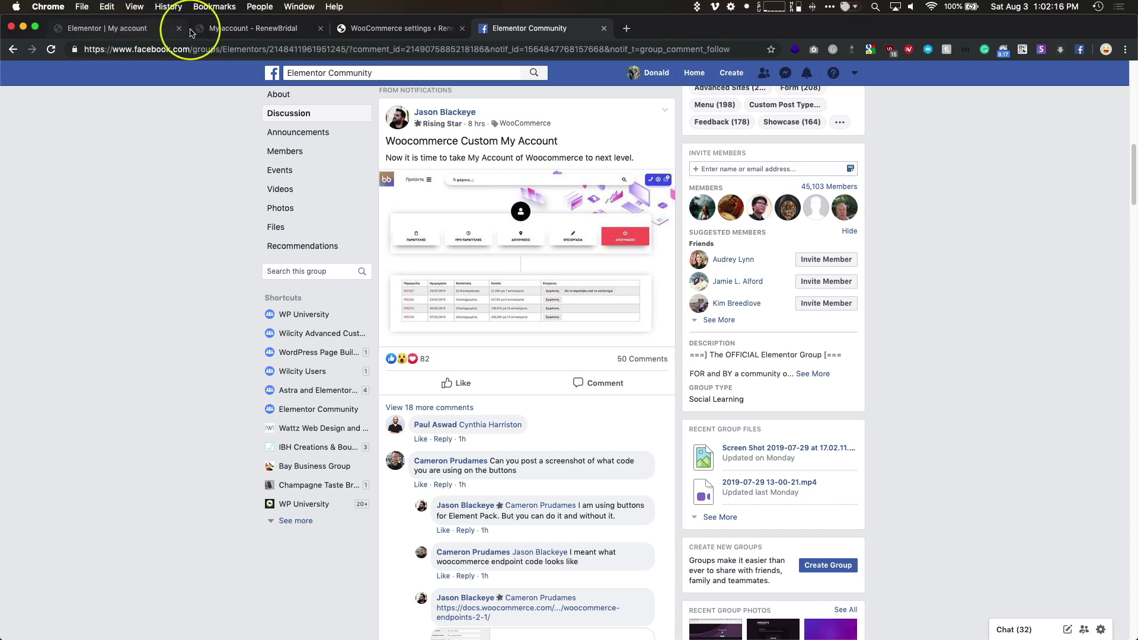
Step: Switch to the live RenewBridal My Account page with its blue navigation bar
{"action": "left_click", "coordinate": [126, 35]}
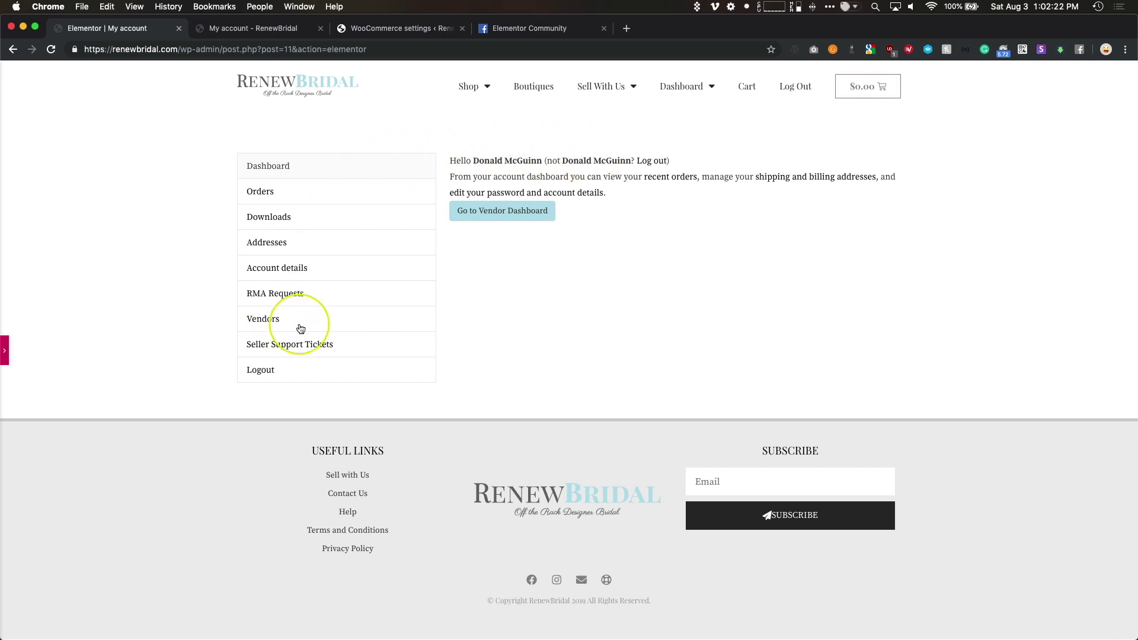
{"action": "left_click", "coordinate": [245, 31]}
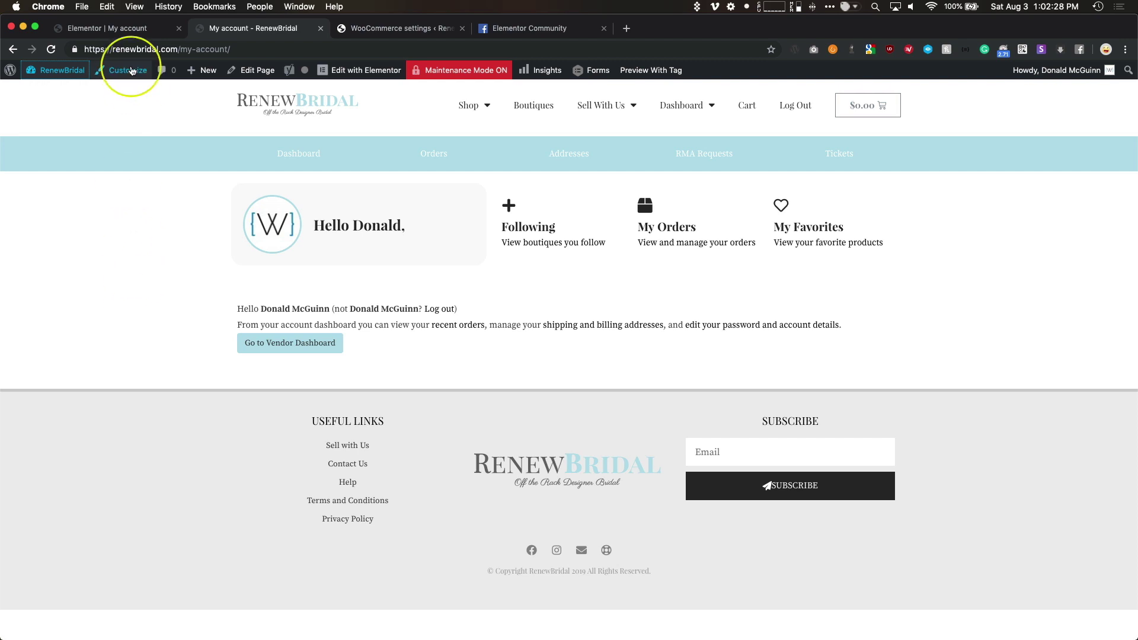
Step: Compare the live RenewBridal page against the editor preview, ending in the Elementor editor
{"action": "left_click", "coordinate": [135, 30]}
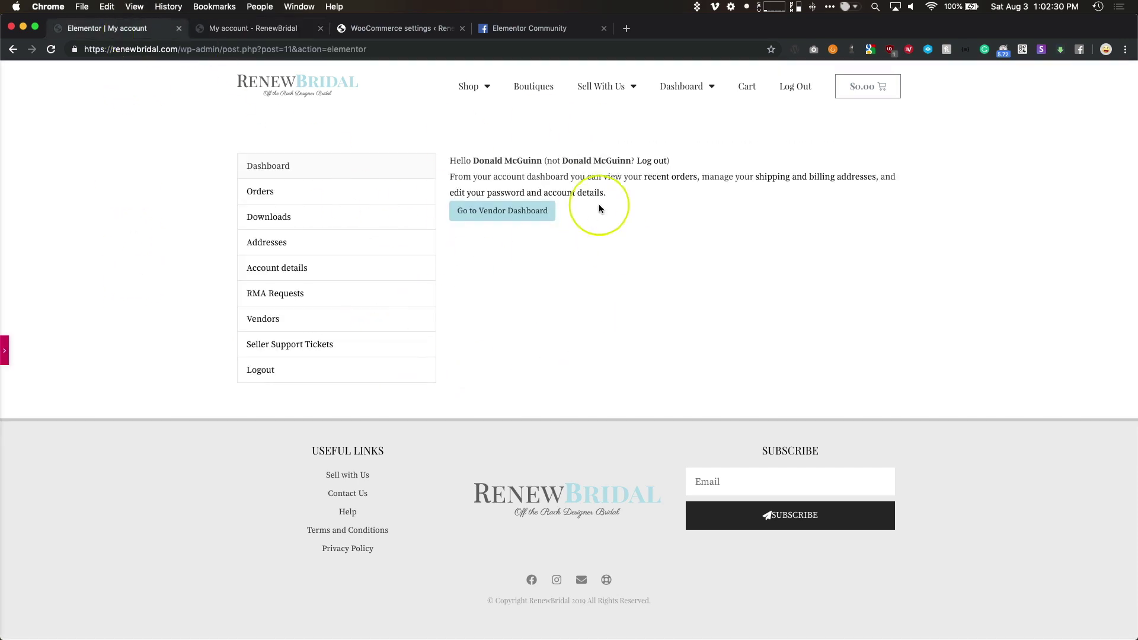
{"action": "left_click", "coordinate": [296, 29]}
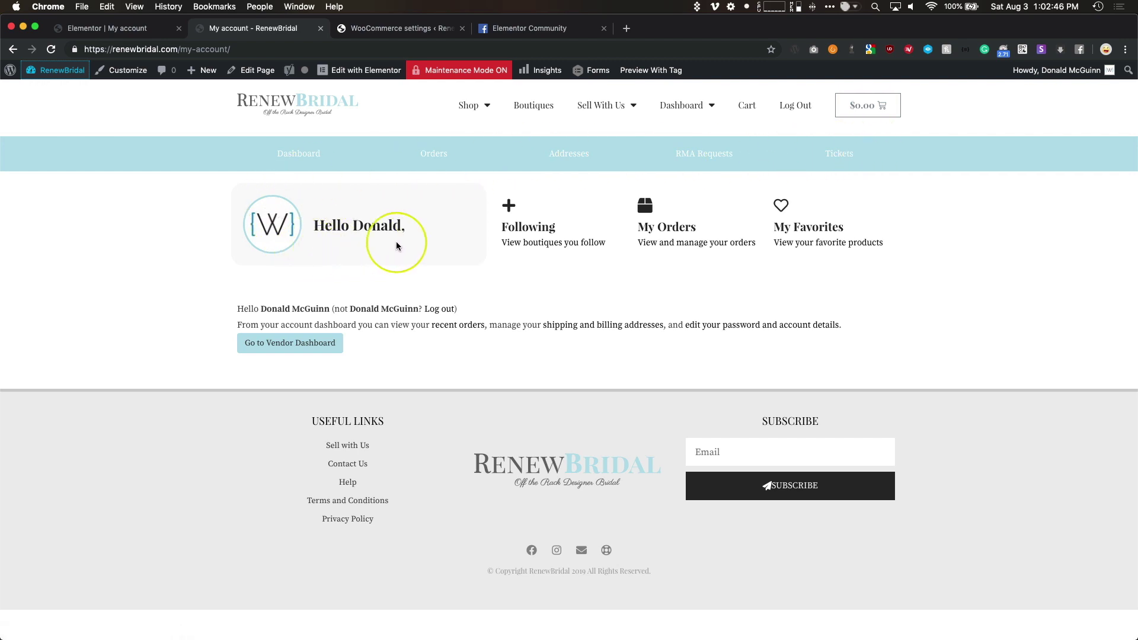
{"action": "left_click", "coordinate": [112, 253]}
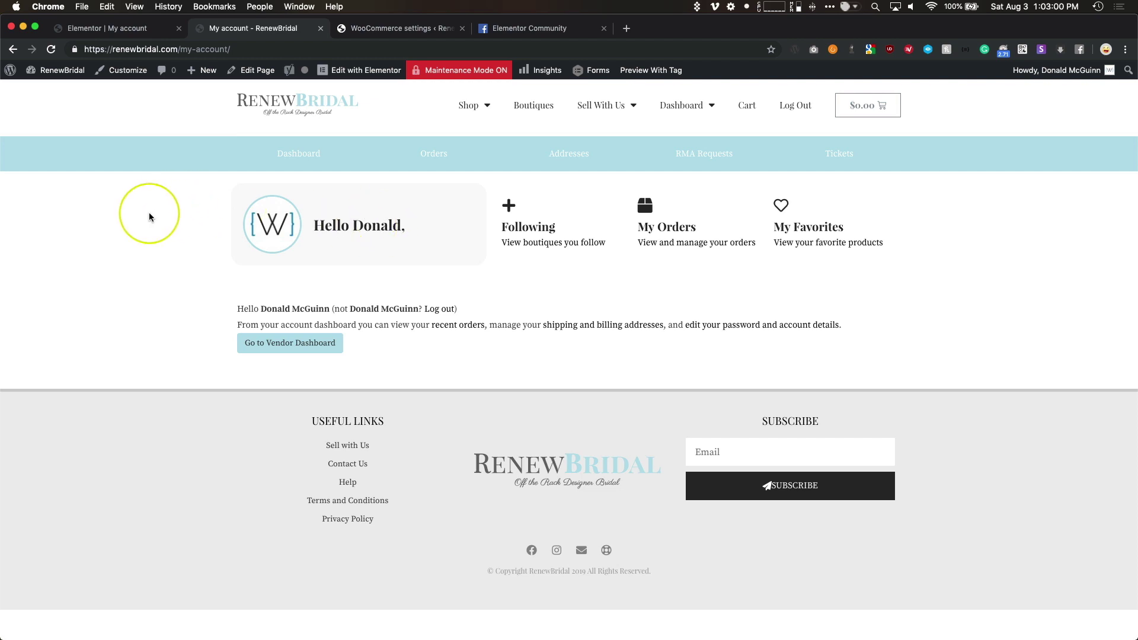
{"action": "left_click", "coordinate": [124, 30]}
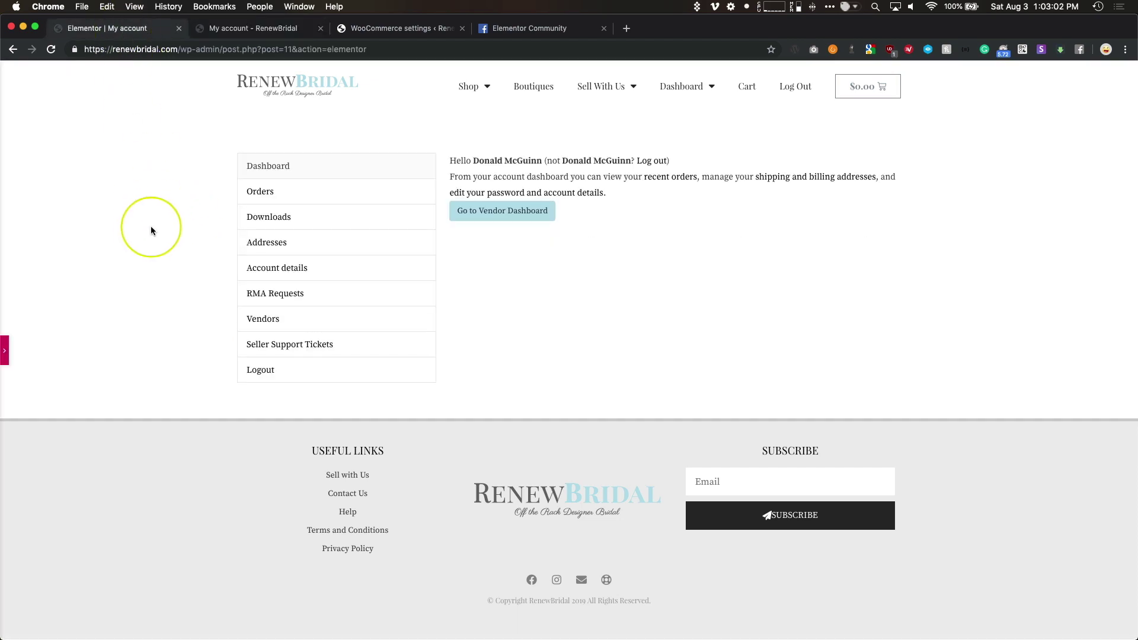
Step: Select the account widget and inspect its [woocommerce_my_account] shortcode text
{"action": "left_click", "coordinate": [5, 355]}
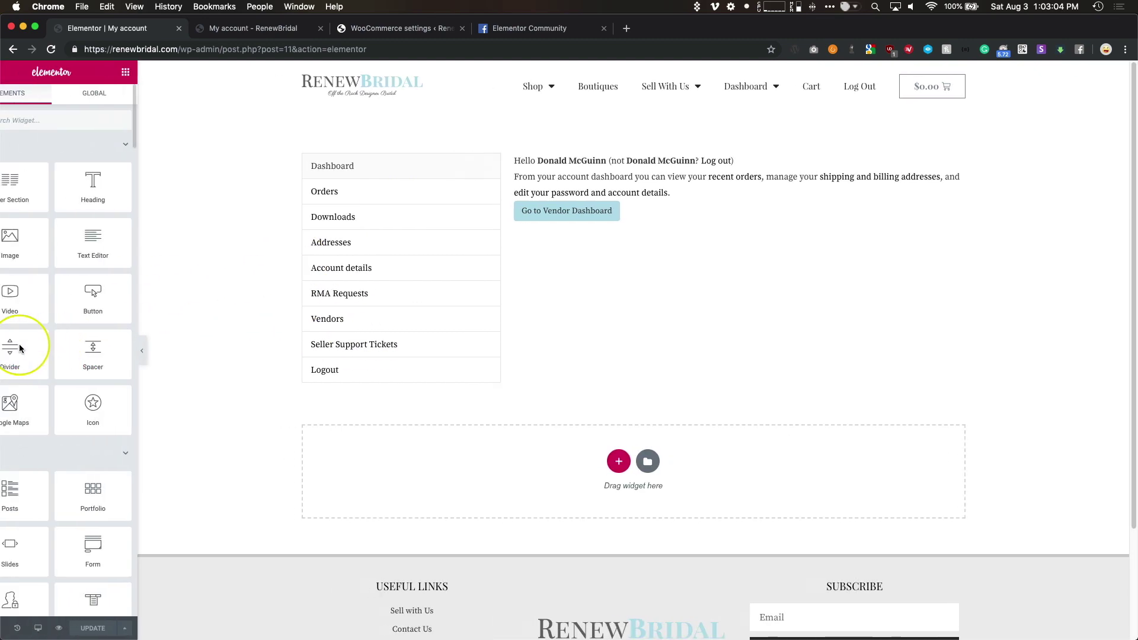
{"action": "left_click", "coordinate": [542, 215]}
{"action": "left_click_drag", "start_coordinate": [101, 203], "coordinate": [18, 202]}
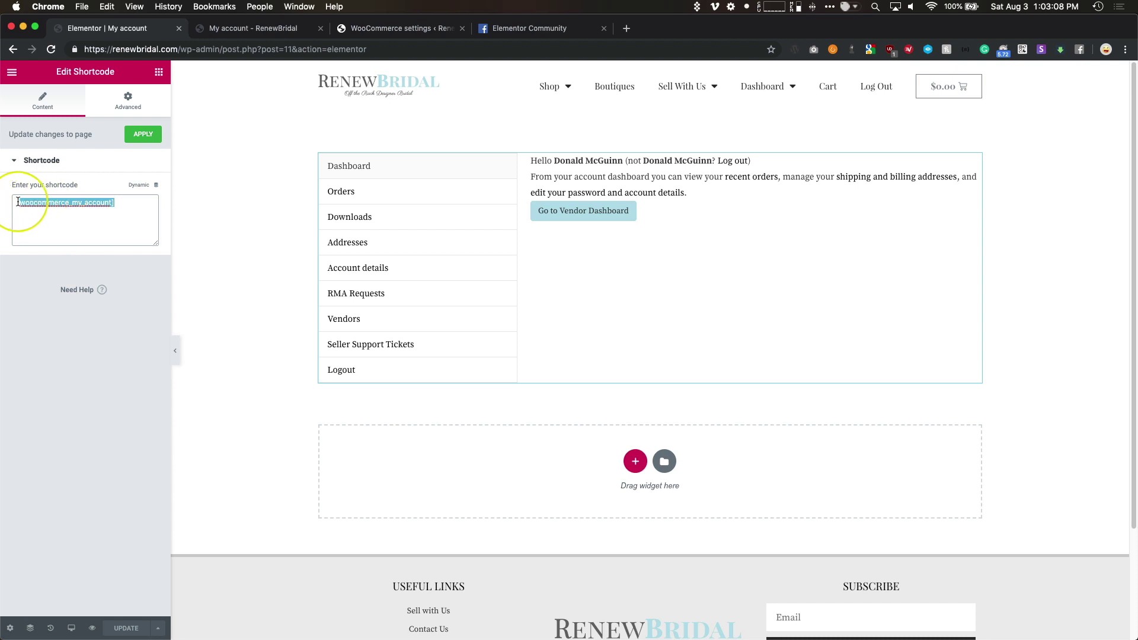
{"action": "left_click", "coordinate": [96, 217]}
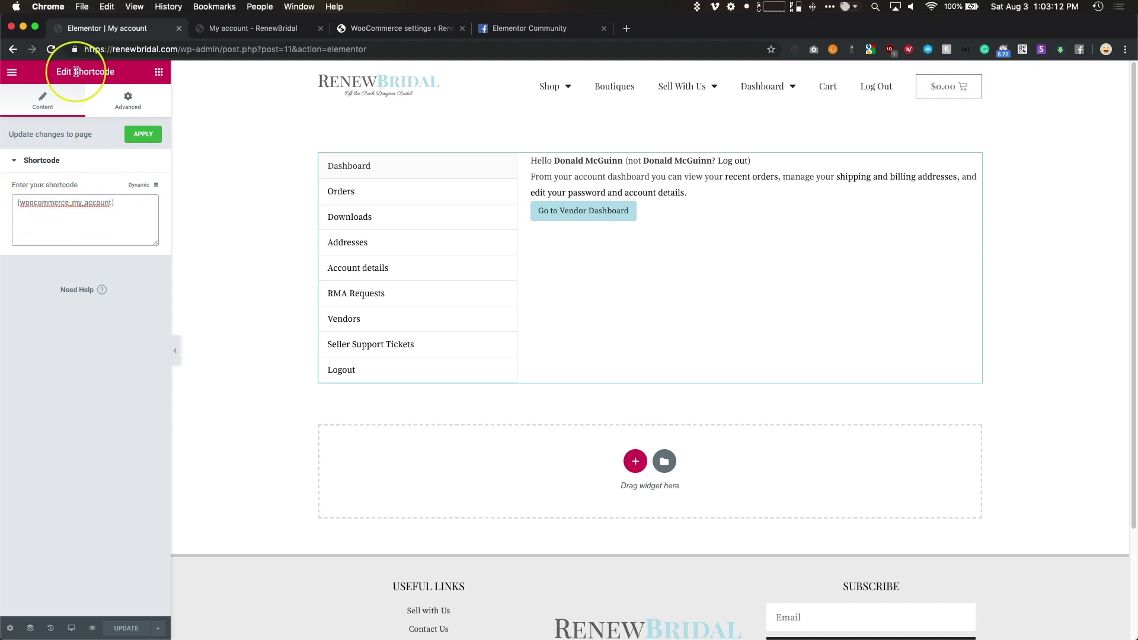
{"action": "left_click_drag", "start_coordinate": [73, 71], "coordinate": [120, 75]}
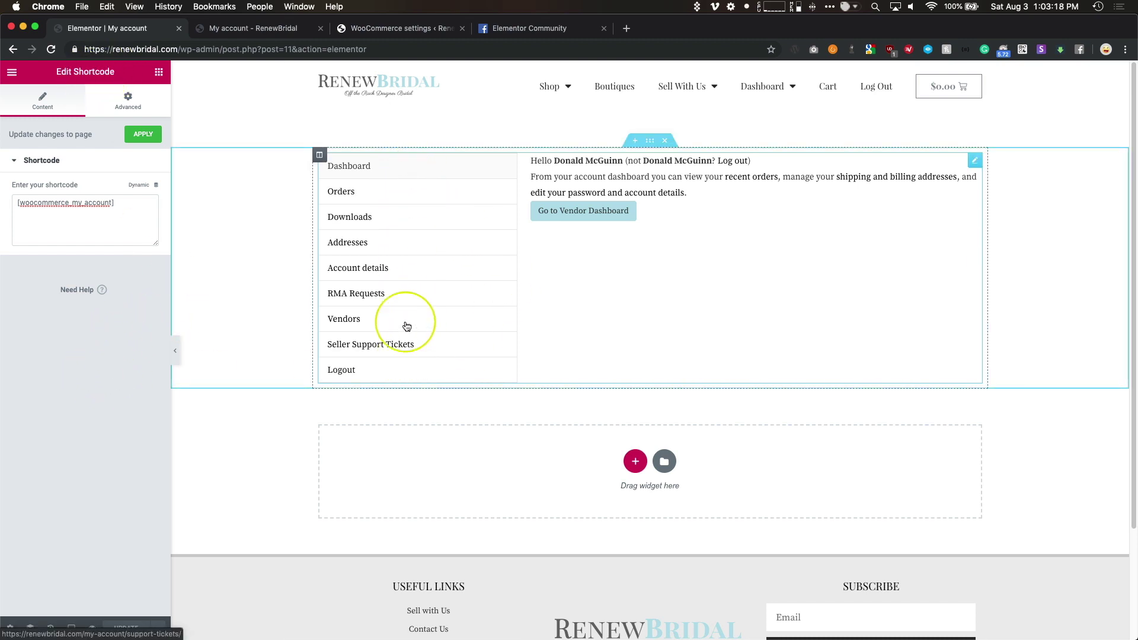
Step: Inspect the Orders link's markup in Chrome DevTools
{"action": "right_click", "coordinate": [388, 202]}
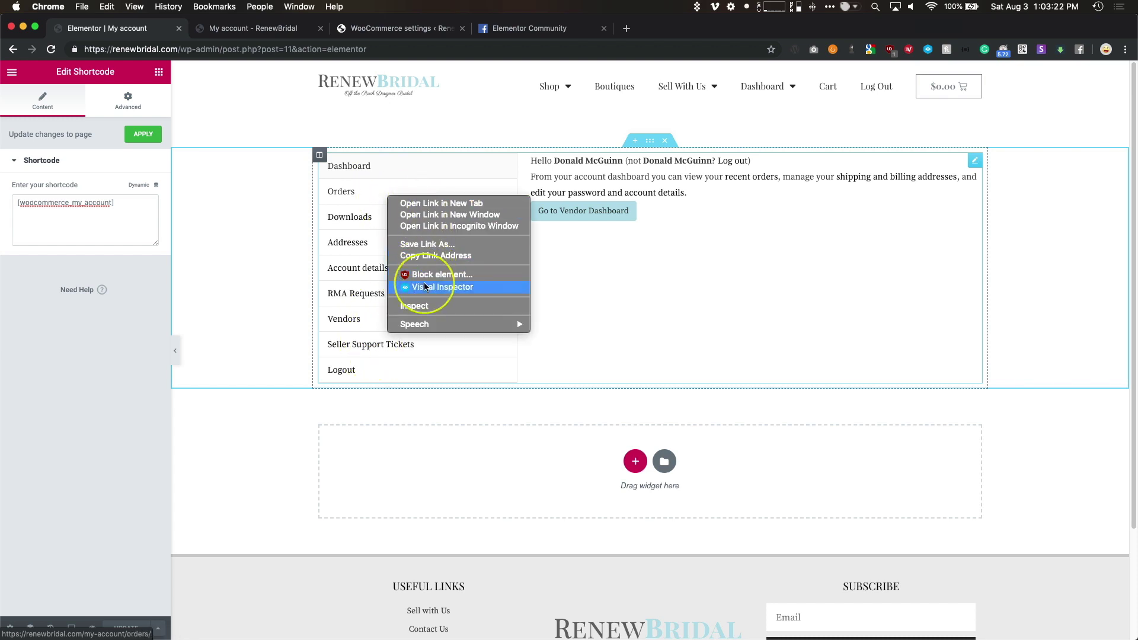
{"action": "left_click", "coordinate": [418, 303]}
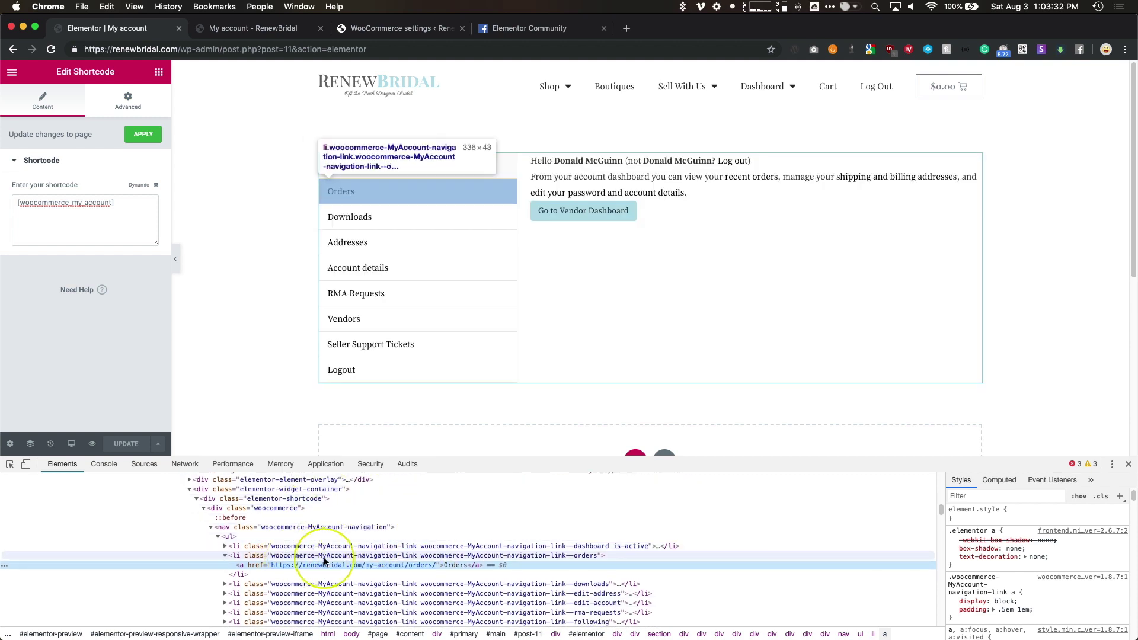
{"action": "scroll", "coordinate": [324, 516], "scroll_direction": "up", "scroll_amount": 1}
{"action": "scroll", "coordinate": [309, 514], "scroll_direction": "down", "scroll_amount": 1}
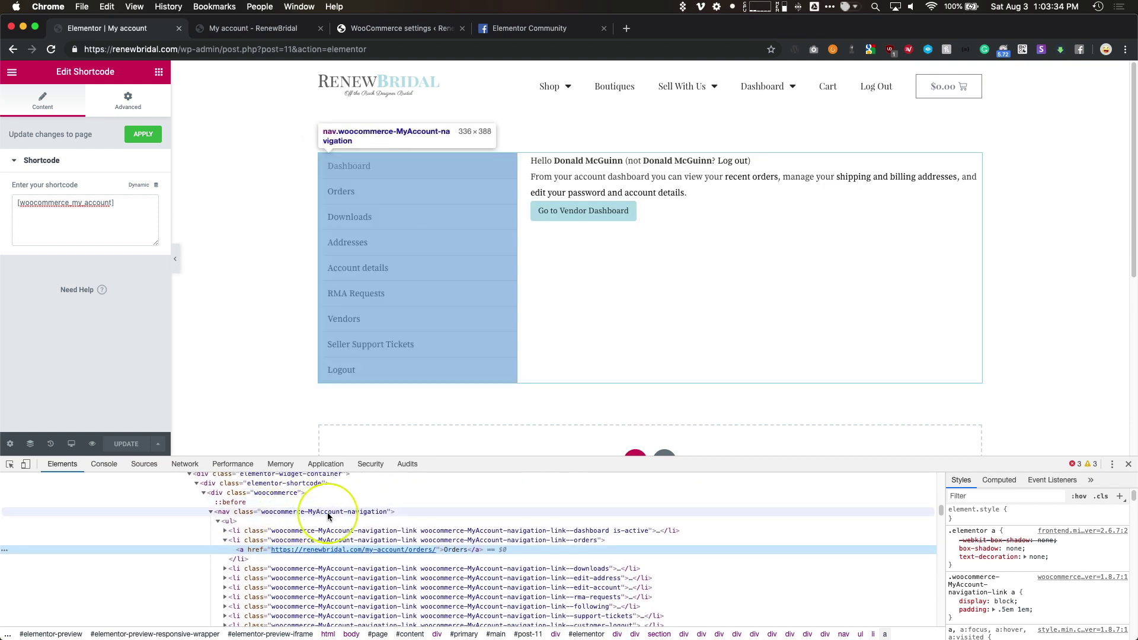
Step: Copy the woocommerce-MyAccount-navigation class name and open the Page Settings
{"action": "left_click", "coordinate": [310, 514]}
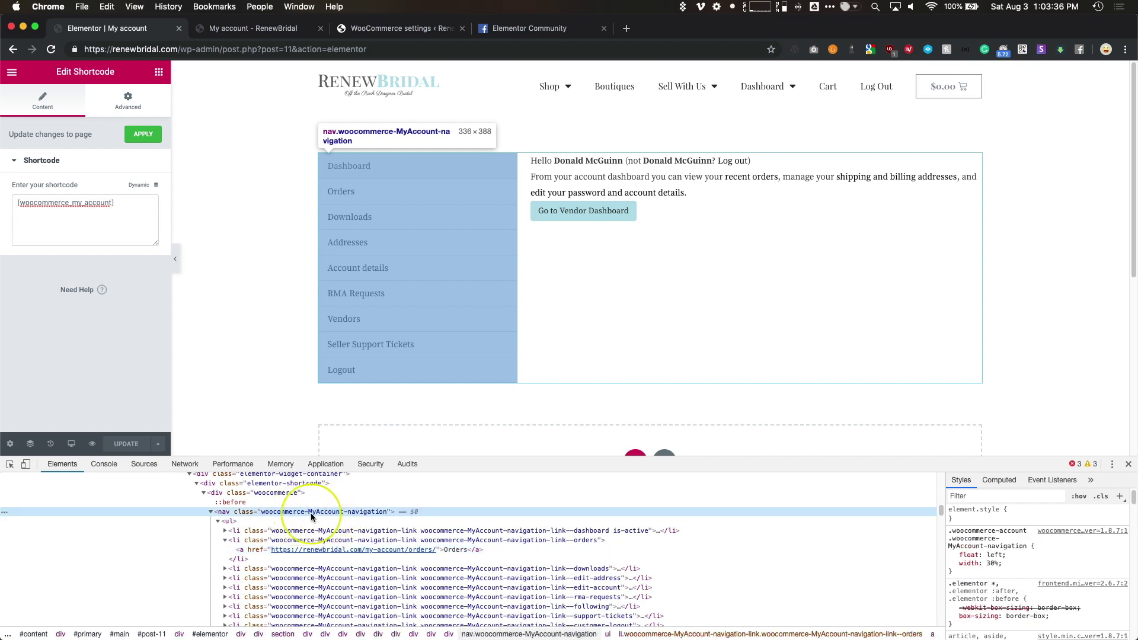
{"action": "left_click", "coordinate": [226, 542]}
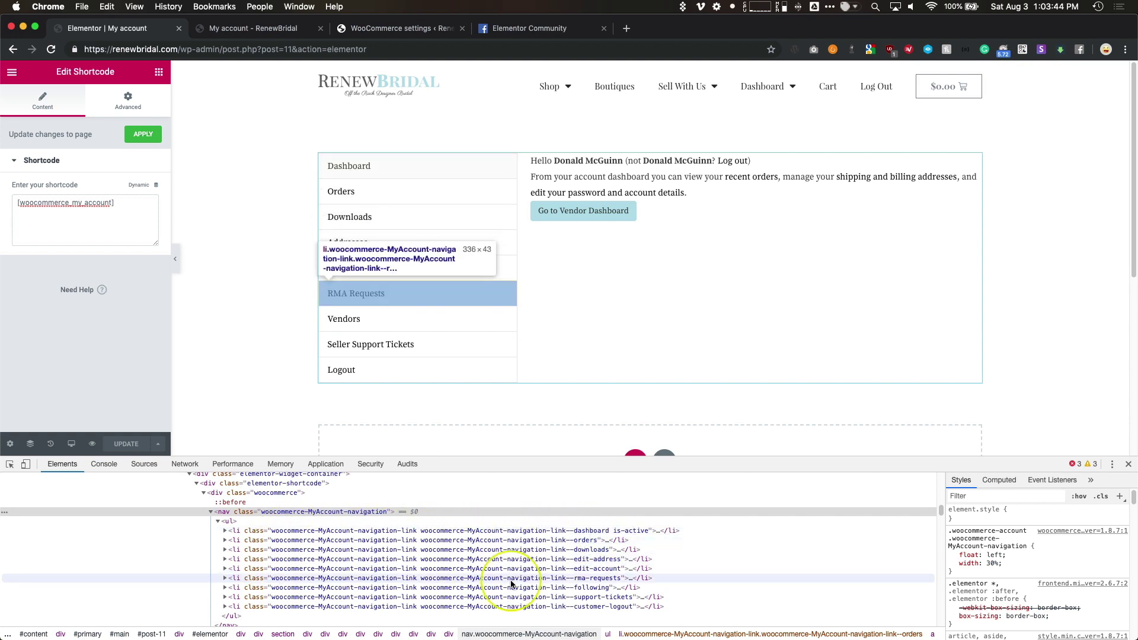
{"action": "double_click", "coordinate": [313, 512]}
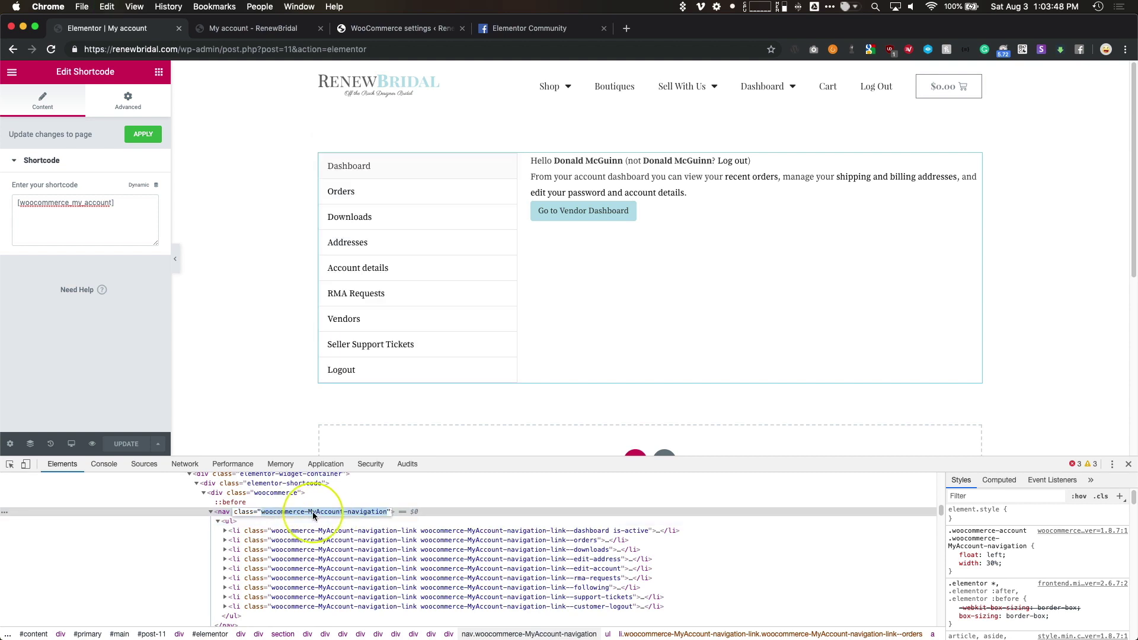
{"action": "key", "text": "Escape"}
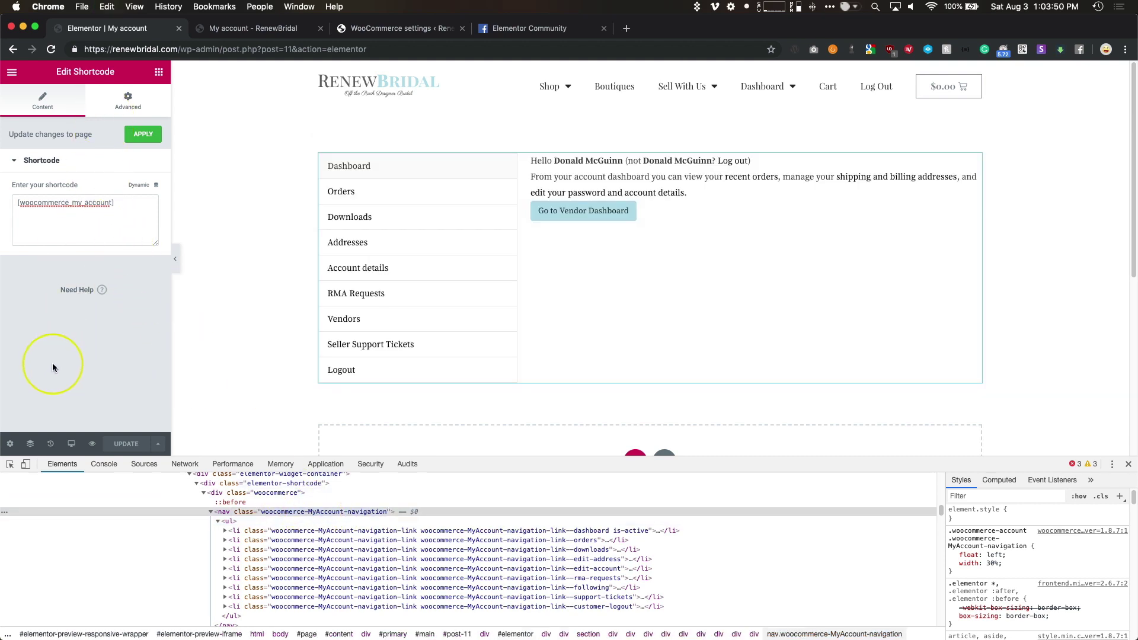
{"action": "left_click", "coordinate": [11, 444]}
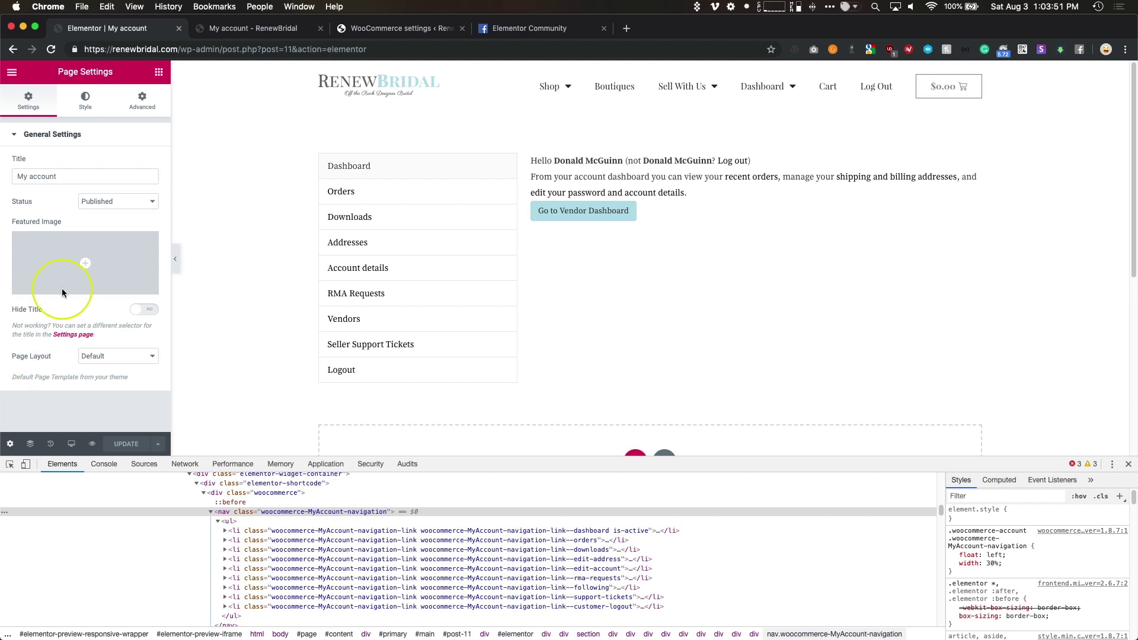
Step: Add custom CSS hiding .woocommerce-MyAccount-navigation with display: none
{"action": "left_click", "coordinate": [139, 111]}
{"action": "left_click", "coordinate": [113, 213]}
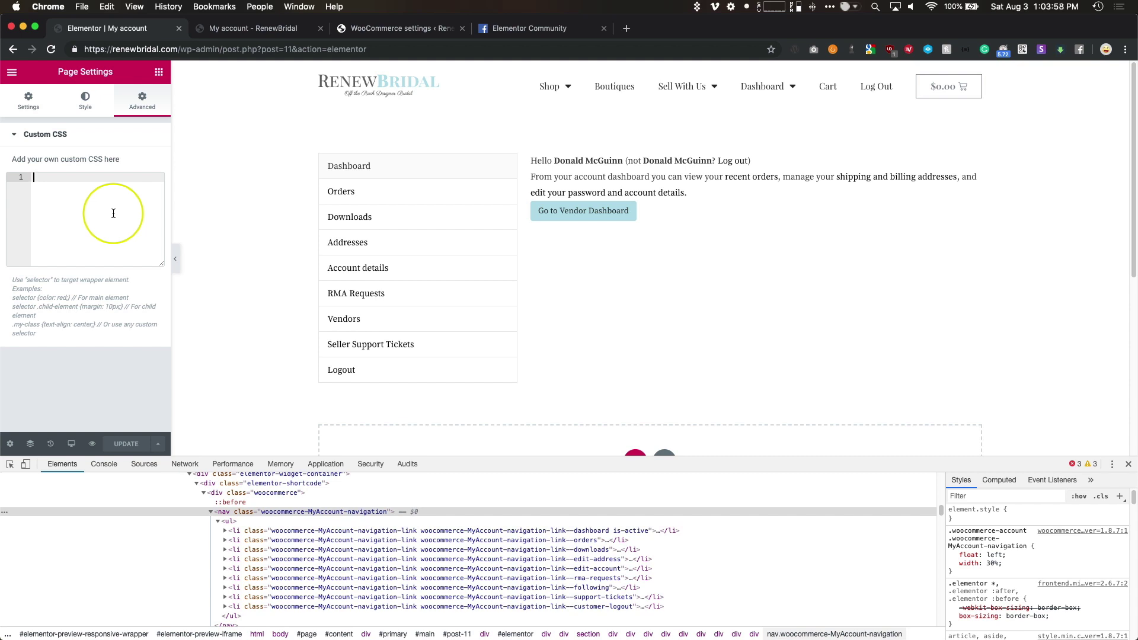
{"action": "type", "text": ".woocommerce-MyAccount-navigation"}
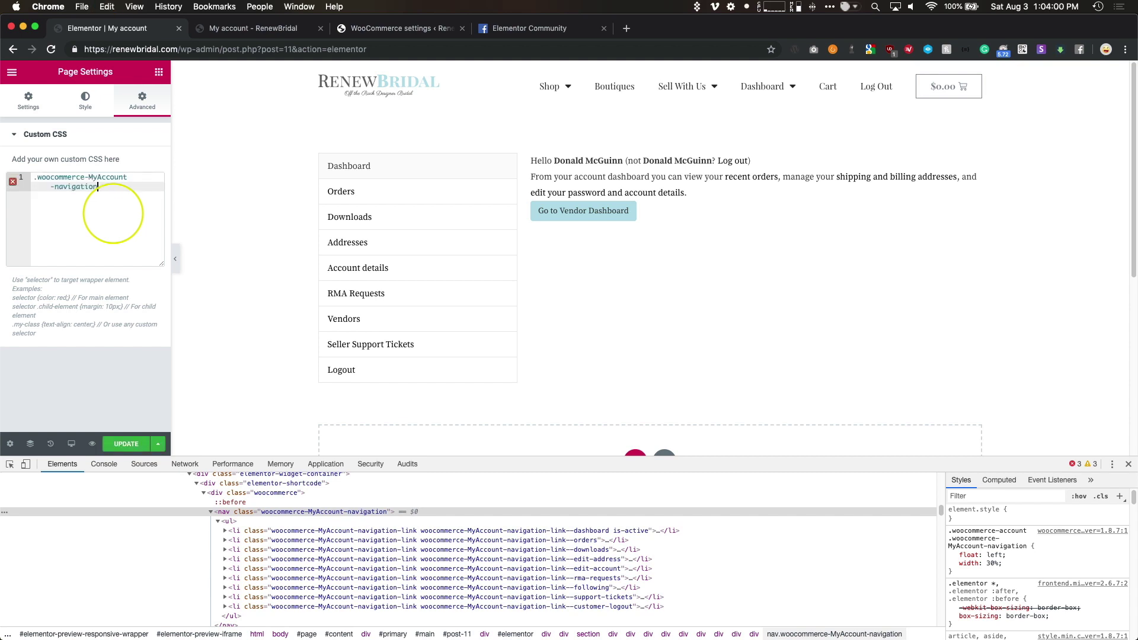
{"action": "type", "text": "{"}
{"action": "key", "text": "Return"}
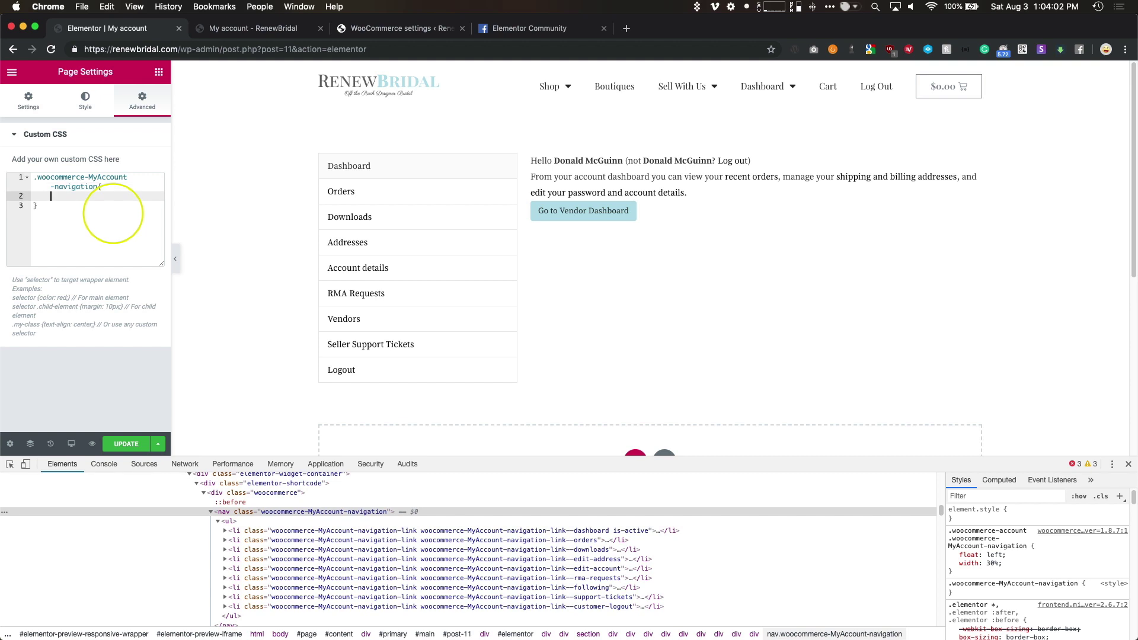
{"action": "type", "text": "display: mno;"}
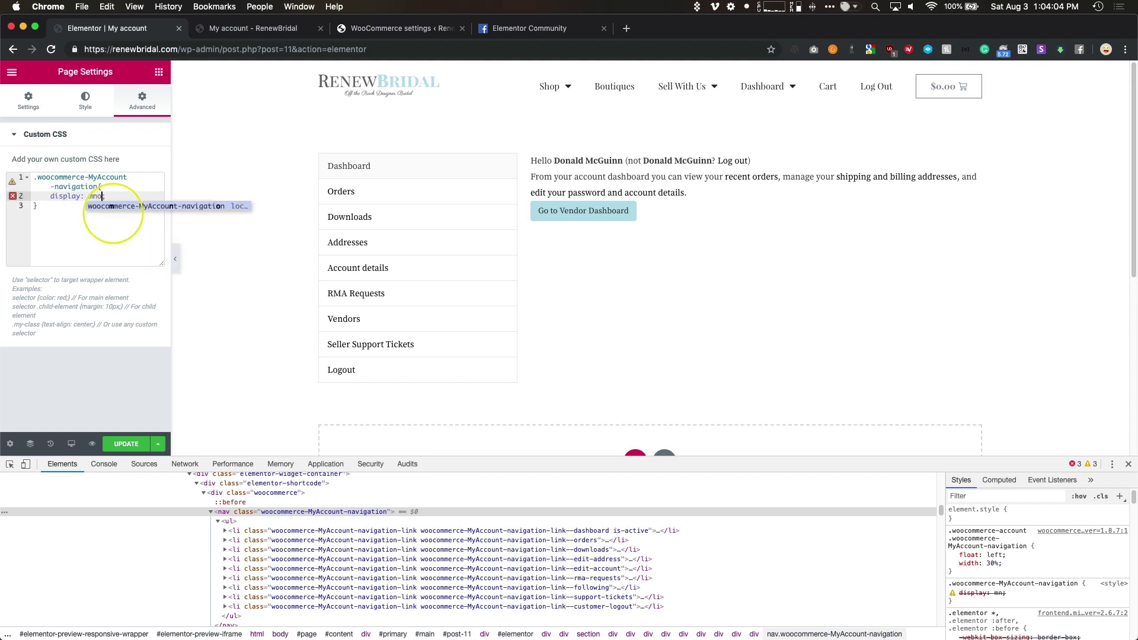
{"action": "key", "text": "BackSpace"}
{"action": "key", "text": "BackSpace"}
{"action": "key", "text": "BackSpace"}
{"action": "key", "text": "BackSpace"}
{"action": "type", "text": "none;"}
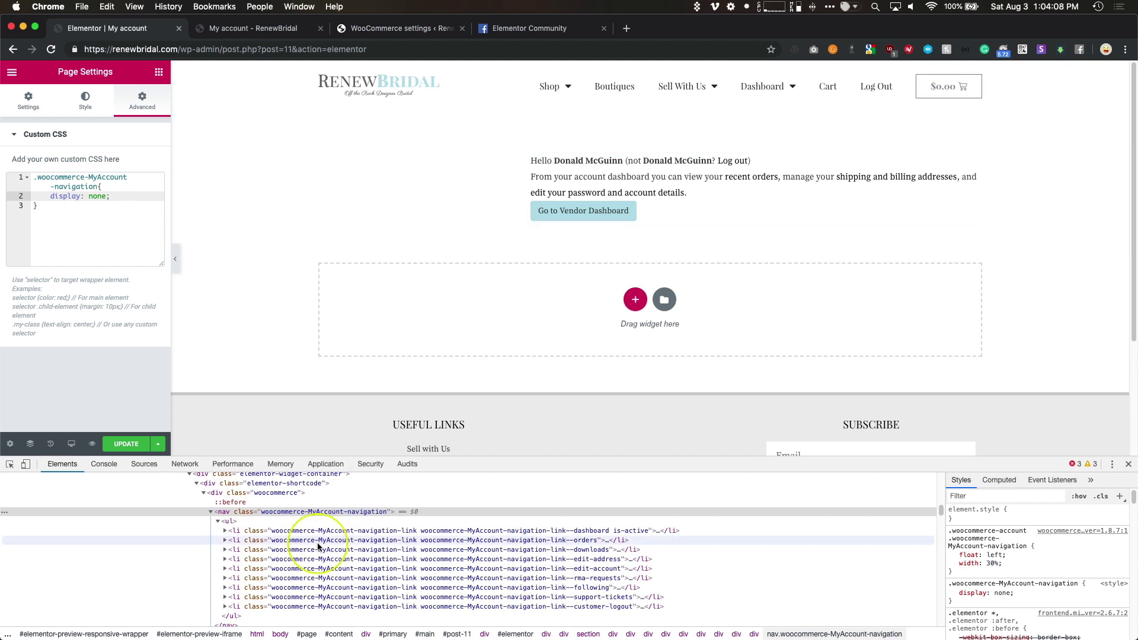
Step: Add a .woocommerce-MyAccount-content rule setting width: 100% !important
{"action": "left_click", "coordinate": [211, 511]}
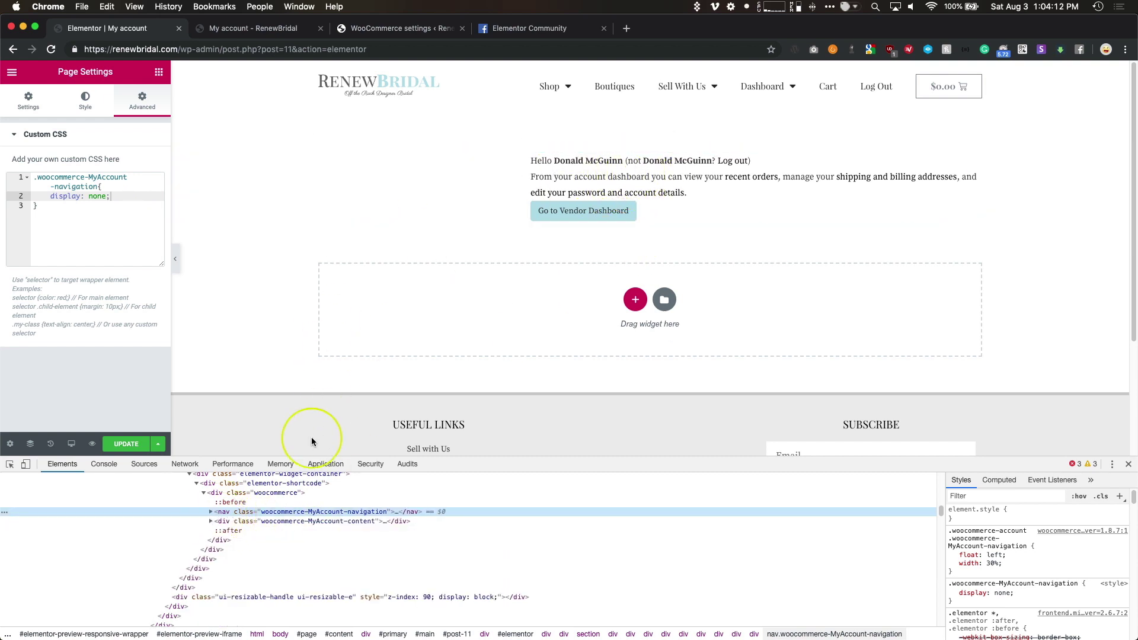
{"action": "left_click", "coordinate": [292, 522]}
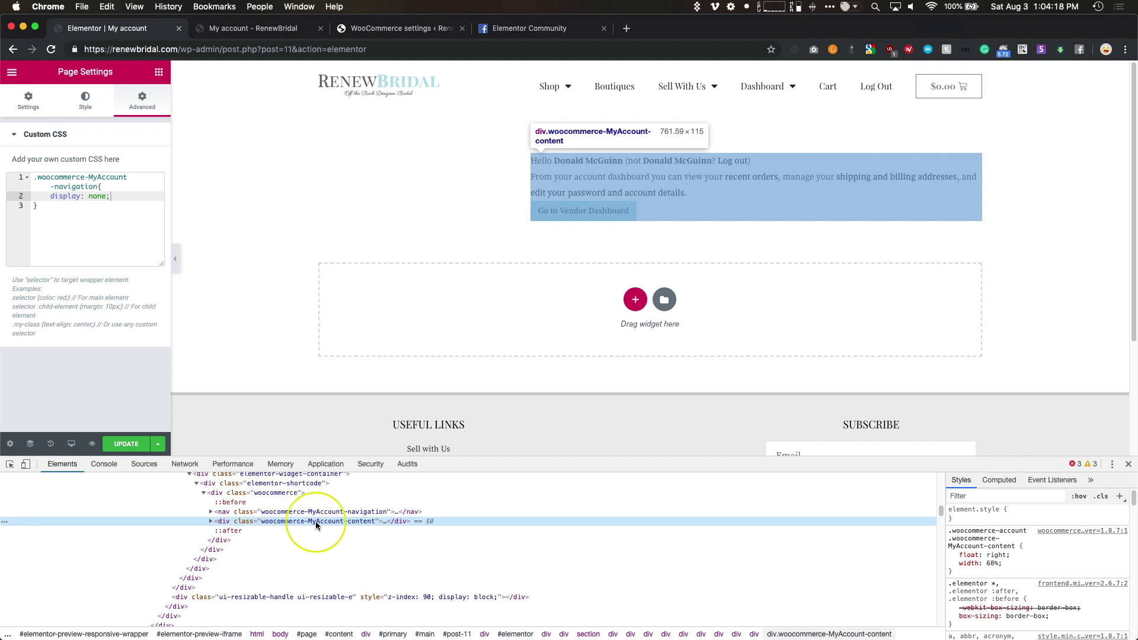
{"action": "double_click", "coordinate": [315, 521]}
{"action": "key", "text": "super+c"}
{"action": "left_click", "coordinate": [79, 236]}
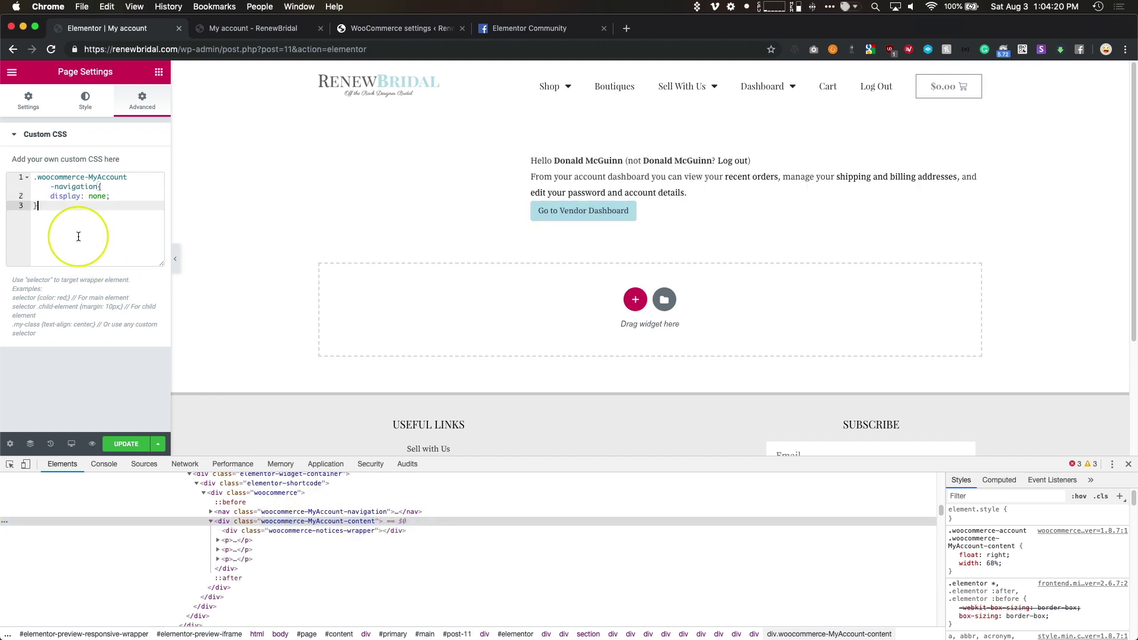
{"action": "key", "text": "Return"}
{"action": "key", "text": "Return"}
{"action": "type", "text": "."}
{"action": "key", "text": "super+v"}
{"action": "type", "text": "{"}
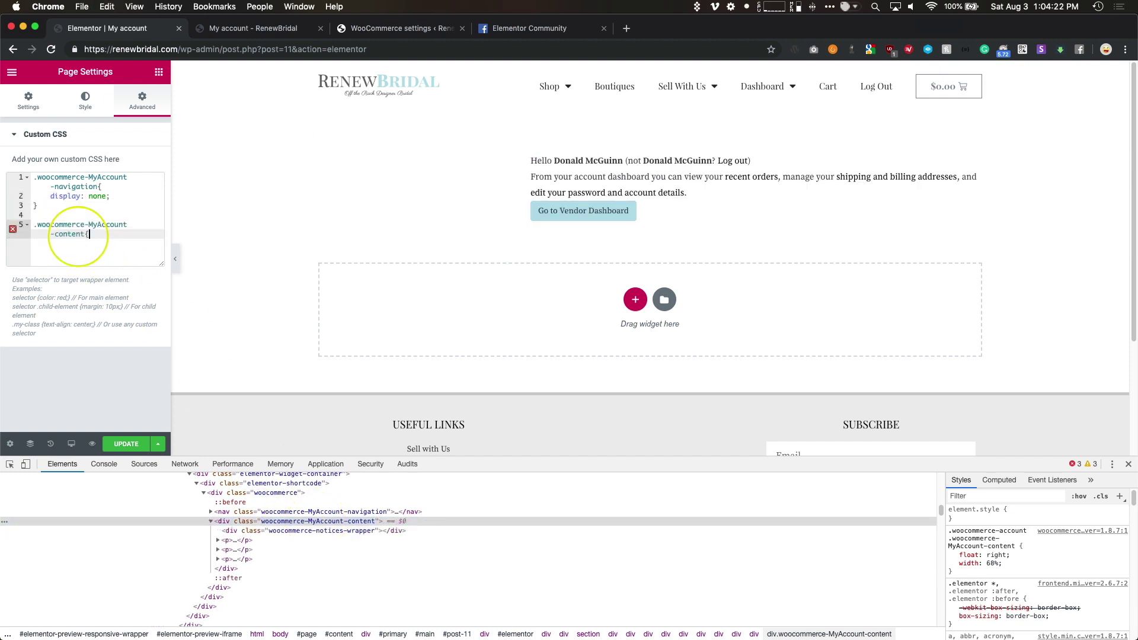
{"action": "key", "text": "Return"}
{"action": "type", "text": "width: !"}
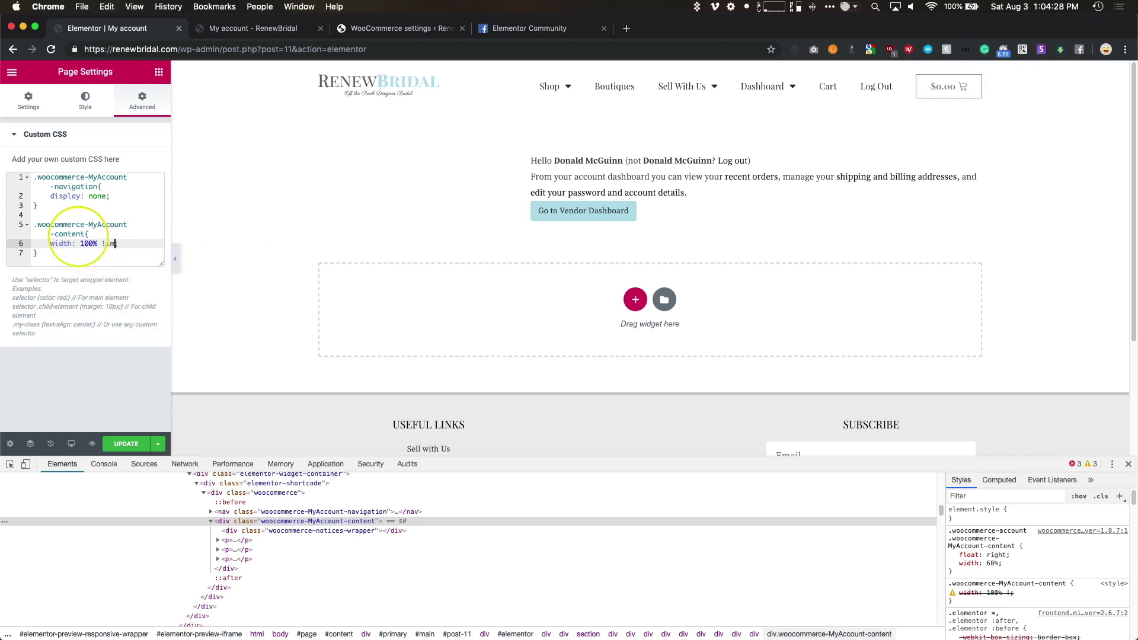
{"action": "key", "text": "BackSpace"}
{"action": "key", "text": "BackSpace"}
{"action": "key", "text": "BackSpace"}
{"action": "type", "text": "t;"}
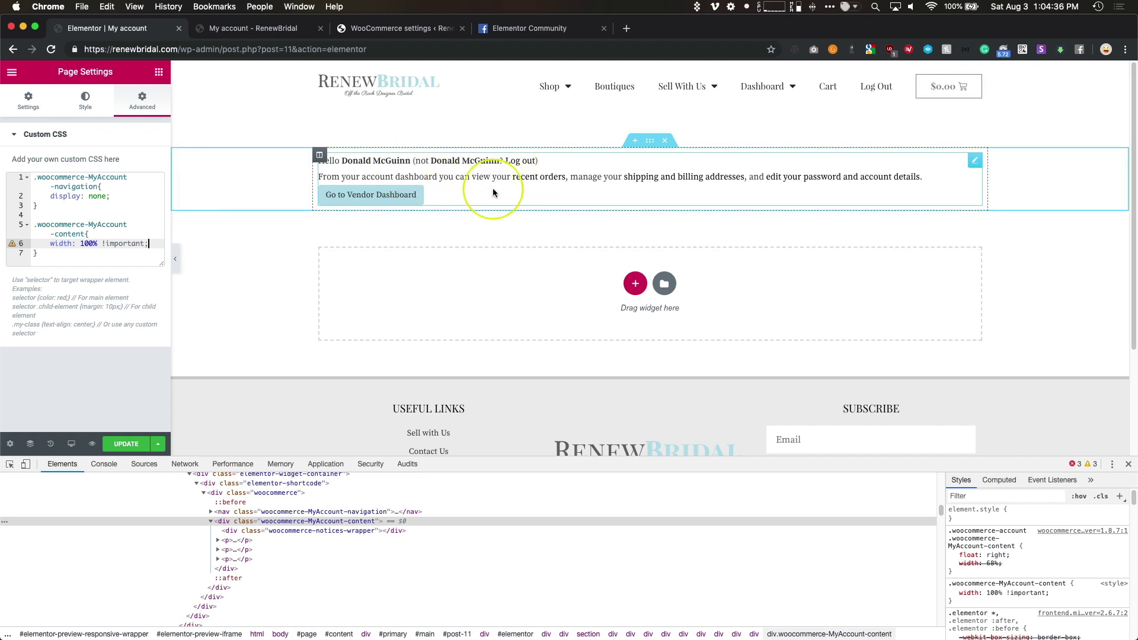
Step: Close the live page tab and insert a four-column section above the account content
{"action": "left_click", "coordinate": [252, 30]}
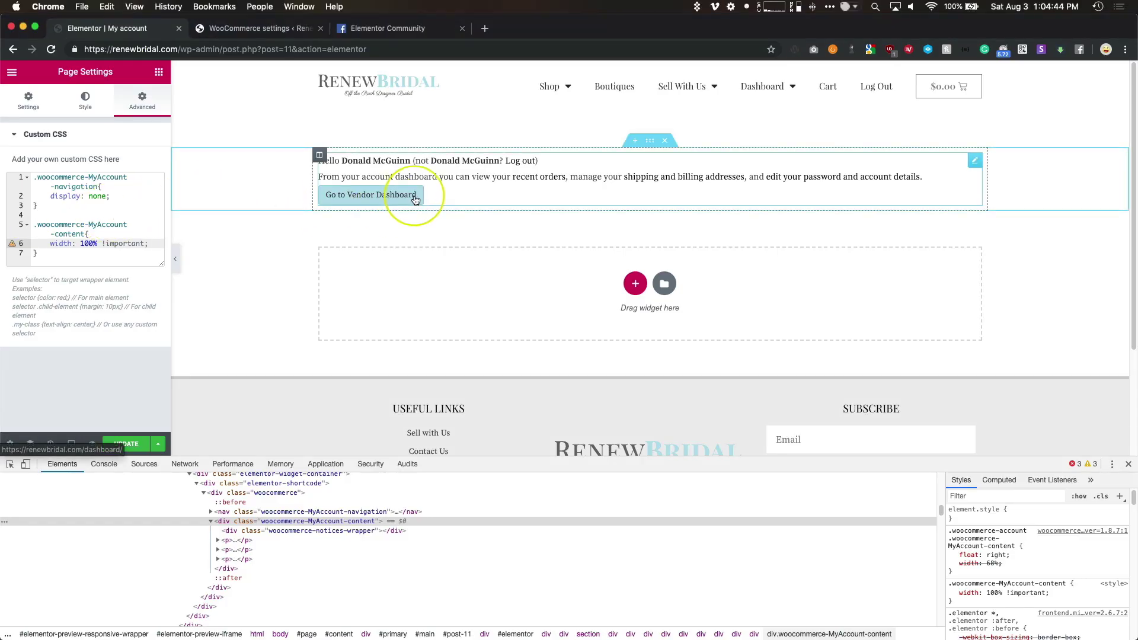
{"action": "left_click", "coordinate": [630, 144]}
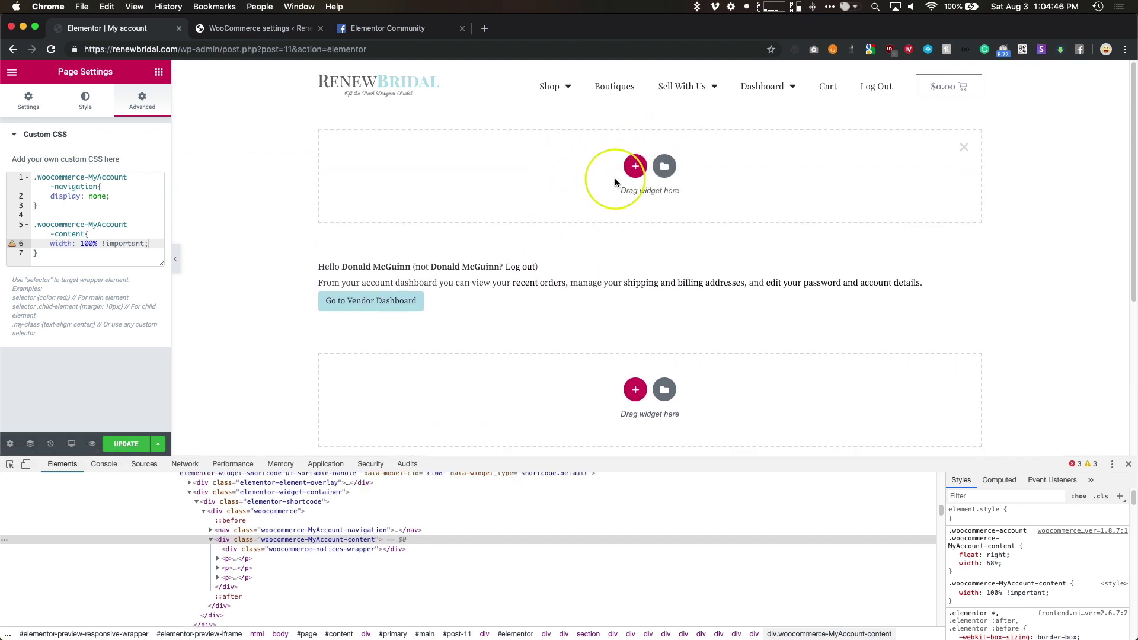
{"action": "left_click", "coordinate": [636, 168]}
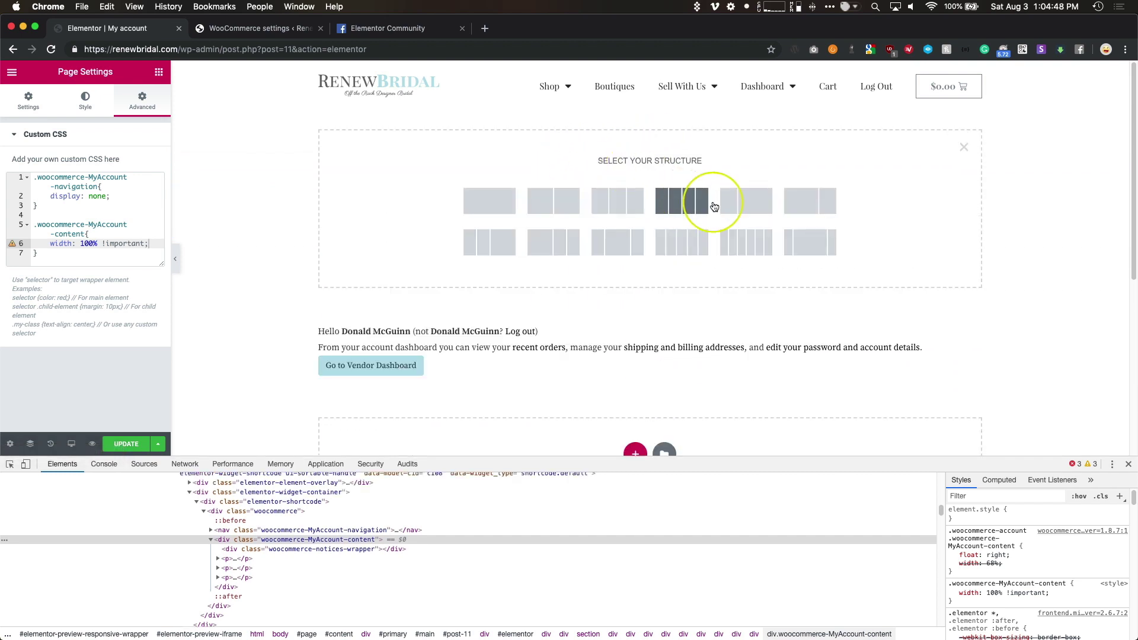
{"action": "left_click", "coordinate": [688, 207]}
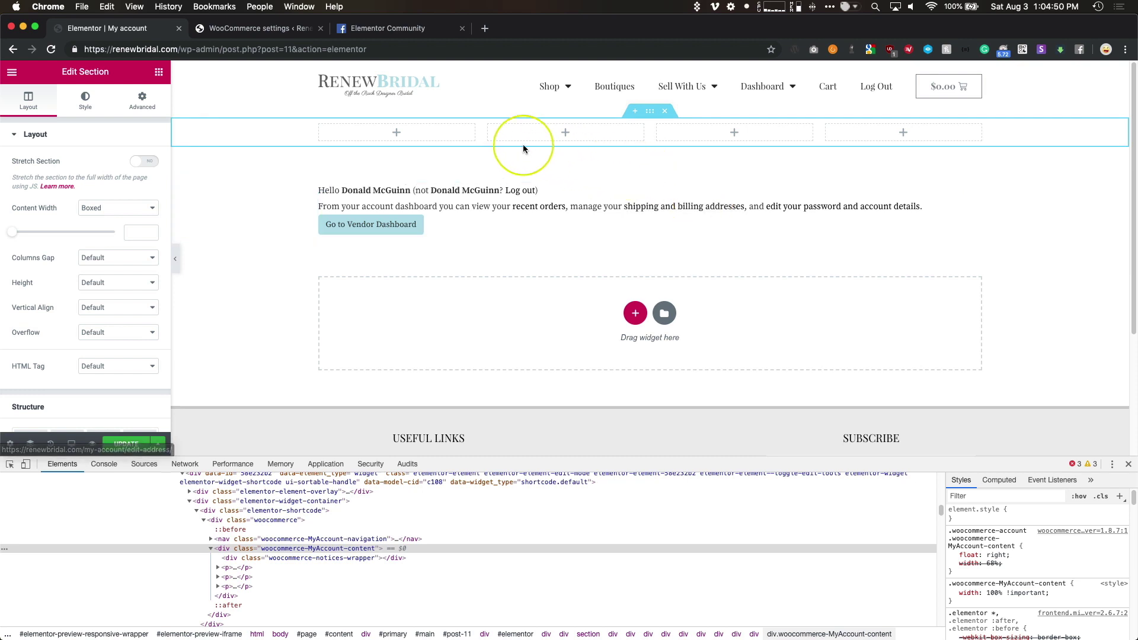
Step: Search 'imag' and place an Image widget in the first column
{"action": "left_click", "coordinate": [158, 73]}
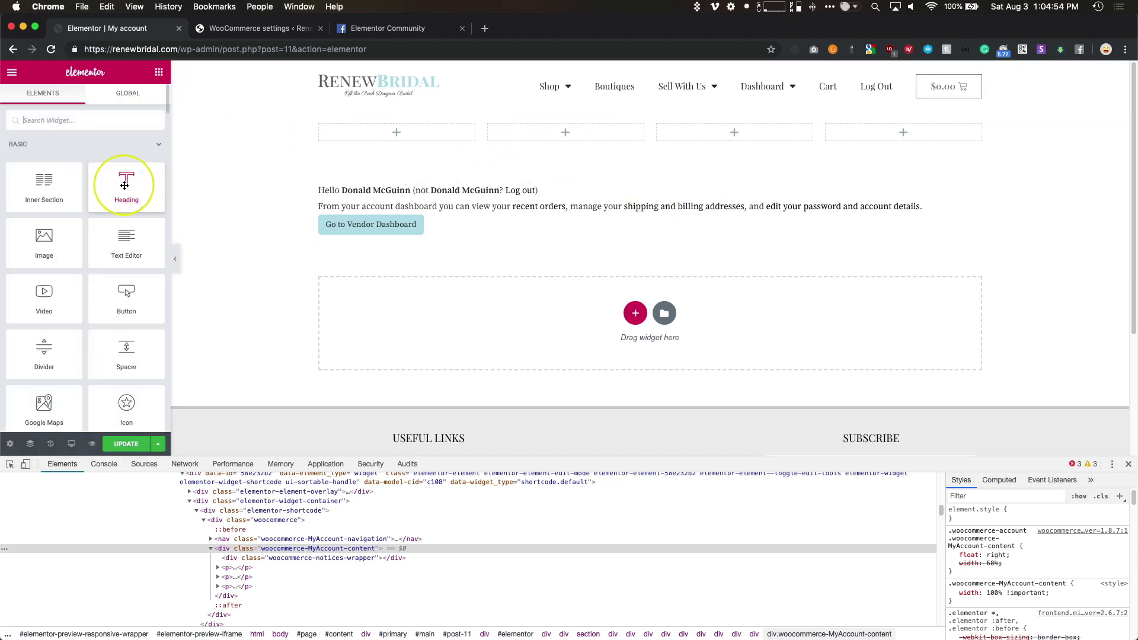
{"action": "left_click", "coordinate": [91, 121]}
{"action": "type", "text": "image"}
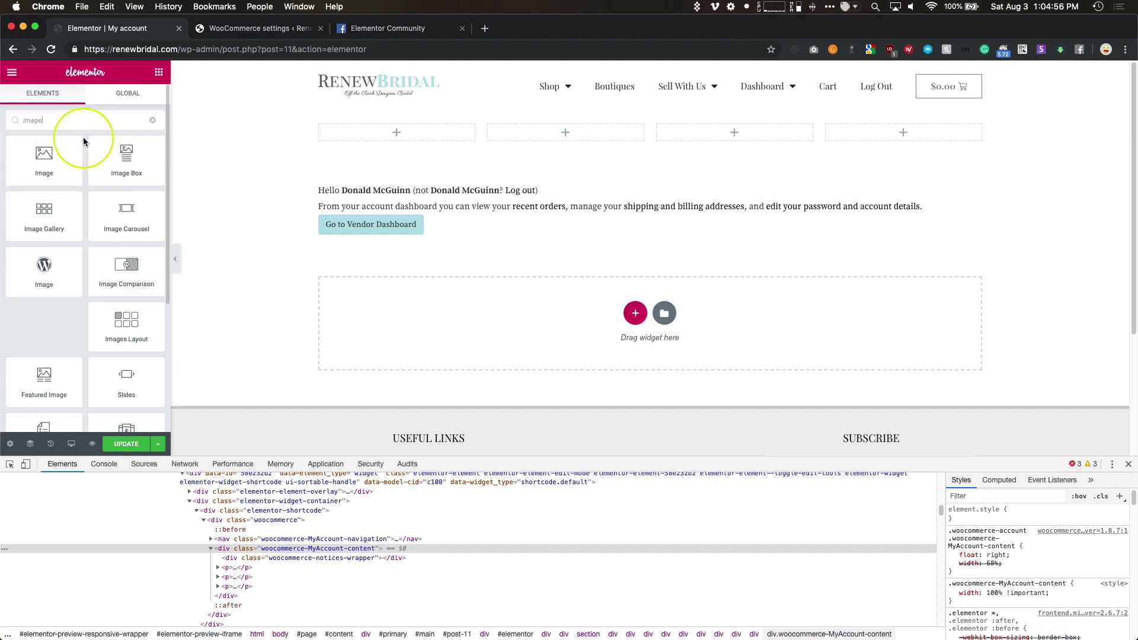
{"action": "left_click_drag", "start_coordinate": [84, 141], "coordinate": [397, 132]}
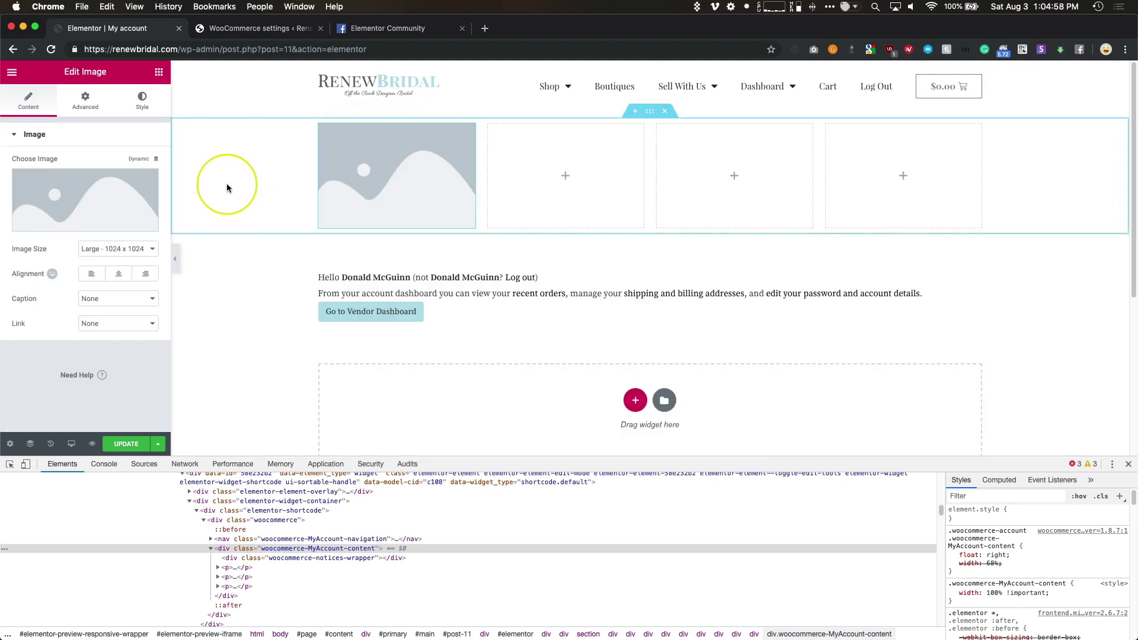
Step: Drop an Inner Section into column one and show the author profile picture at full size
{"action": "left_click", "coordinate": [159, 72]}
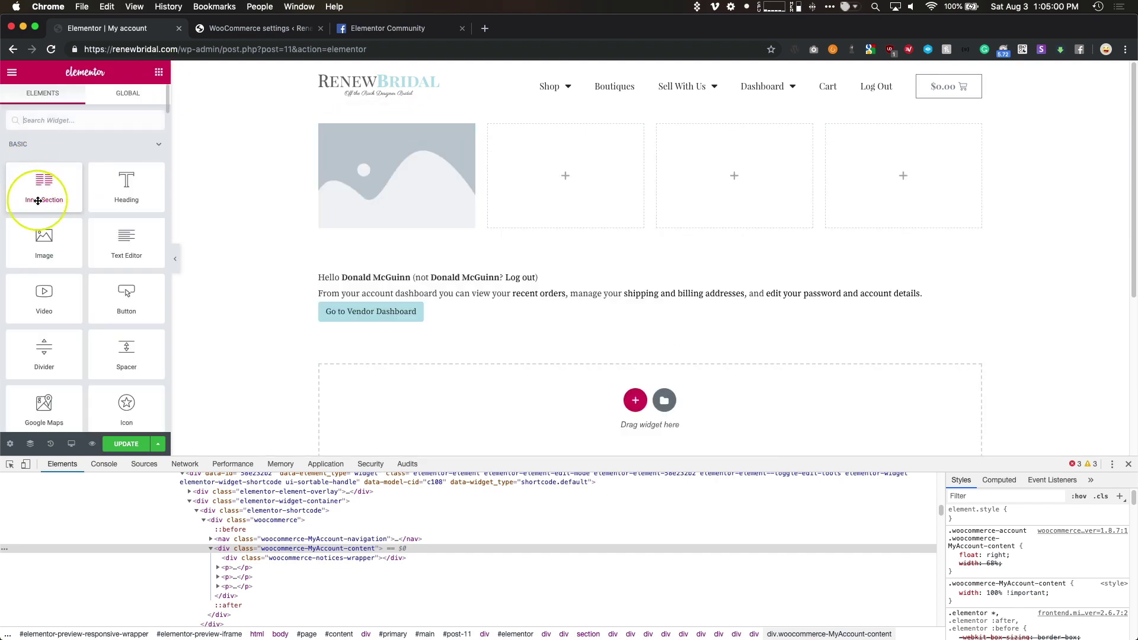
{"action": "left_click_drag", "start_coordinate": [44, 184], "coordinate": [366, 148]}
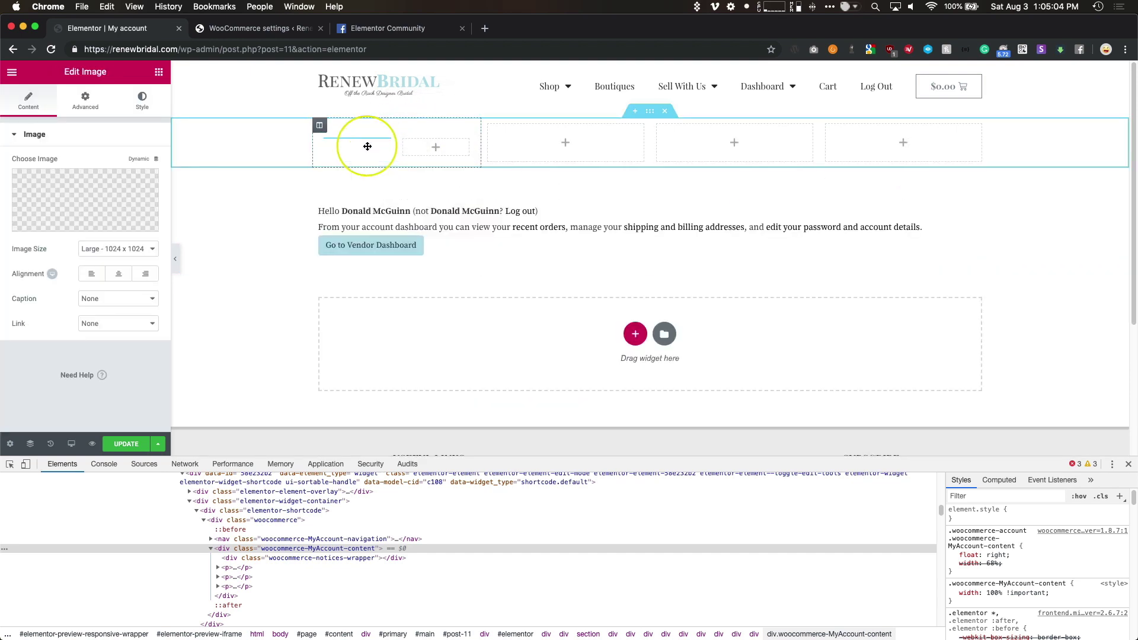
{"action": "left_click", "coordinate": [140, 164]}
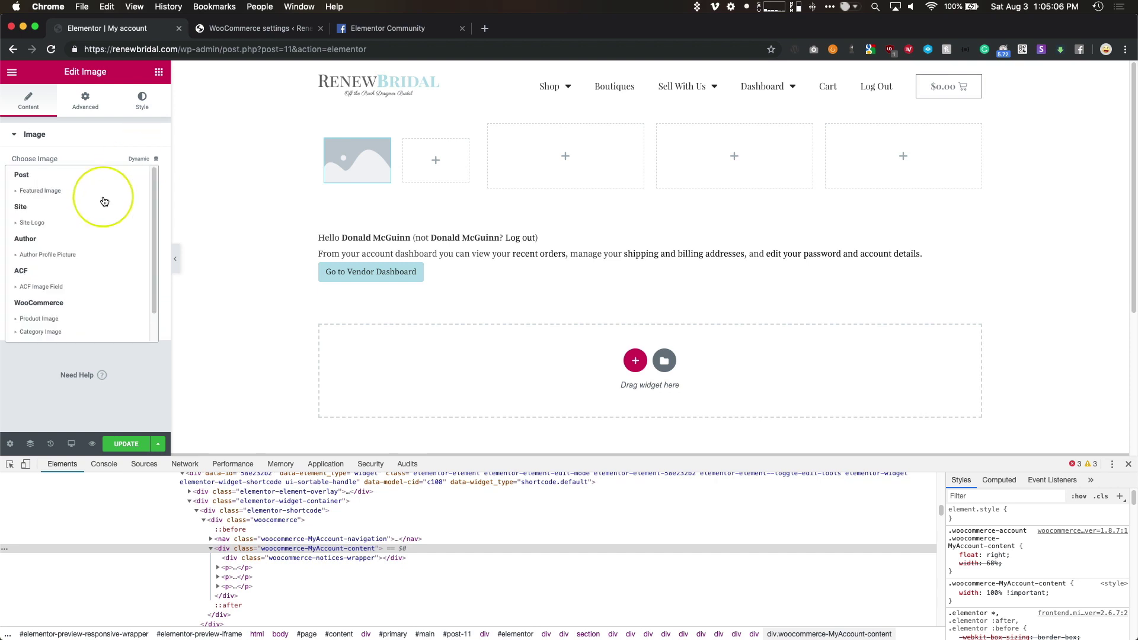
{"action": "left_click", "coordinate": [46, 262]}
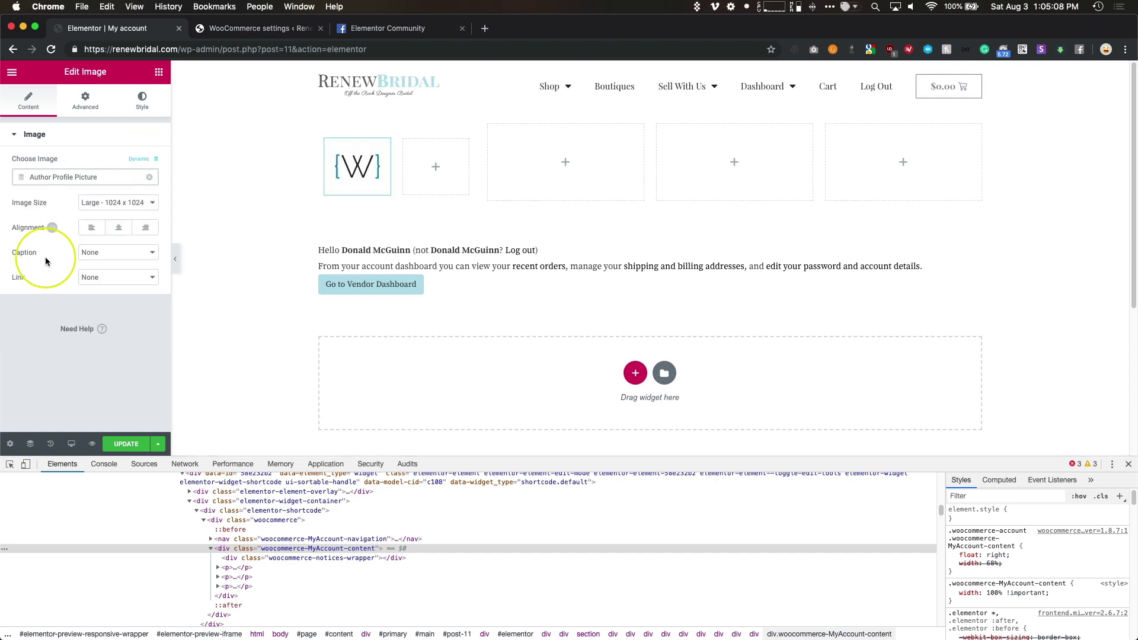
{"action": "left_click", "coordinate": [117, 209]}
{"action": "left_click", "coordinate": [102, 282]}
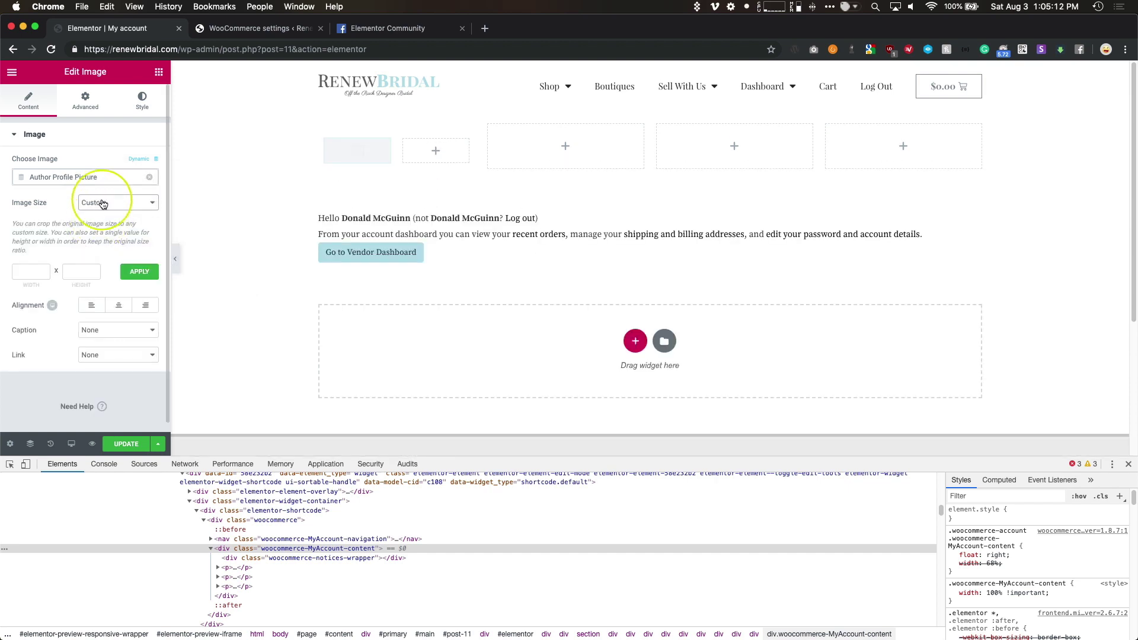
{"action": "left_click", "coordinate": [102, 204]}
{"action": "left_click", "coordinate": [102, 188]}
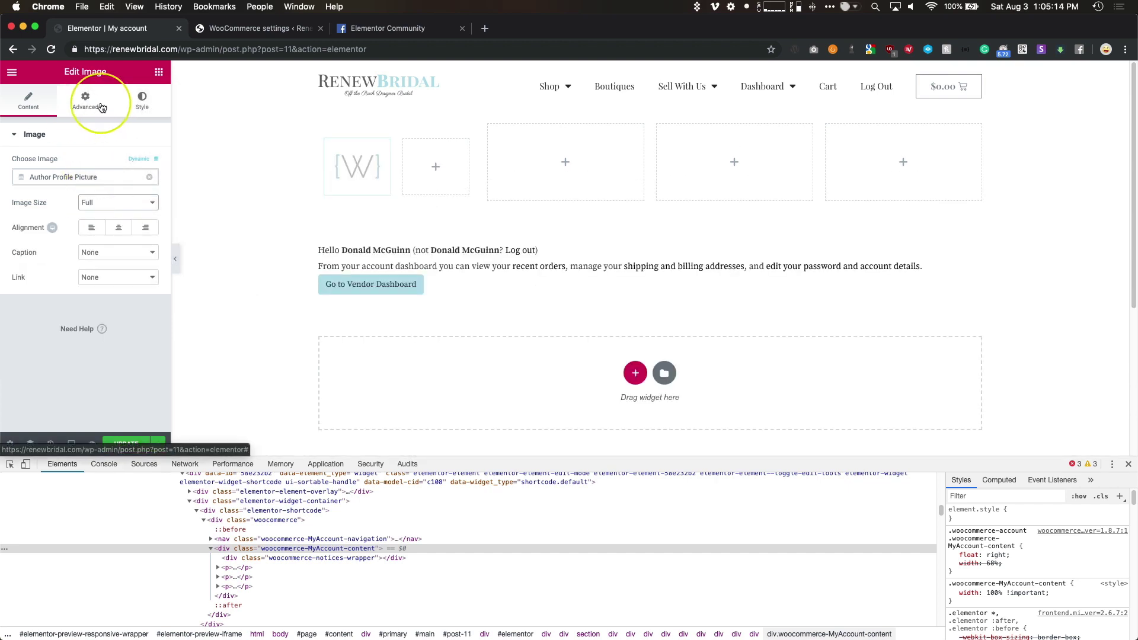
Step: Give the profile image a solid 3 px #b5e0e9 border with 50% corner radius
{"action": "left_click", "coordinate": [139, 104]}
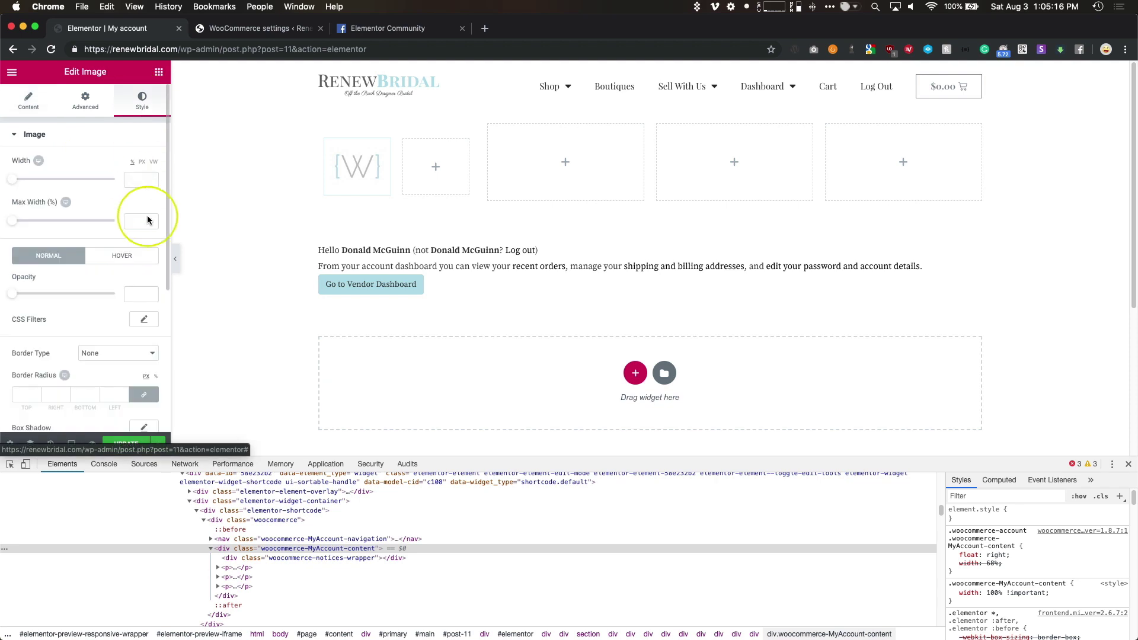
{"action": "left_click", "coordinate": [1128, 465]}
{"action": "left_click", "coordinate": [88, 356]}
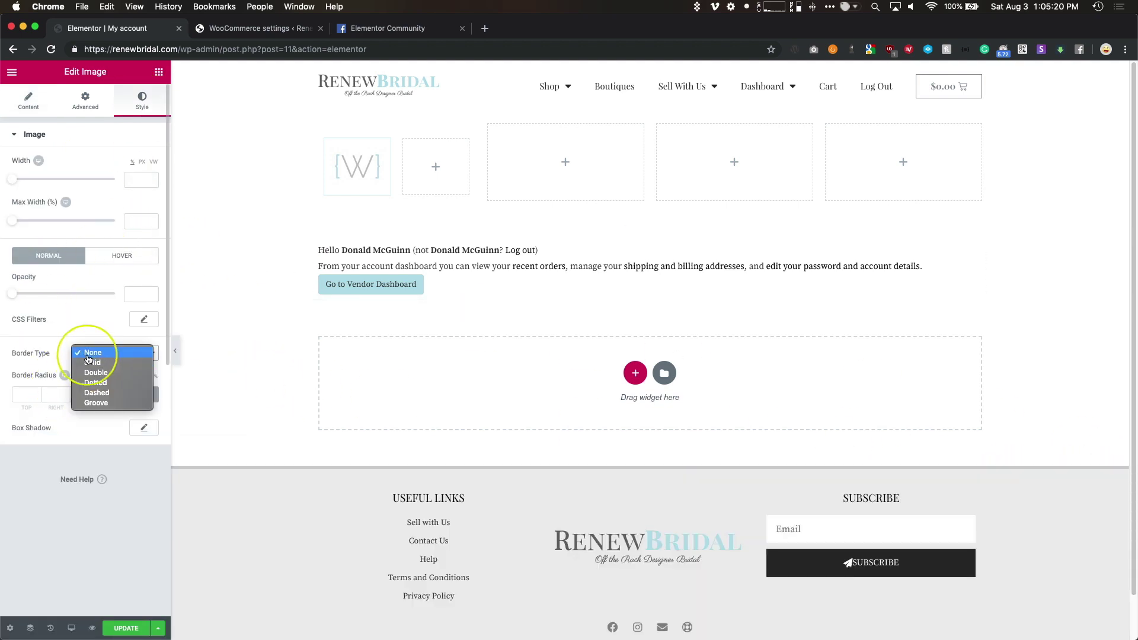
{"action": "left_click", "coordinate": [94, 363]}
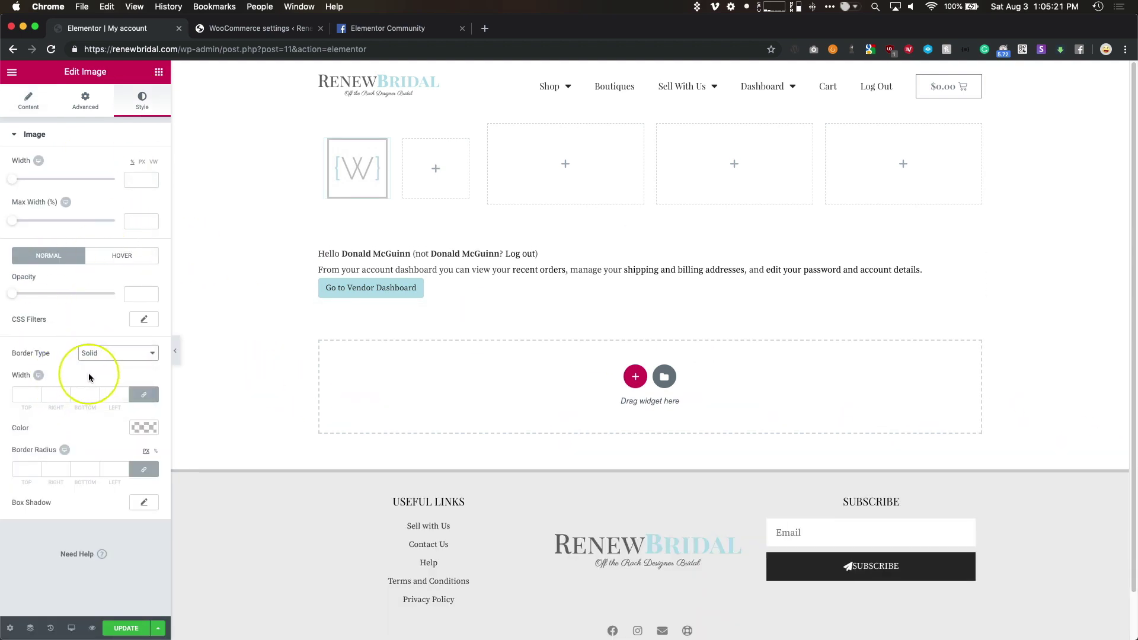
{"action": "left_click", "coordinate": [27, 395]}
{"action": "type", "text": "3"}
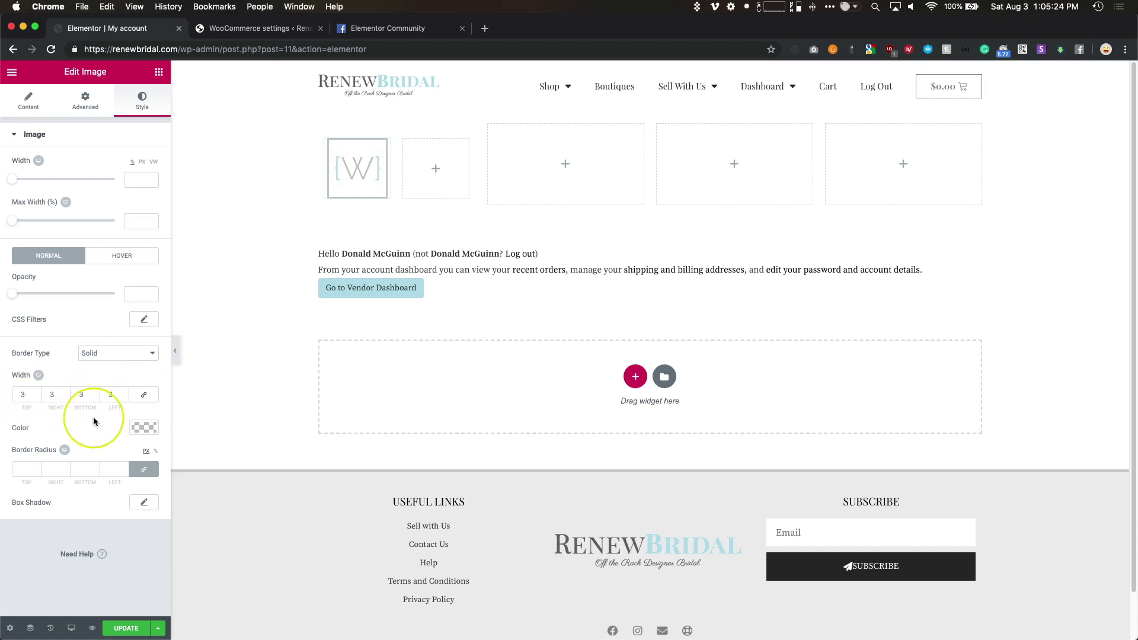
{"action": "left_click", "coordinate": [144, 426]}
{"action": "left_click", "coordinate": [12, 568]}
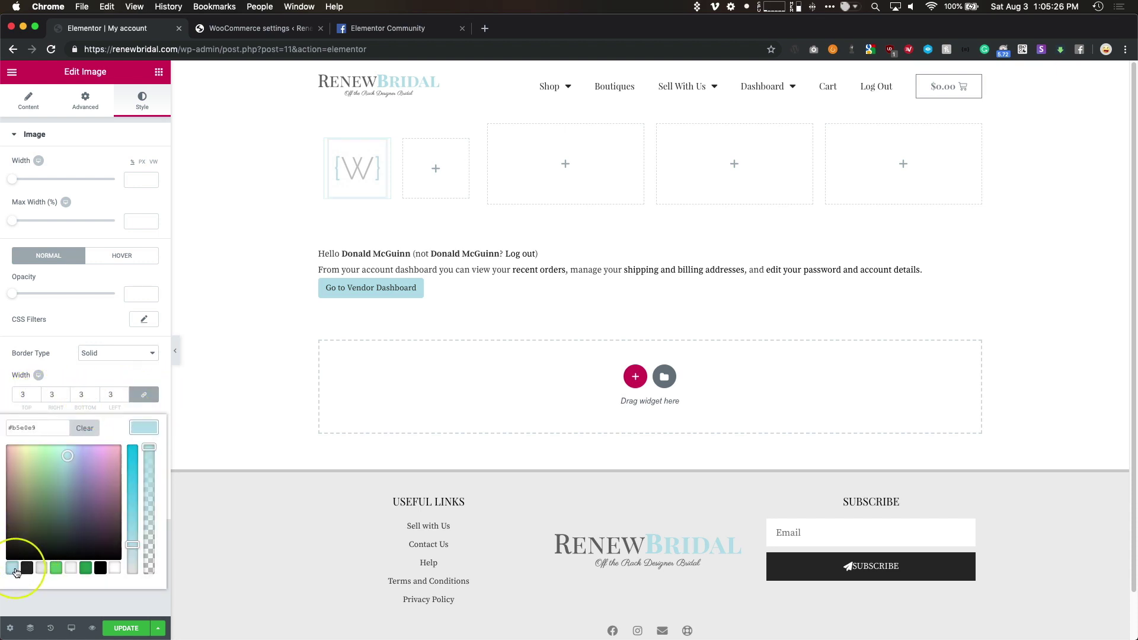
{"action": "left_click", "coordinate": [78, 378]}
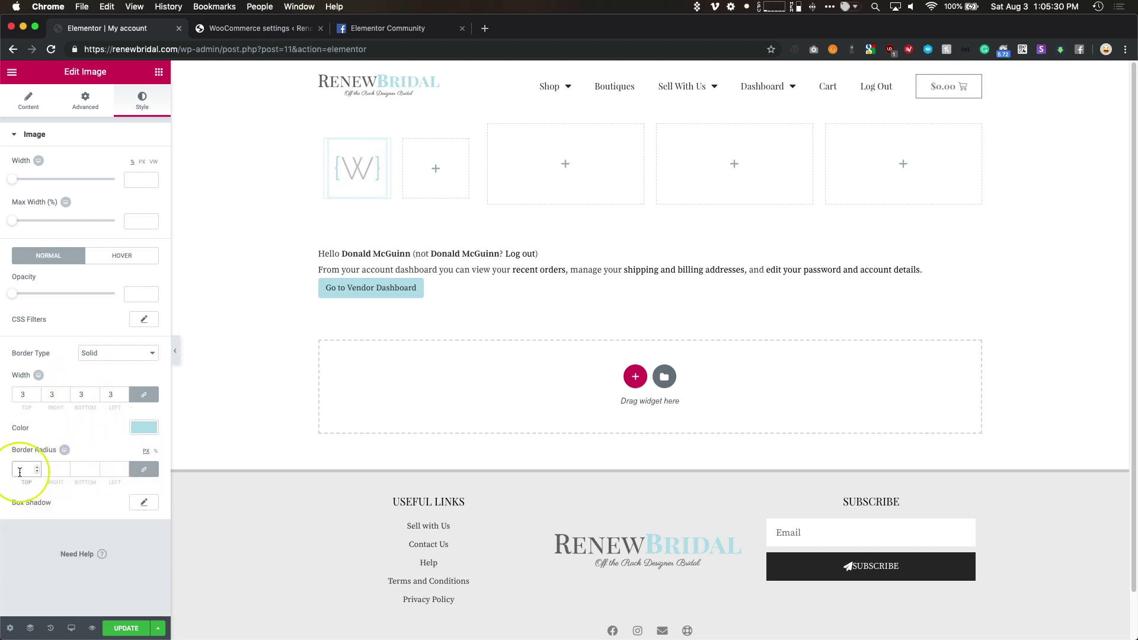
{"action": "left_click", "coordinate": [150, 452]}
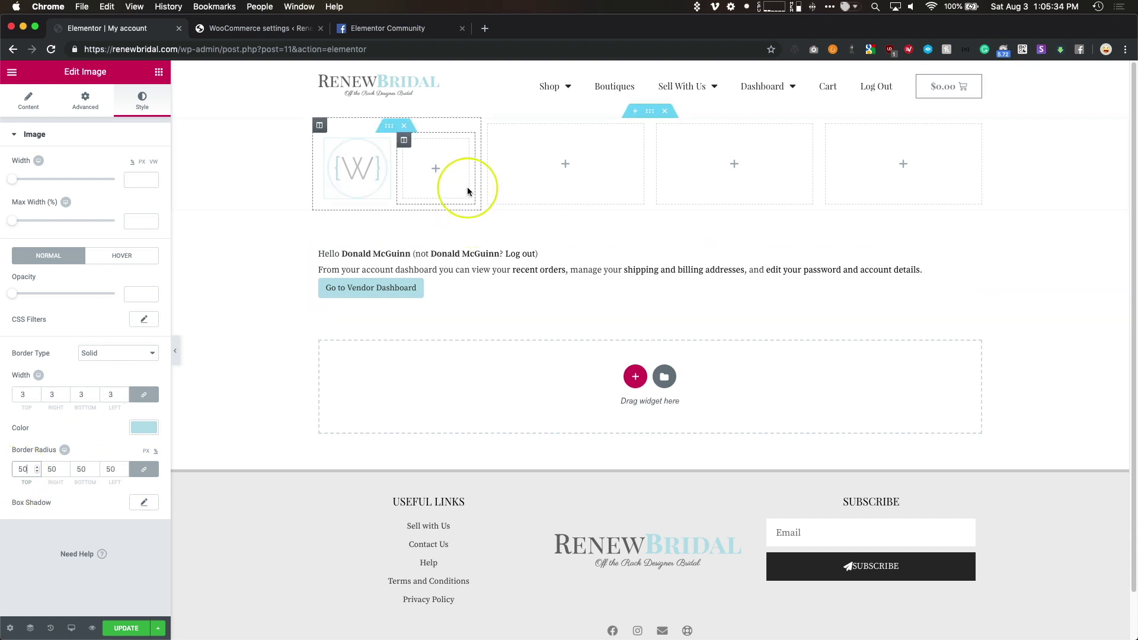
{"action": "left_click", "coordinate": [435, 170]}
{"action": "left_click", "coordinate": [383, 149]}
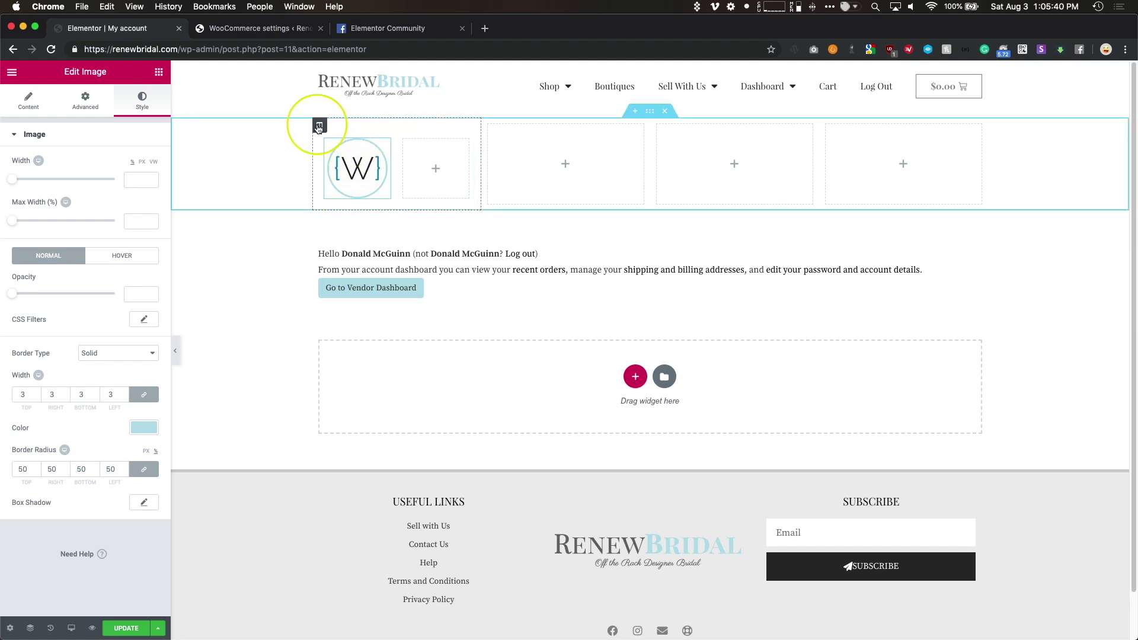
{"action": "left_click", "coordinate": [319, 126]}
Step: Give the column a very light grey background and the inner section a 0 top margin
{"action": "left_click", "coordinate": [86, 100]}
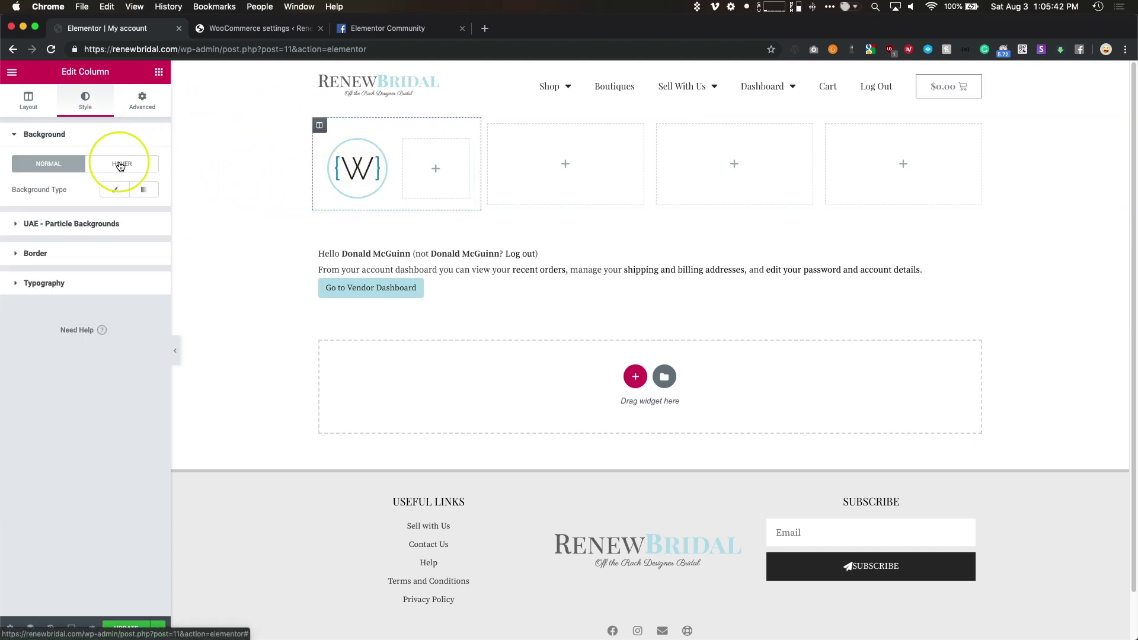
{"action": "left_click", "coordinate": [115, 190]}
{"action": "left_click", "coordinate": [142, 211]}
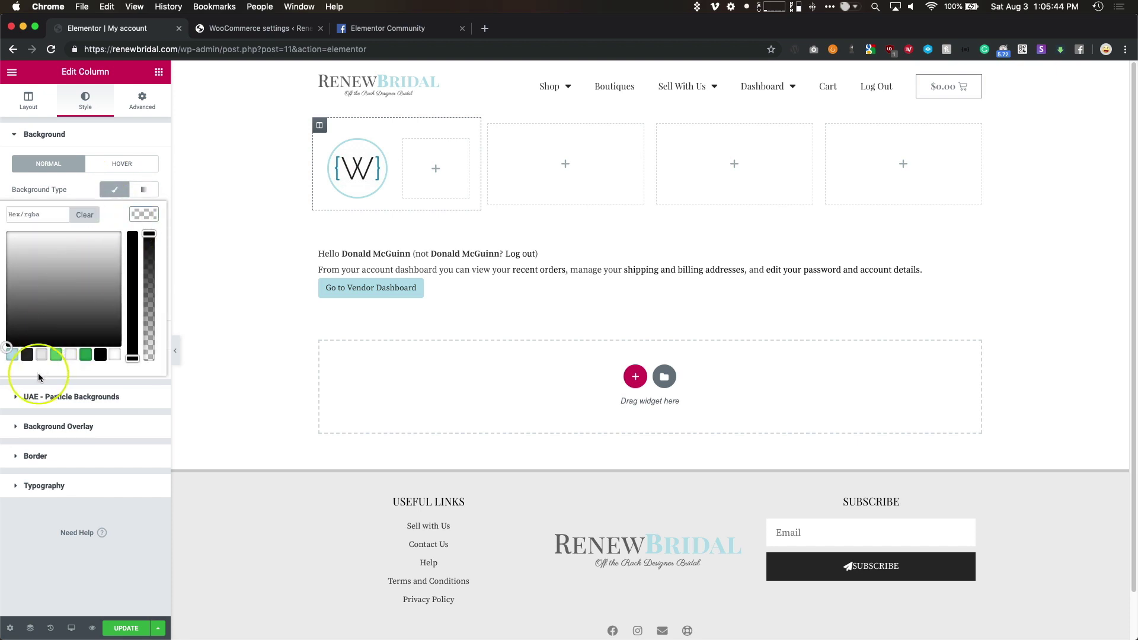
{"action": "left_click", "coordinate": [70, 355]}
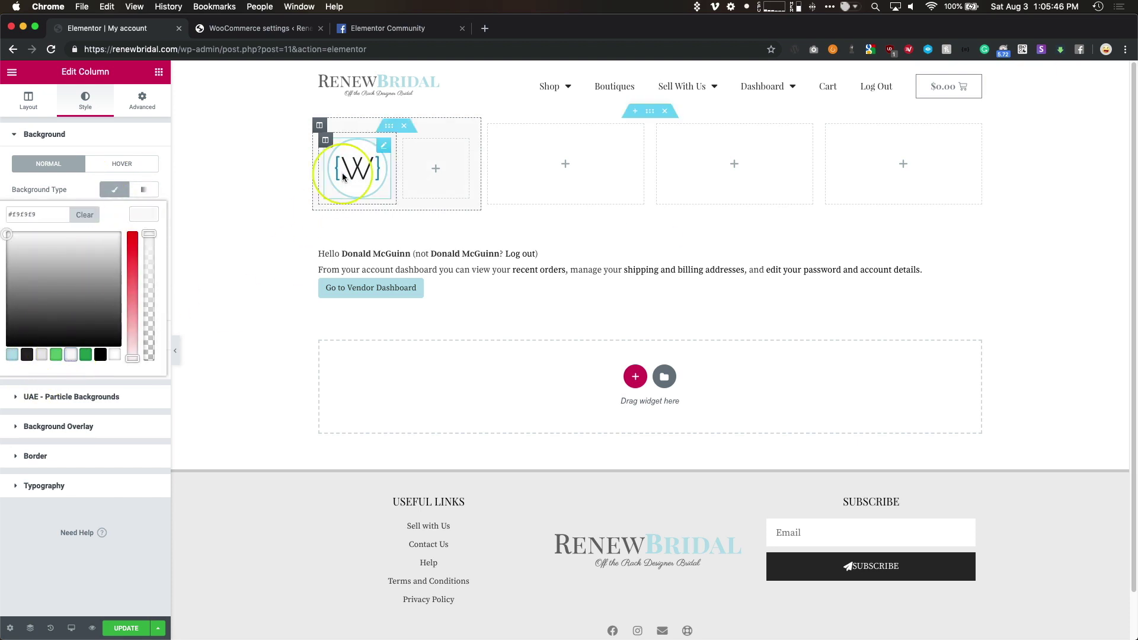
{"action": "left_click", "coordinate": [390, 128]}
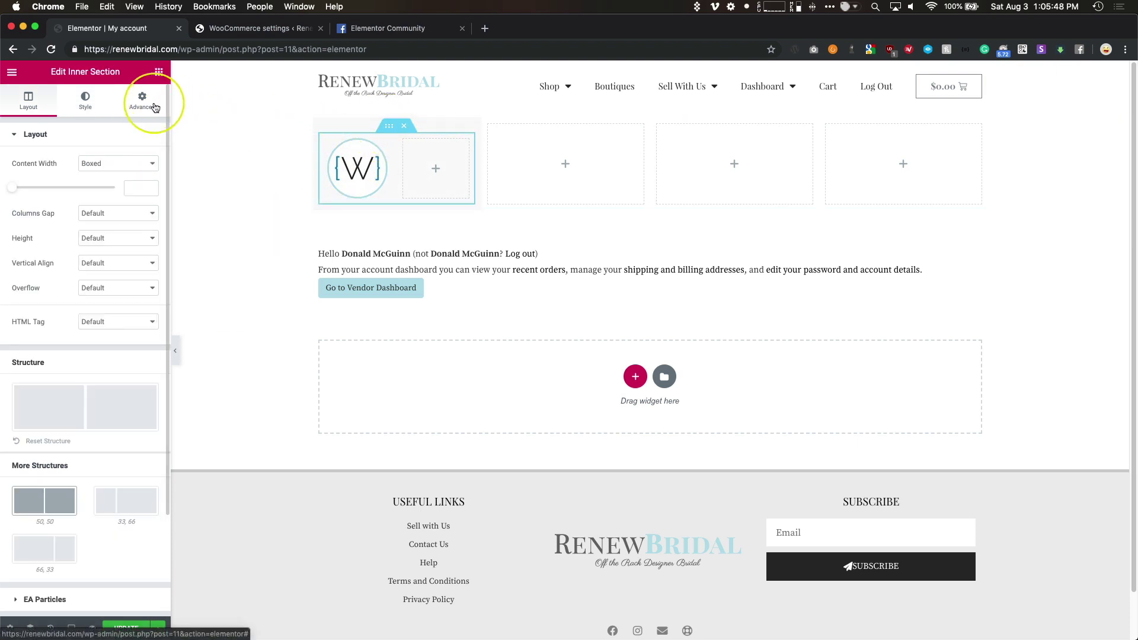
{"action": "left_click", "coordinate": [142, 101]}
{"action": "left_click", "coordinate": [22, 182]}
{"action": "type", "text": "0"}
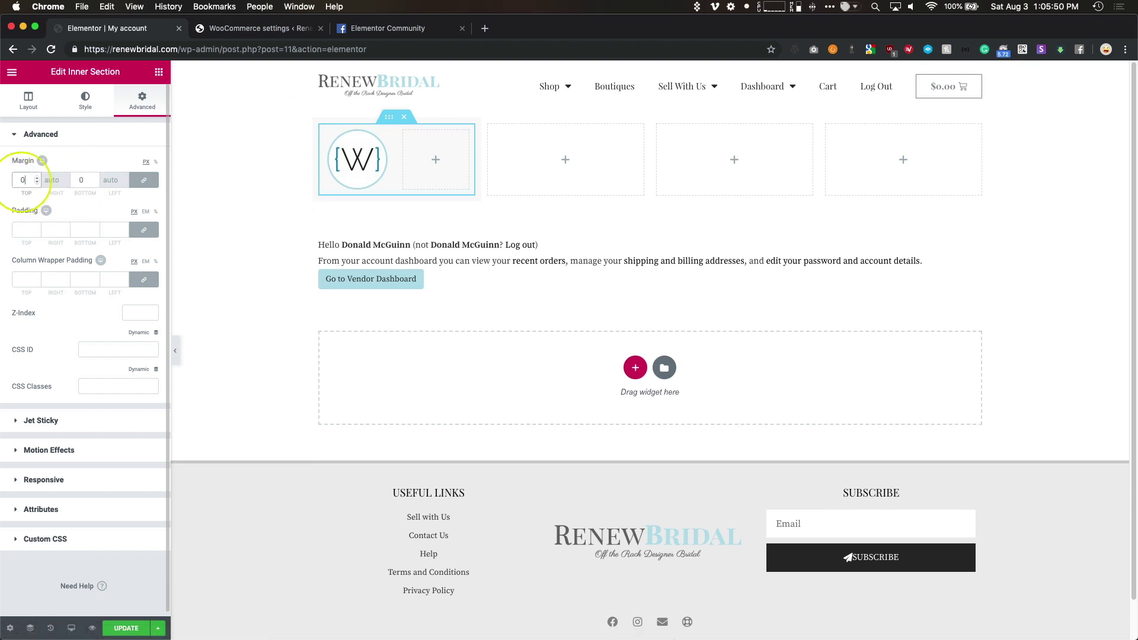
Step: Add a heading showing the user's first name, with 'Hello' before, ',' after, 'Hello Customer,' fallback
{"action": "left_click", "coordinate": [159, 72]}
{"action": "left_click_drag", "start_coordinate": [122, 183], "coordinate": [449, 158]}
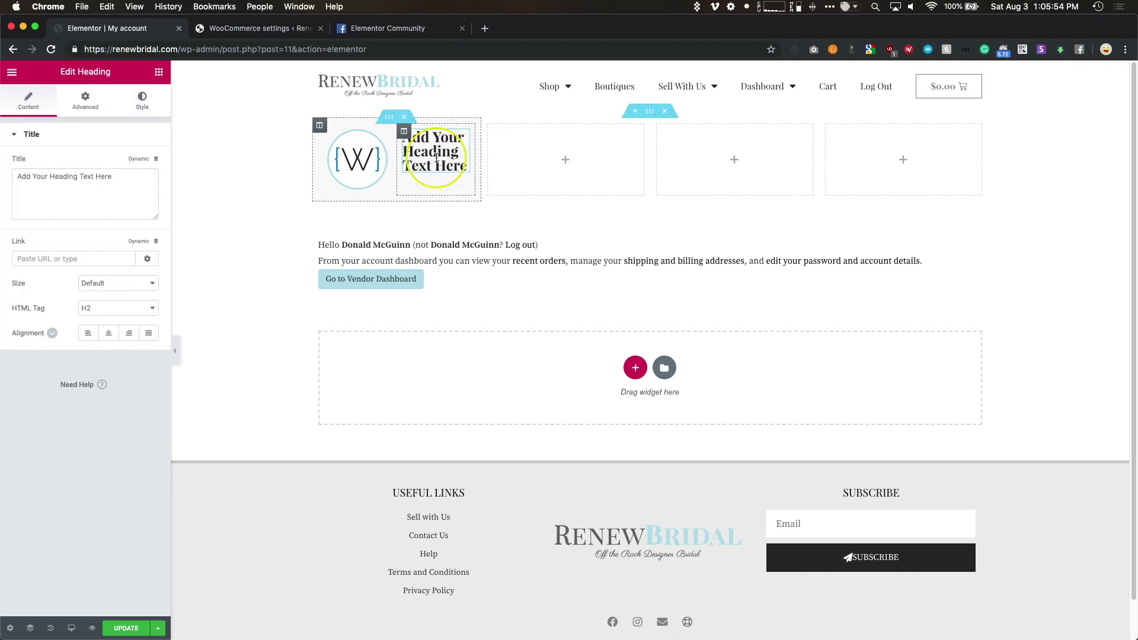
{"action": "left_click", "coordinate": [138, 158]}
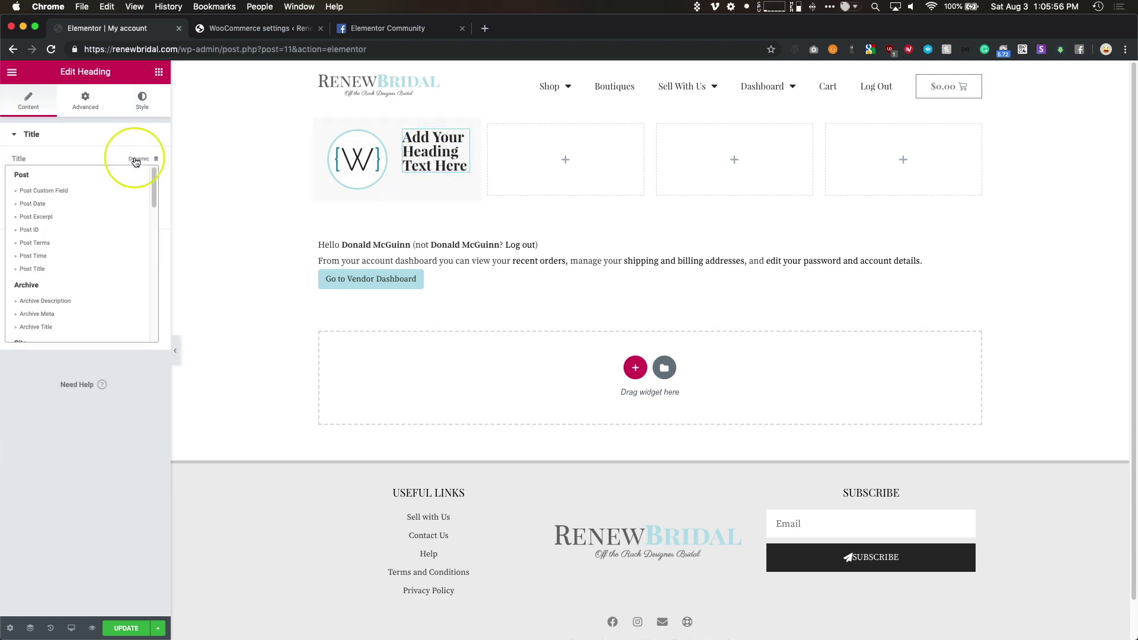
{"action": "scroll", "coordinate": [101, 203], "scroll_direction": "down", "scroll_amount": 1}
{"action": "scroll", "coordinate": [42, 285], "scroll_direction": "down", "scroll_amount": 5}
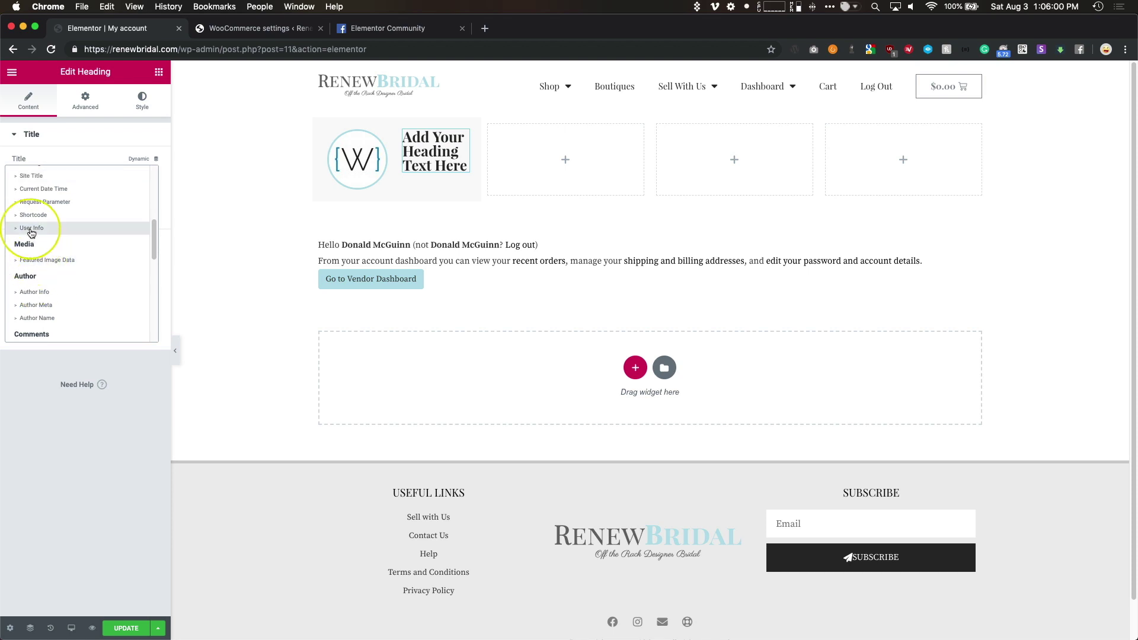
{"action": "left_click", "coordinate": [31, 231]}
{"action": "left_click", "coordinate": [76, 173]}
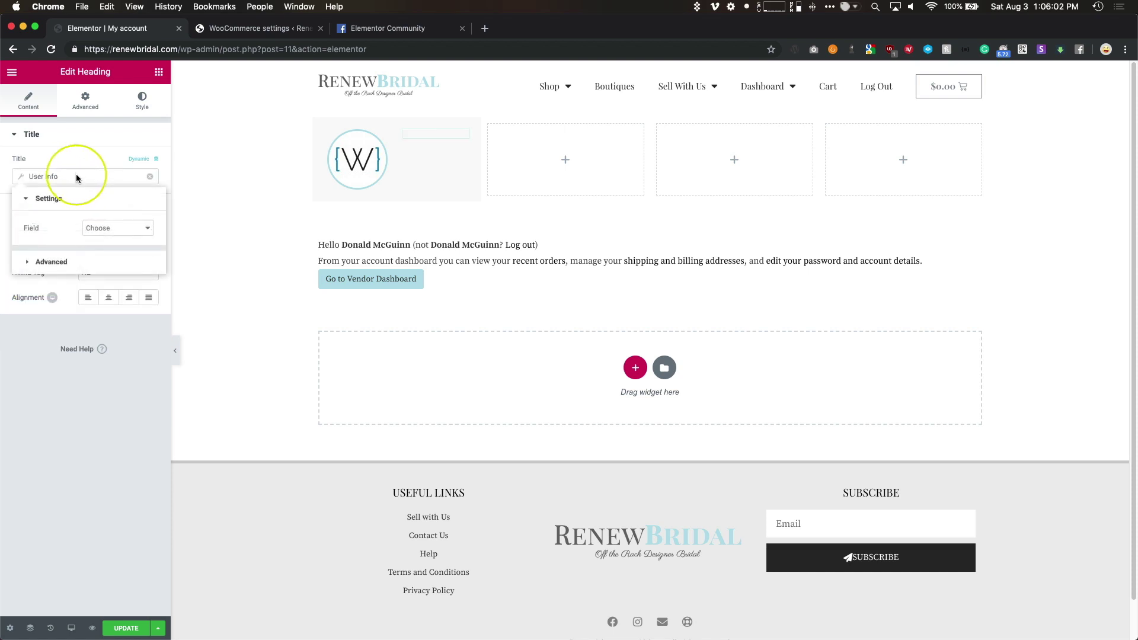
{"action": "left_click", "coordinate": [101, 229]}
{"action": "left_click", "coordinate": [107, 267]}
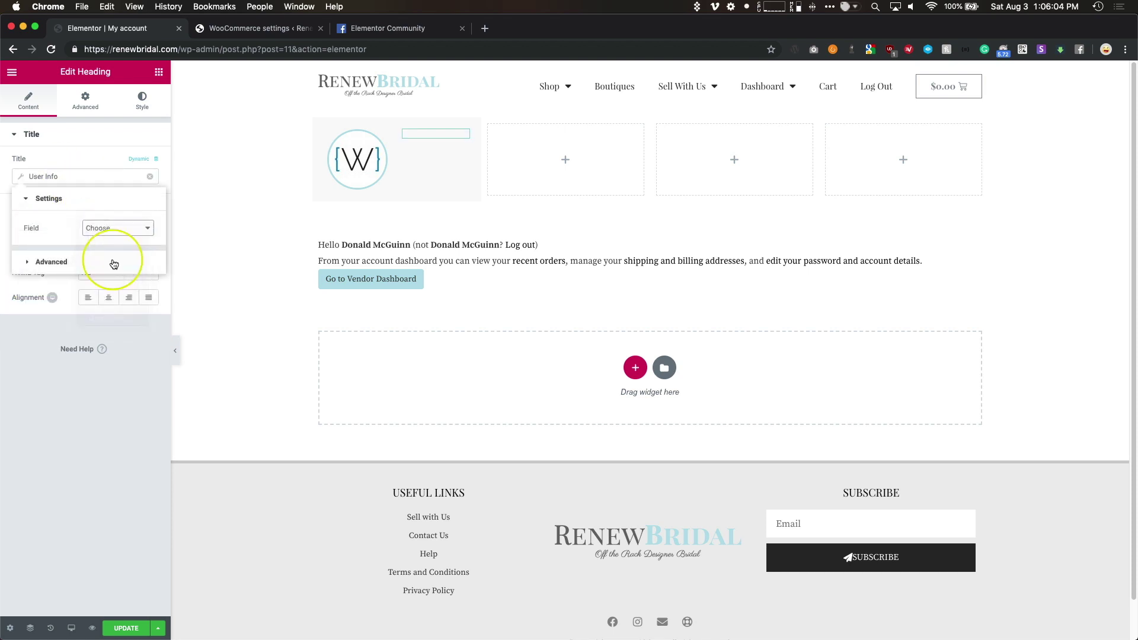
{"action": "left_click", "coordinate": [115, 260]}
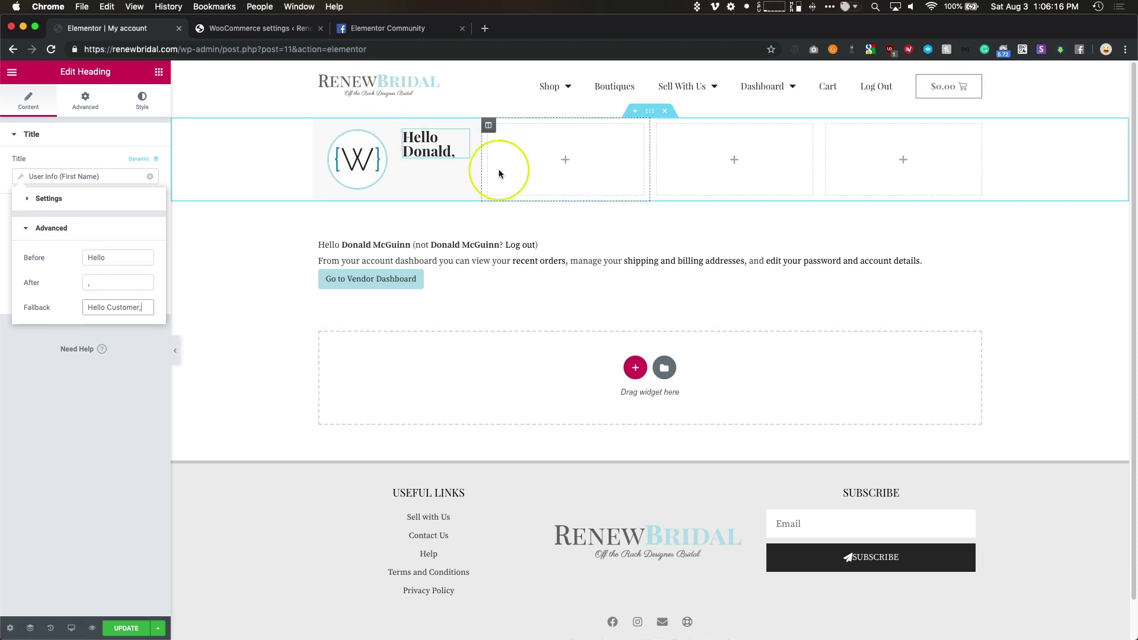
{"action": "left_click_drag", "start_coordinate": [481, 180], "coordinate": [533, 178]}
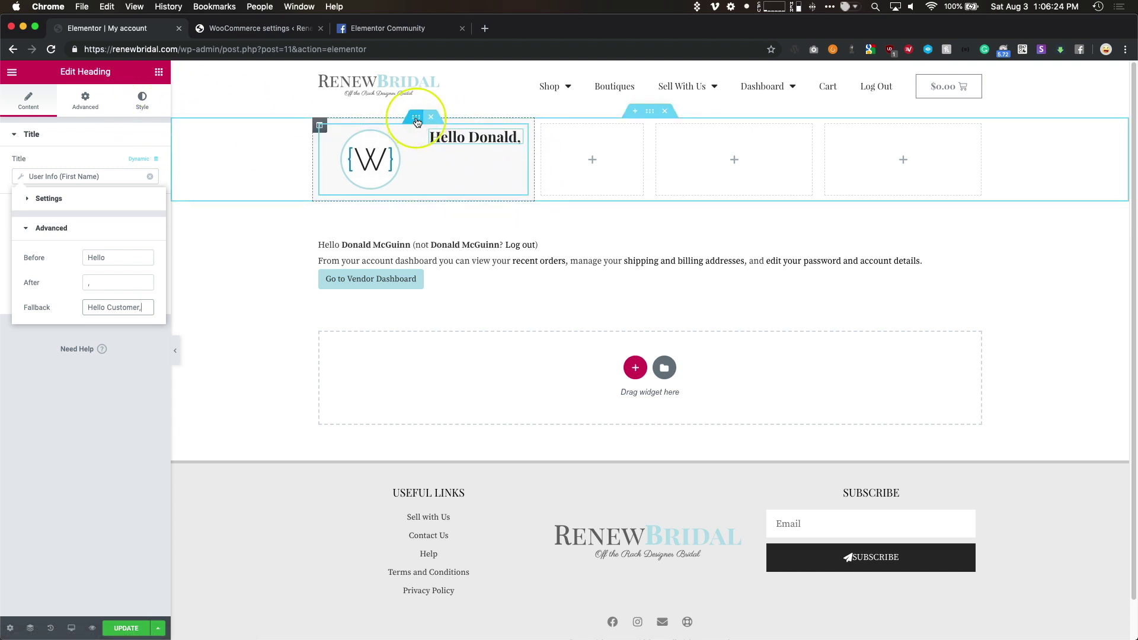
Step: Set the inner section's vertical alignment to Middle
{"action": "left_click", "coordinate": [417, 117]}
{"action": "left_click", "coordinate": [143, 100]}
{"action": "left_click", "coordinate": [47, 102]}
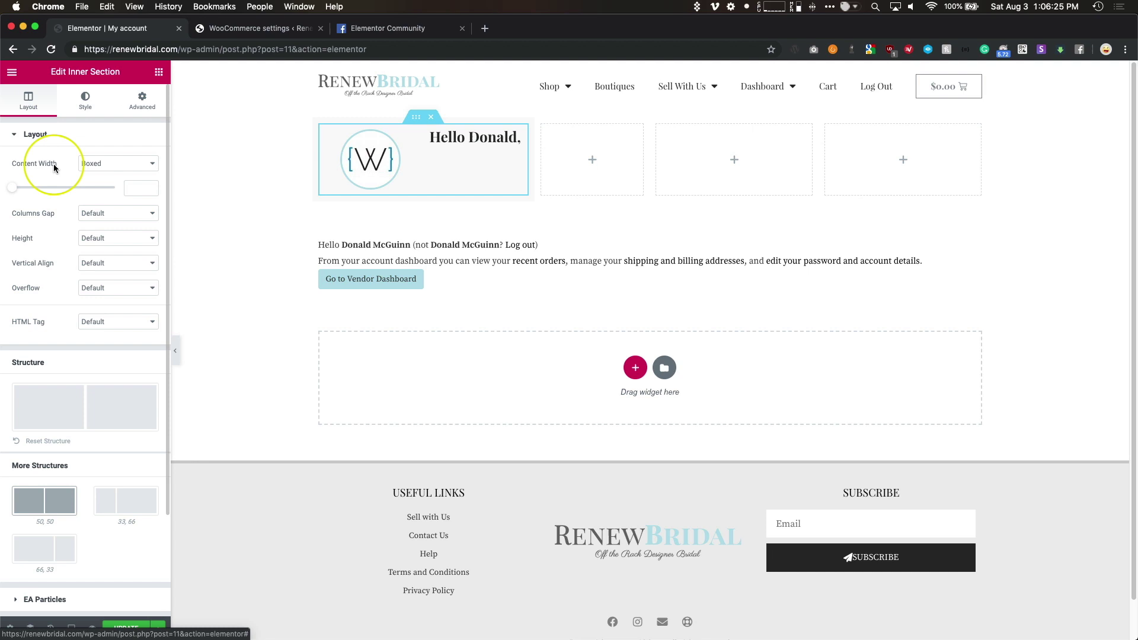
{"action": "left_click", "coordinate": [110, 263]}
{"action": "left_click", "coordinate": [111, 281]}
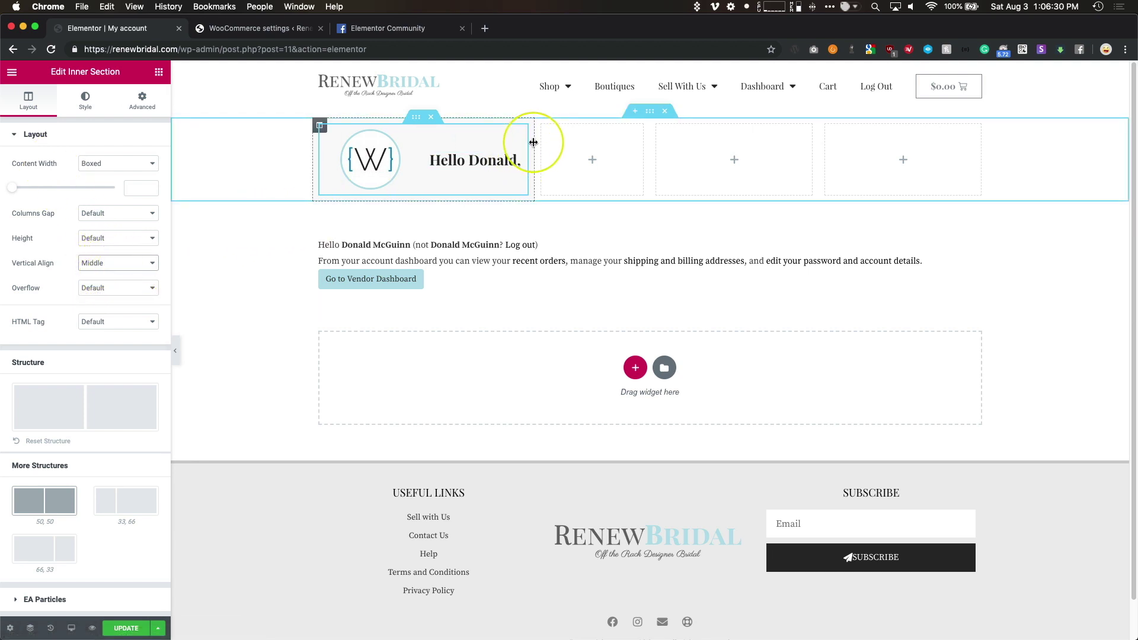
Step: Drag the top-row column dividers so the greeting column is much wider
{"action": "left_click_drag", "start_coordinate": [534, 142], "coordinate": [588, 148]}
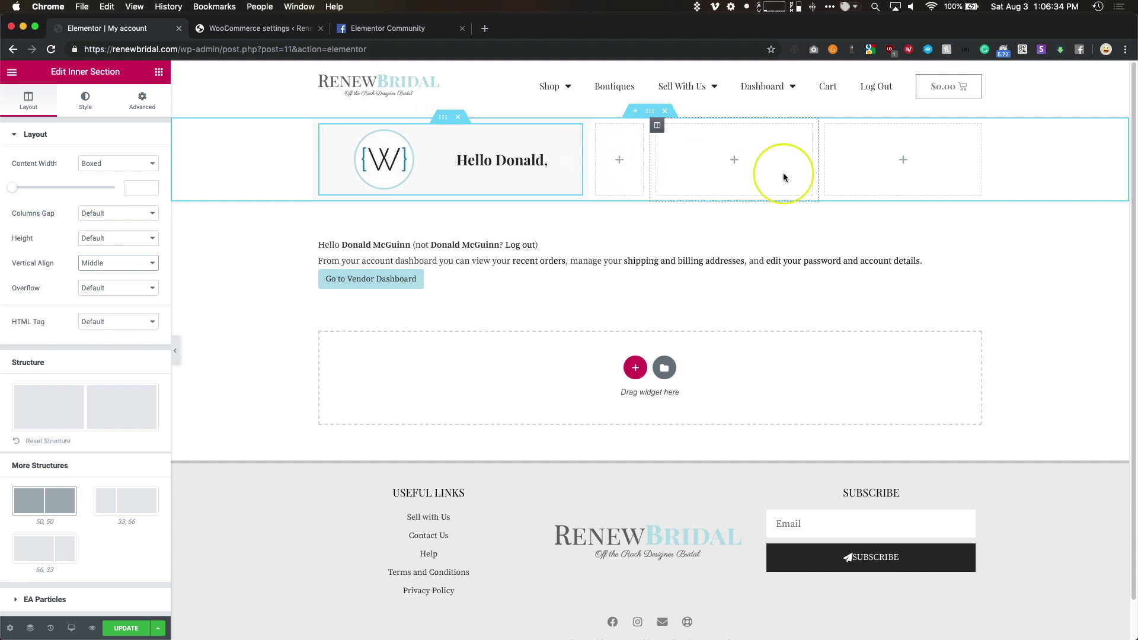
{"action": "left_click_drag", "start_coordinate": [817, 170], "coordinate": [590, 171]}
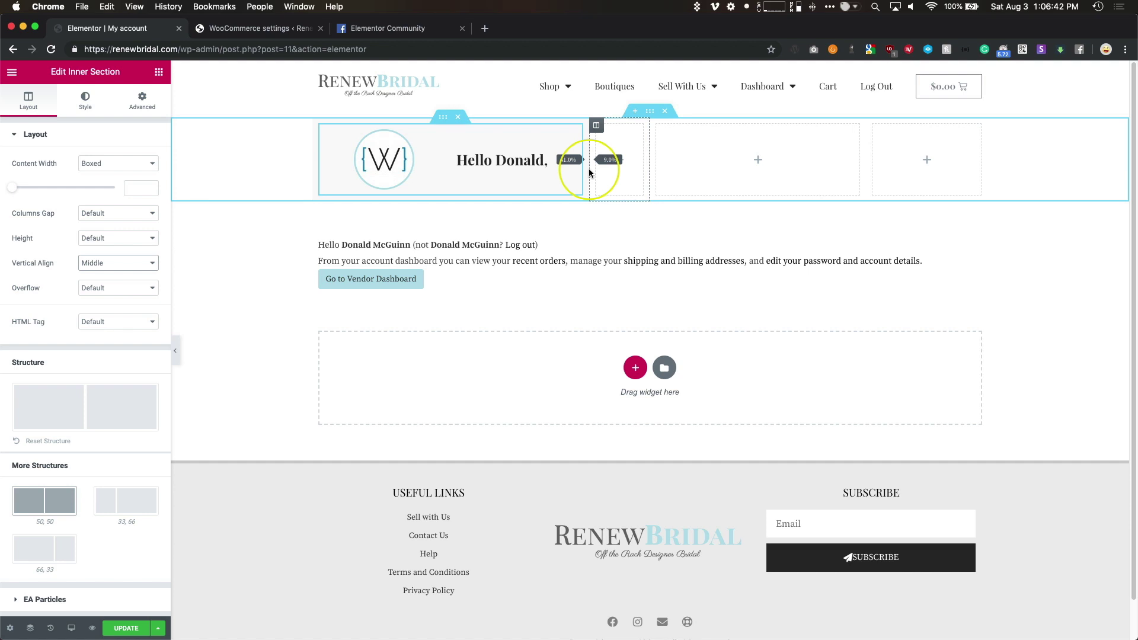
{"action": "left_click_drag", "start_coordinate": [649, 169], "coordinate": [722, 175]}
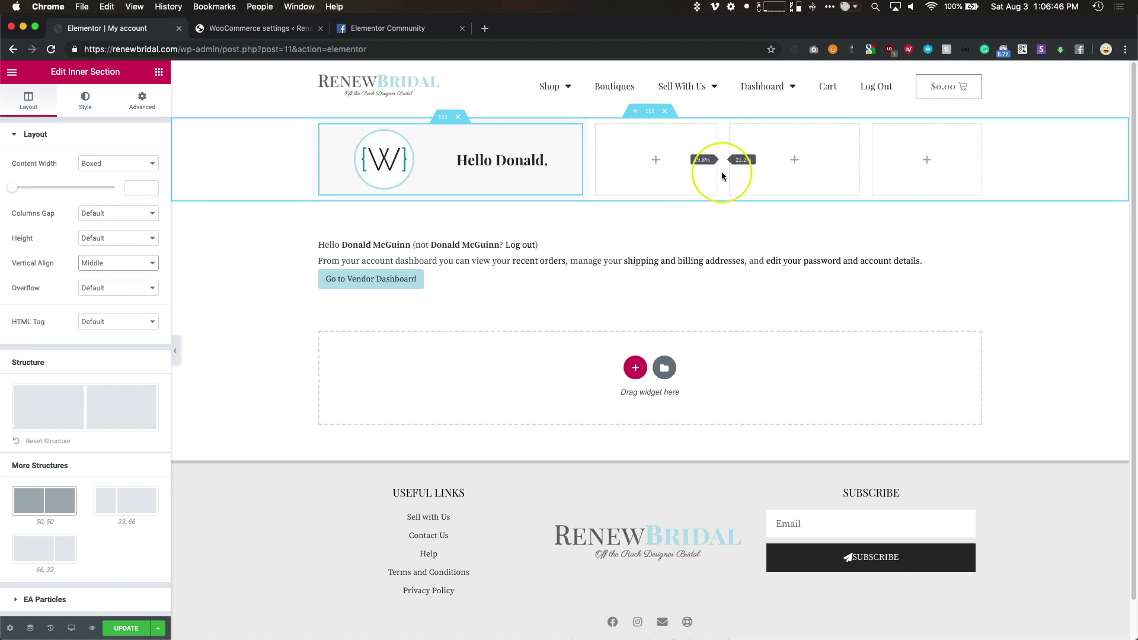
{"action": "left_click_drag", "start_coordinate": [866, 171], "coordinate": [867, 173]}
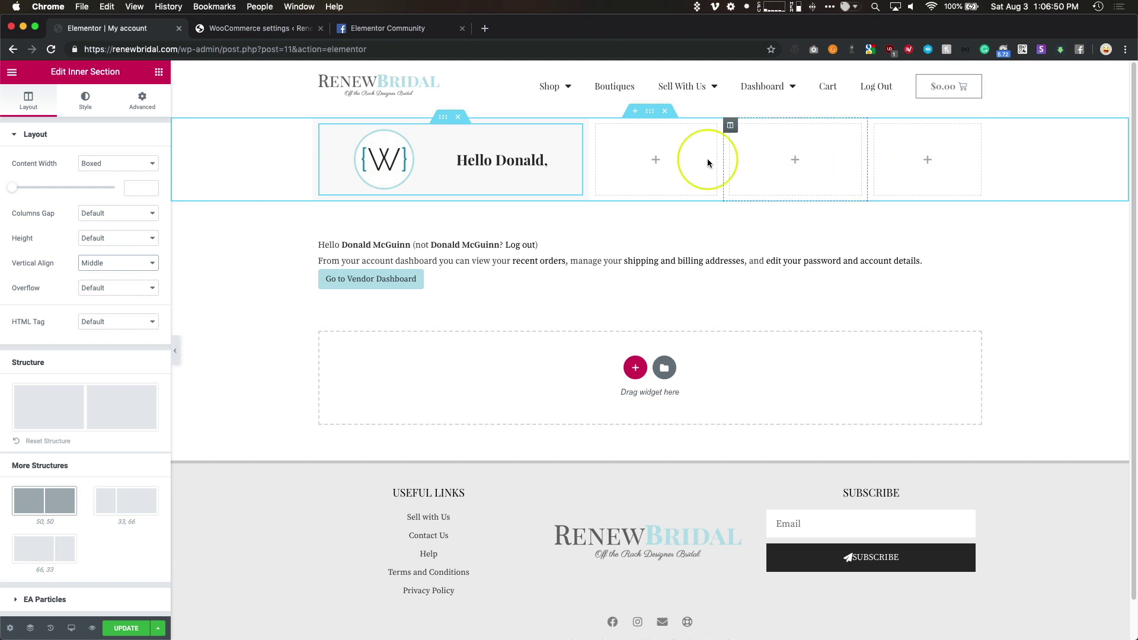
{"action": "left_click", "coordinate": [159, 72]}
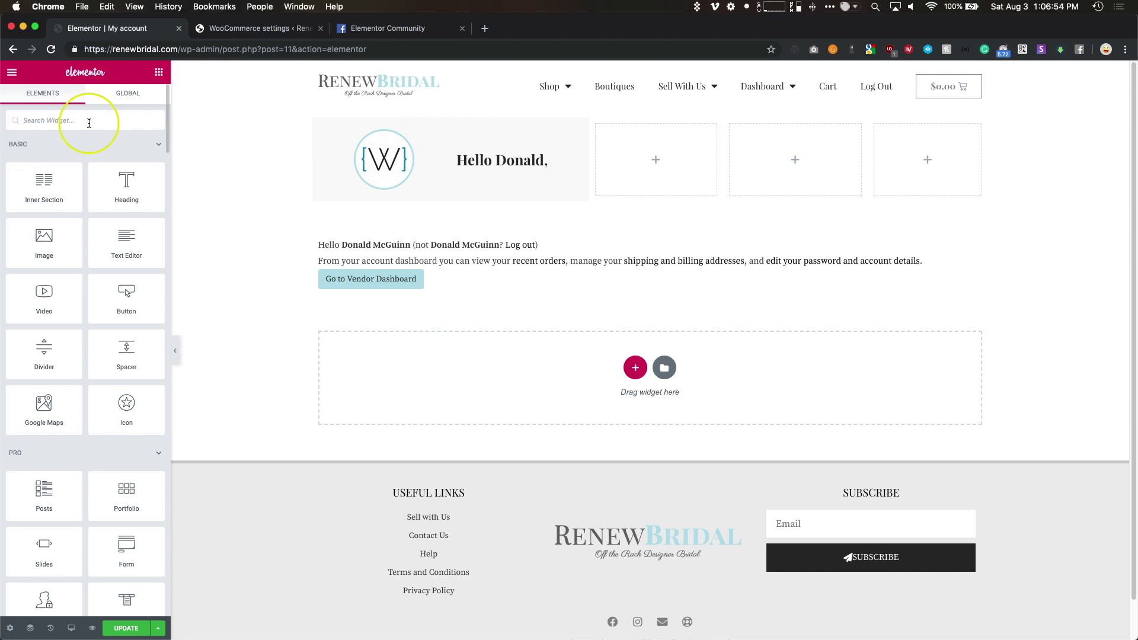
Step: Left-align the logo image and drag the top row's column dividers to rebalance their widths
{"action": "left_click", "coordinate": [409, 167]}
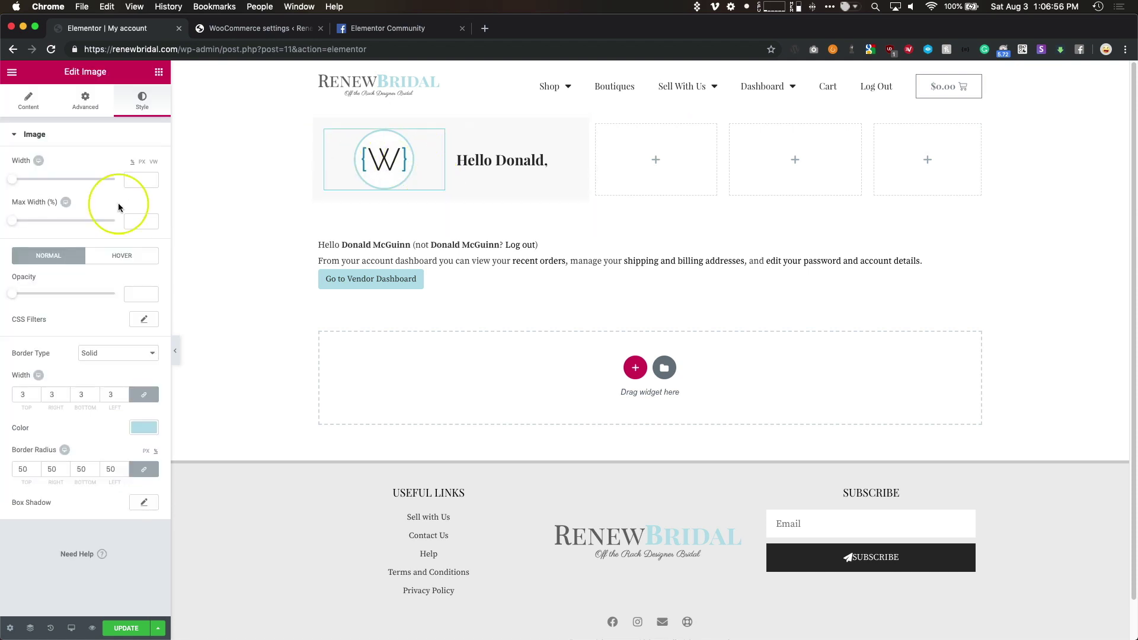
{"action": "left_click", "coordinate": [30, 101]}
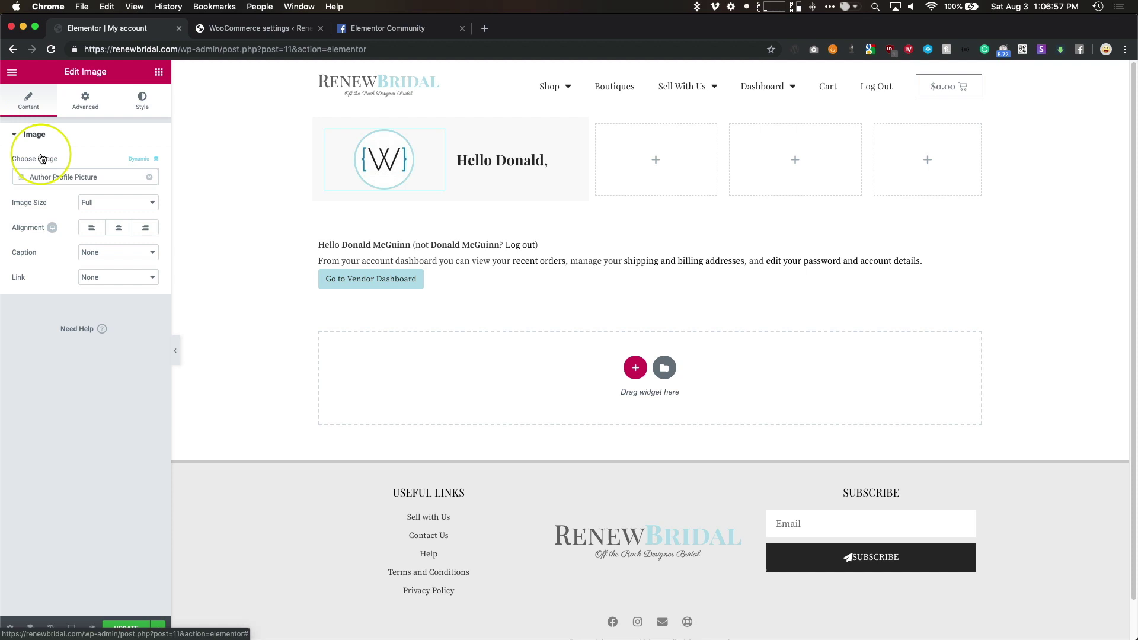
{"action": "left_click", "coordinate": [91, 228]}
{"action": "left_click_drag", "start_coordinate": [429, 168], "coordinate": [392, 176]}
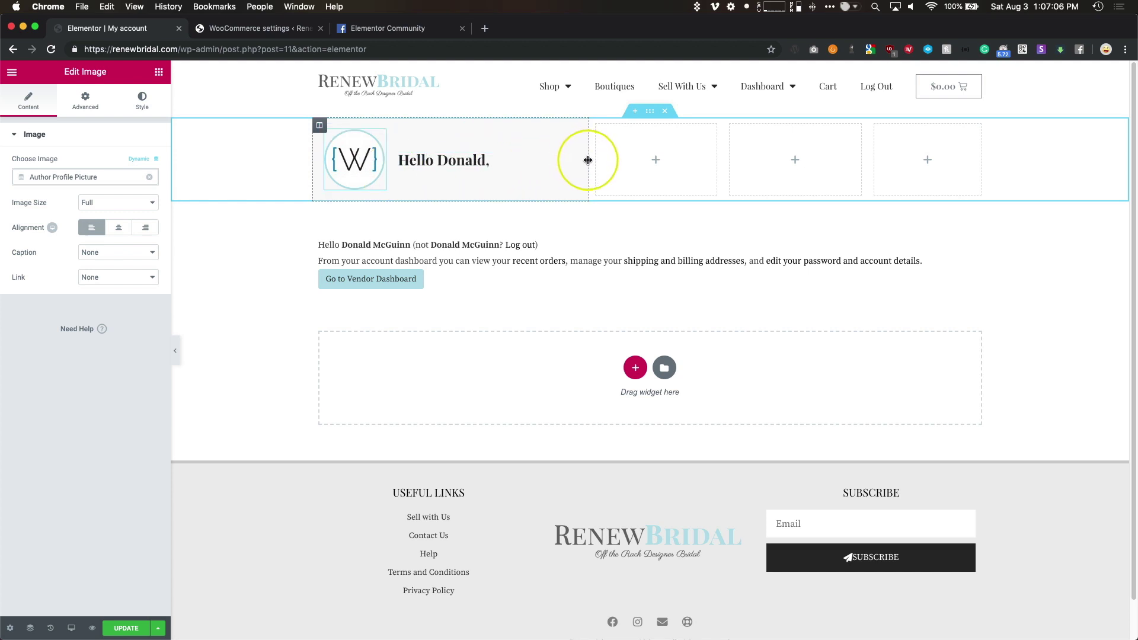
{"action": "left_click_drag", "start_coordinate": [587, 160], "coordinate": [539, 172]}
{"action": "mouse_move", "coordinate": [376, 173]}
{"action": "left_mouse_down"}
{"action": "mouse_move", "coordinate": [404, 175]}
{"action": "mouse_move", "coordinate": [382, 173]}
{"action": "left_mouse_up"}
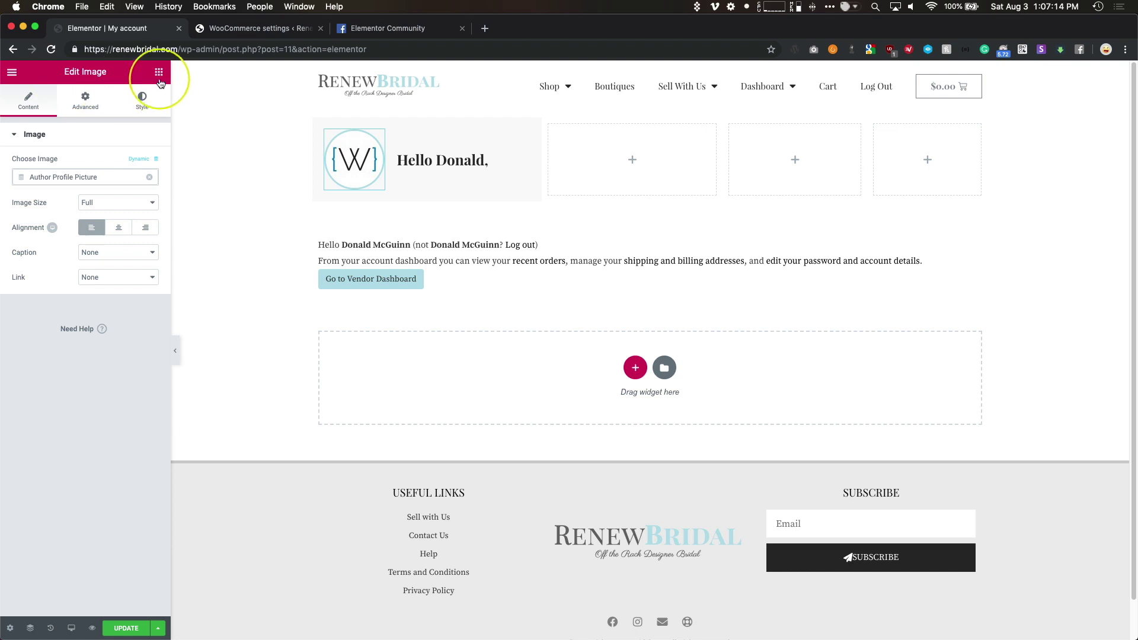
Step: Give the greeting column a border radius of 20 on all corners
{"action": "left_click", "coordinate": [319, 125]}
{"action": "left_click", "coordinate": [86, 101]}
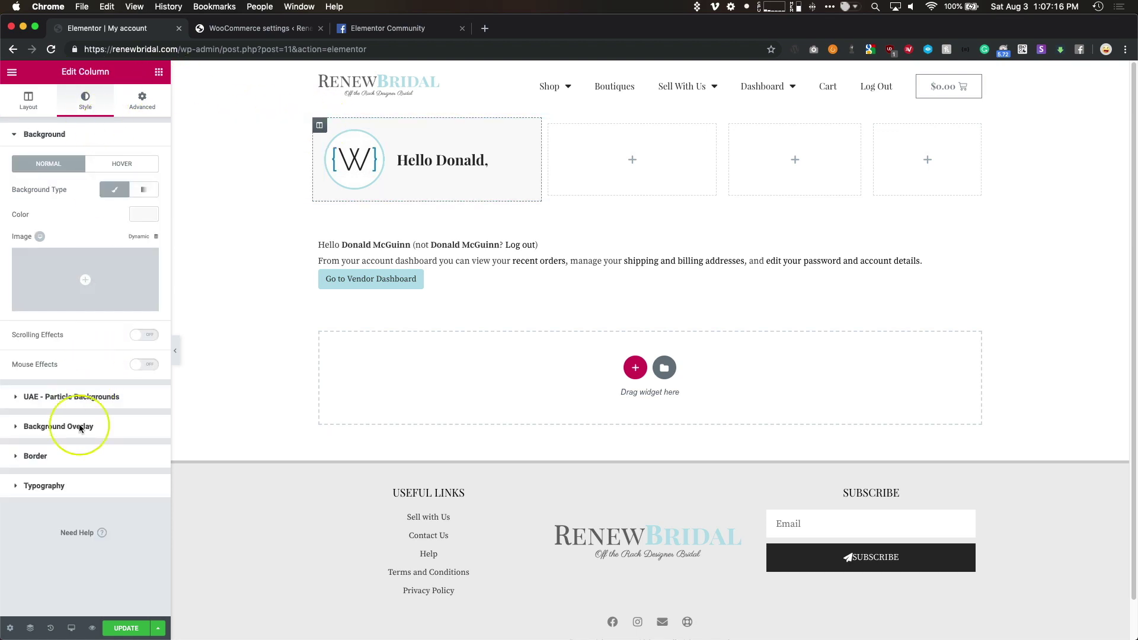
{"action": "left_click", "coordinate": [36, 456]}
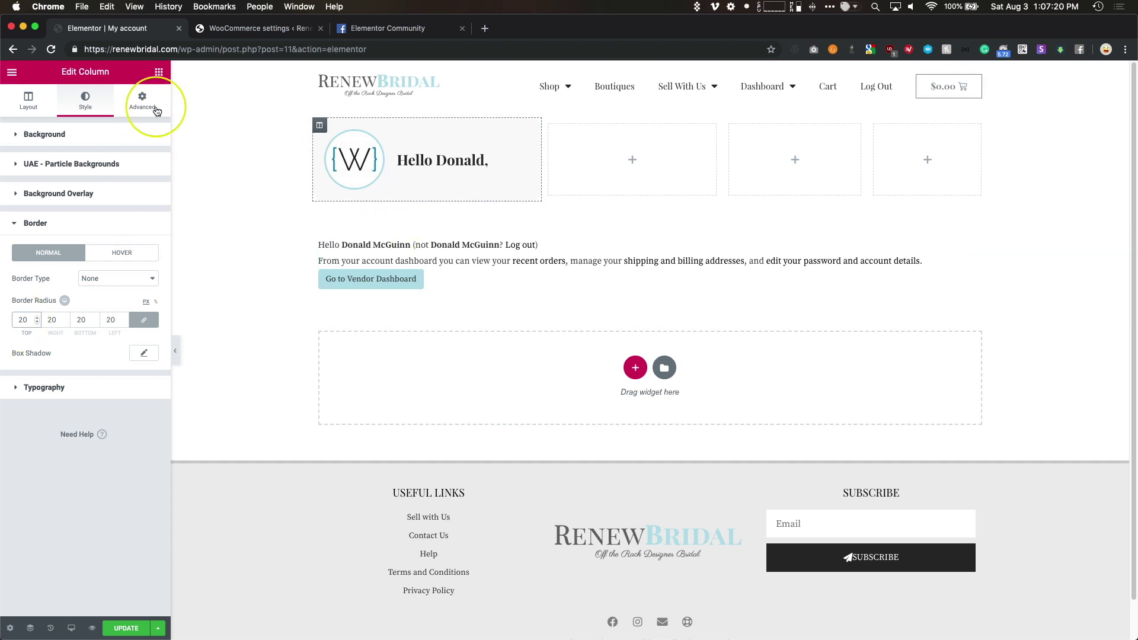
Step: Place an Icon Box with the Box icon in the top row's second column
{"action": "left_click", "coordinate": [158, 73]}
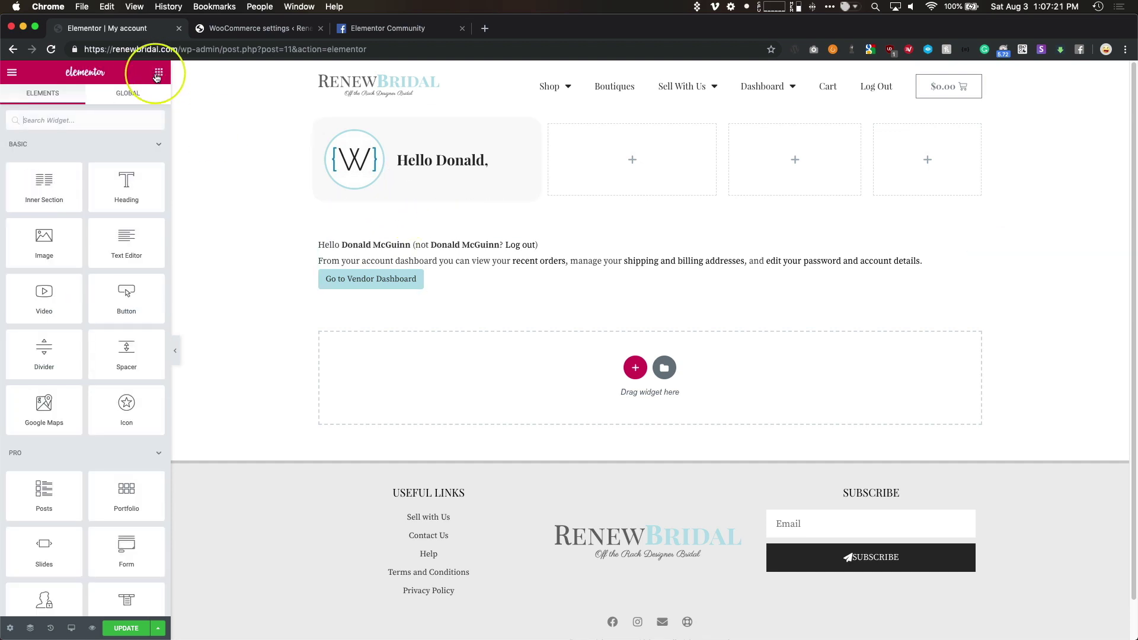
{"action": "left_click", "coordinate": [125, 121]}
{"action": "type", "text": "icon"}
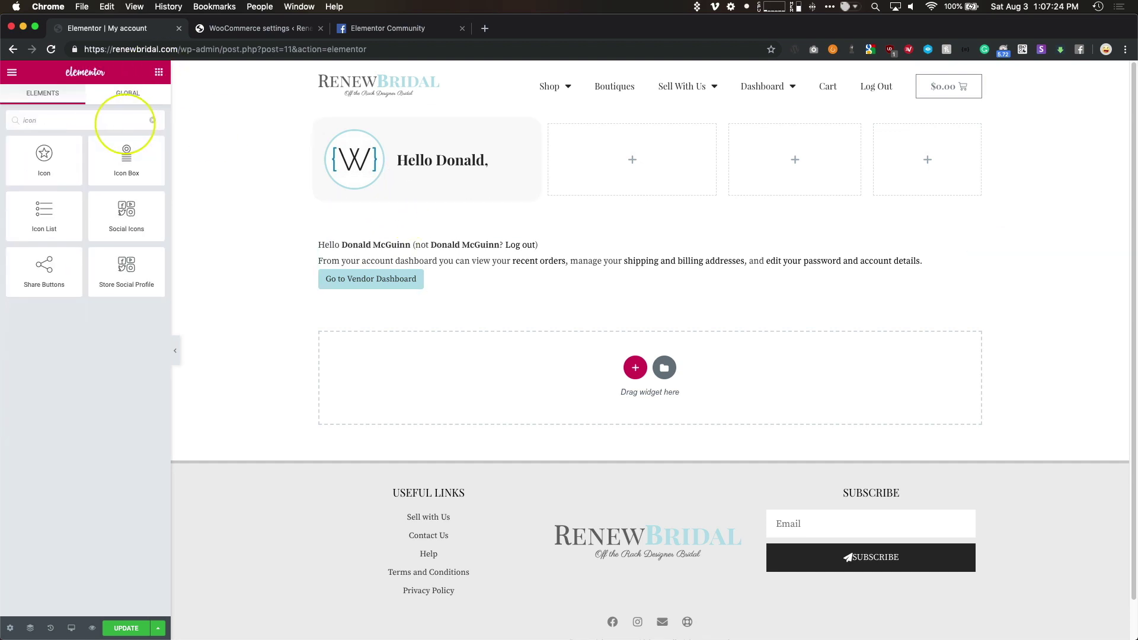
{"action": "left_click_drag", "start_coordinate": [126, 155], "coordinate": [593, 159]}
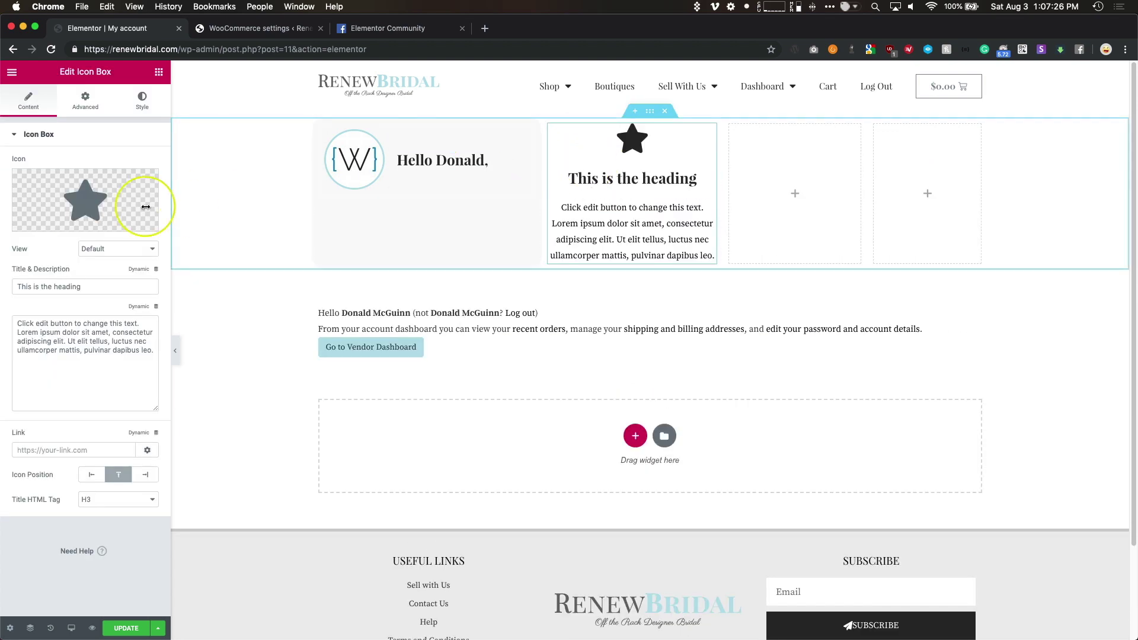
{"action": "left_click", "coordinate": [89, 215]}
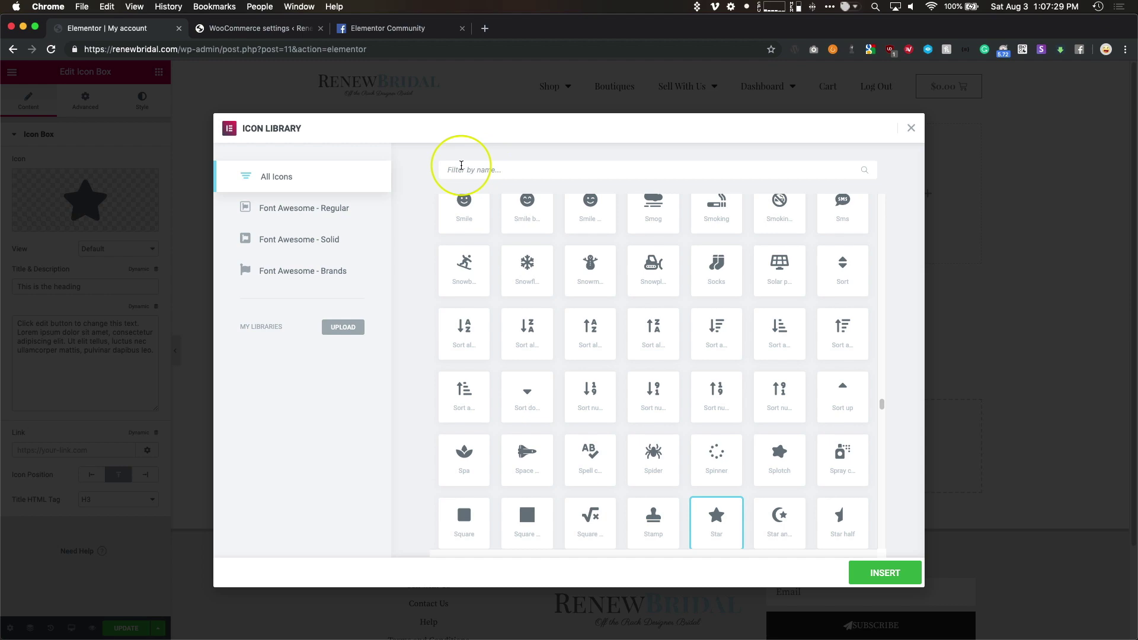
{"action": "left_click", "coordinate": [472, 169]}
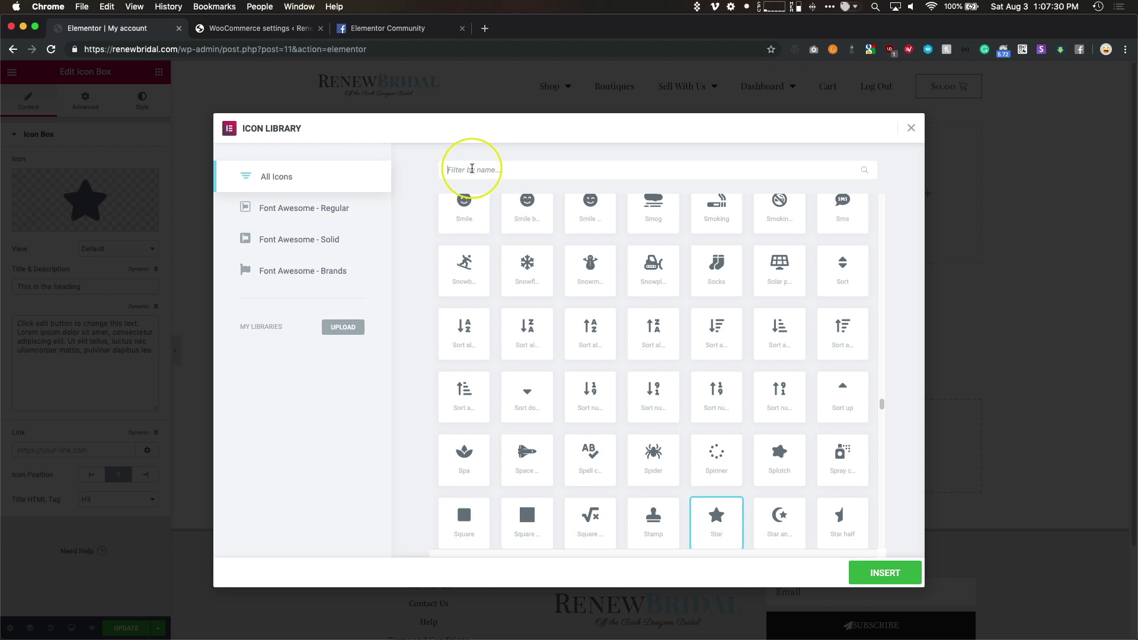
{"action": "type", "text": "box"}
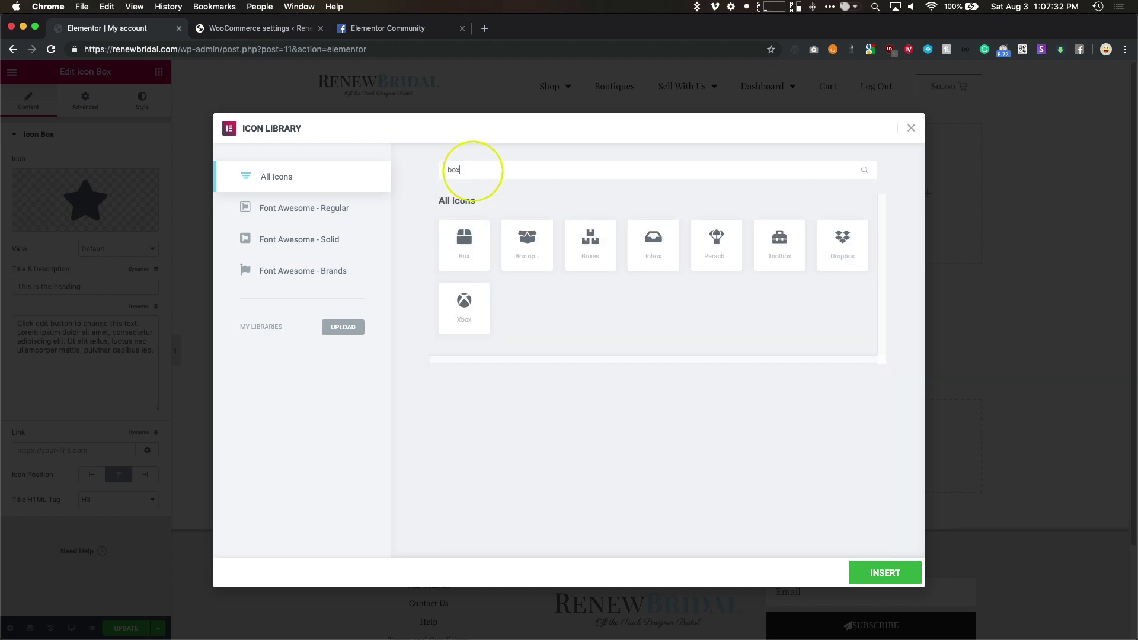
{"action": "left_click", "coordinate": [464, 243]}
{"action": "left_click", "coordinate": [880, 573]}
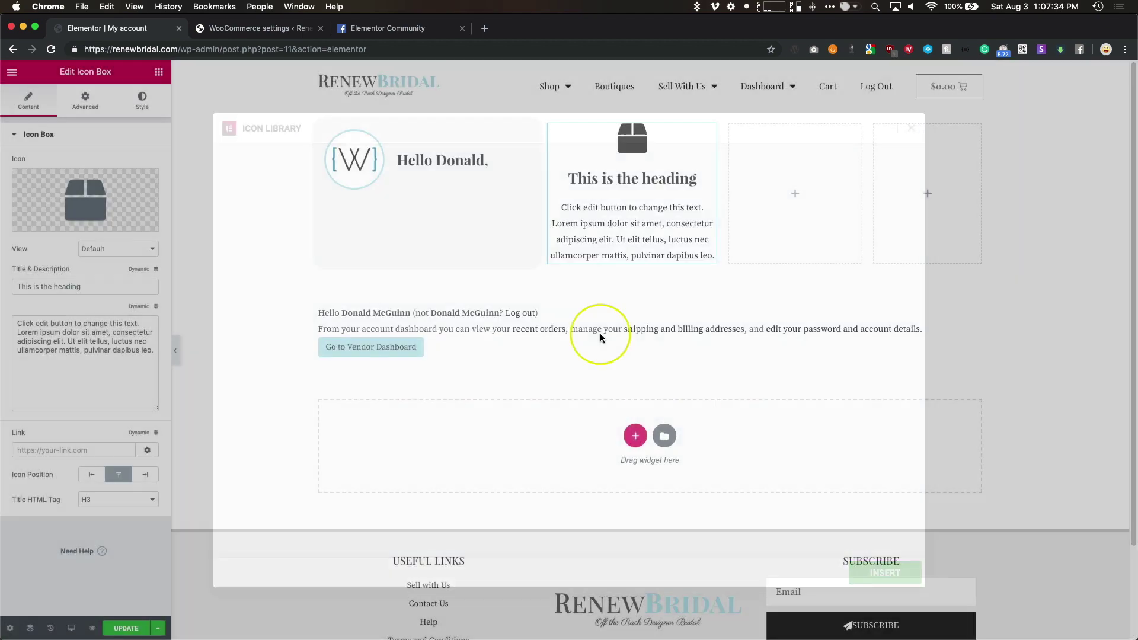
Step: Title it 'My Orders' with description 'View and manage your orders', icon on top
{"action": "triple_click", "coordinate": [60, 289]}
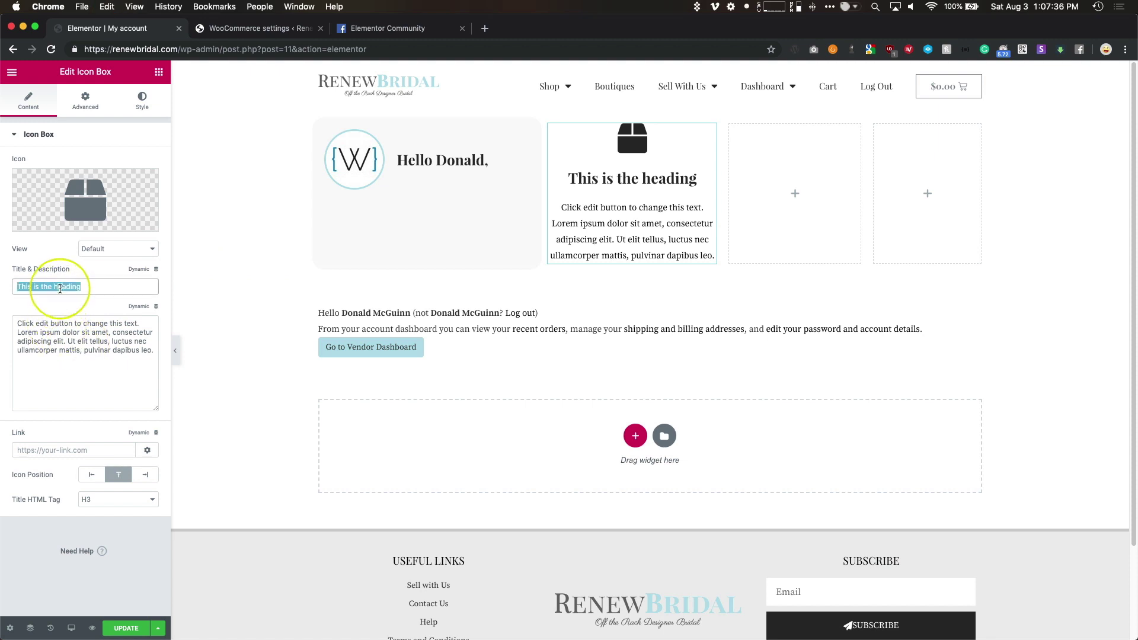
{"action": "type", "text": "My Orders"}
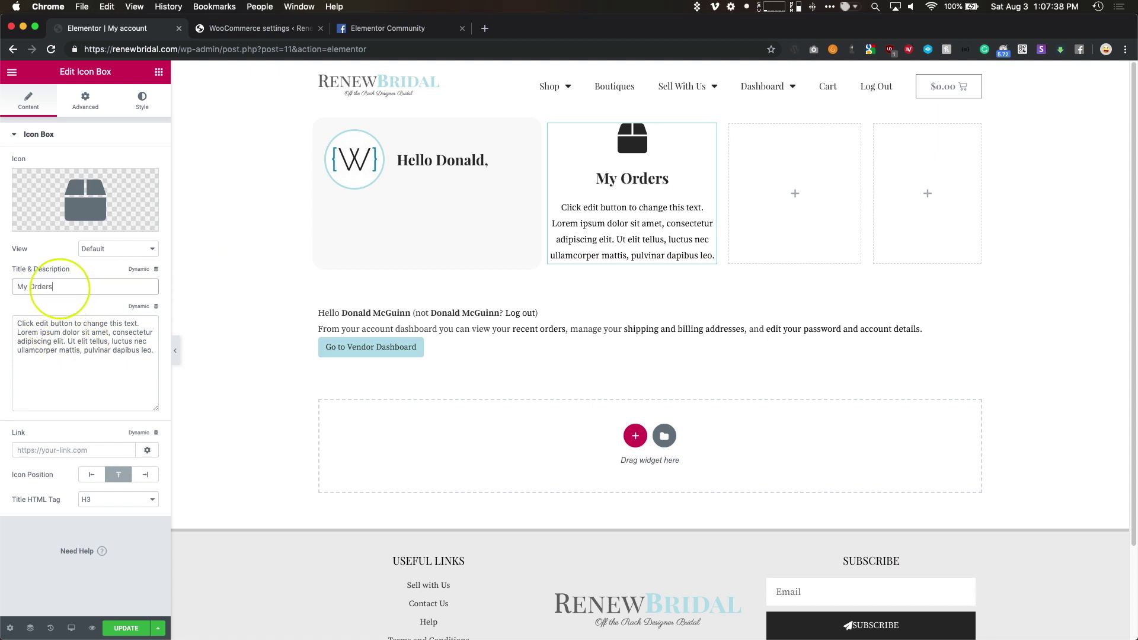
{"action": "key", "text": "Tab"}
{"action": "triple_click", "coordinate": [71, 350]}
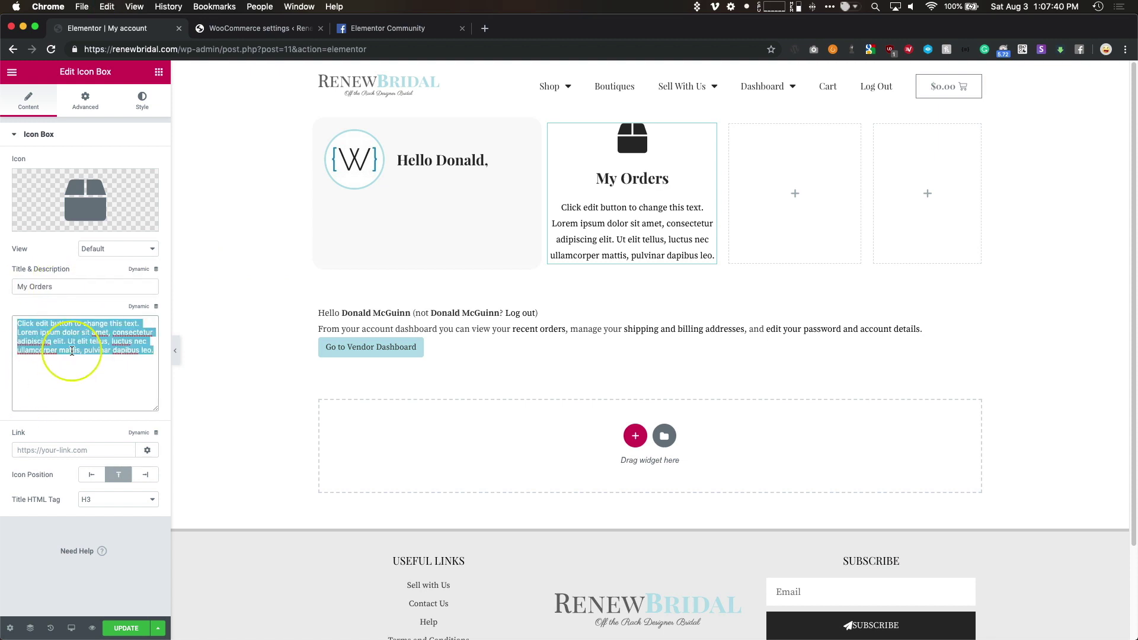
{"action": "type", "text": "View and manage your orders"}
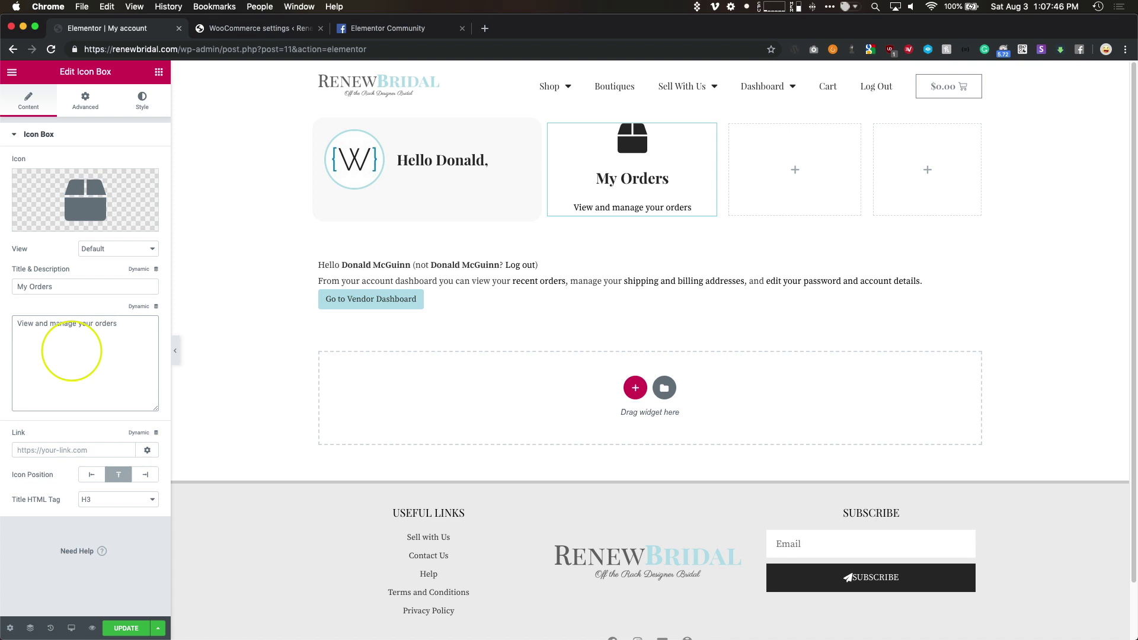
{"action": "left_click", "coordinate": [91, 474]}
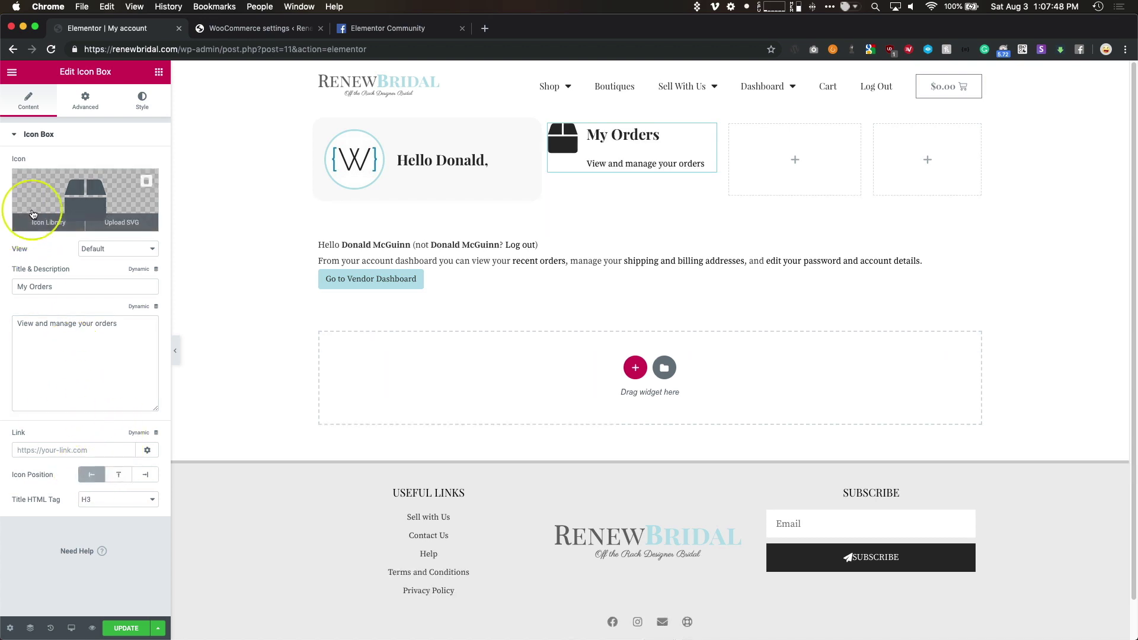
{"action": "left_click", "coordinate": [109, 476]}
Step: Style the box with left content alignment, zero title and icon spacing, and icon size 25
{"action": "left_click", "coordinate": [85, 100]}
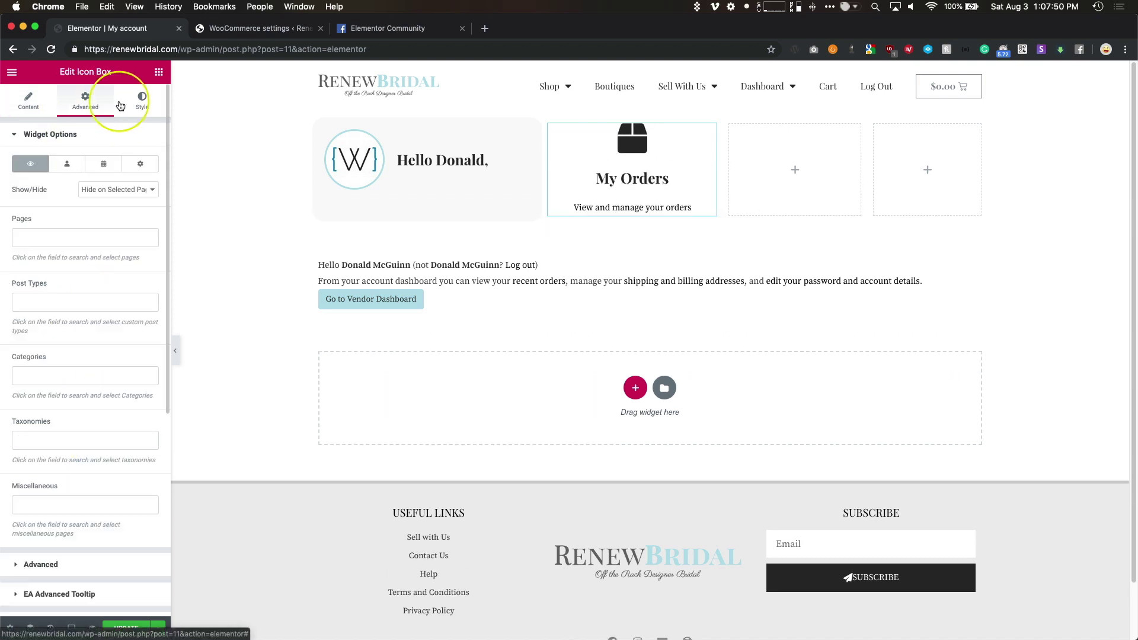
{"action": "left_click", "coordinate": [123, 106]}
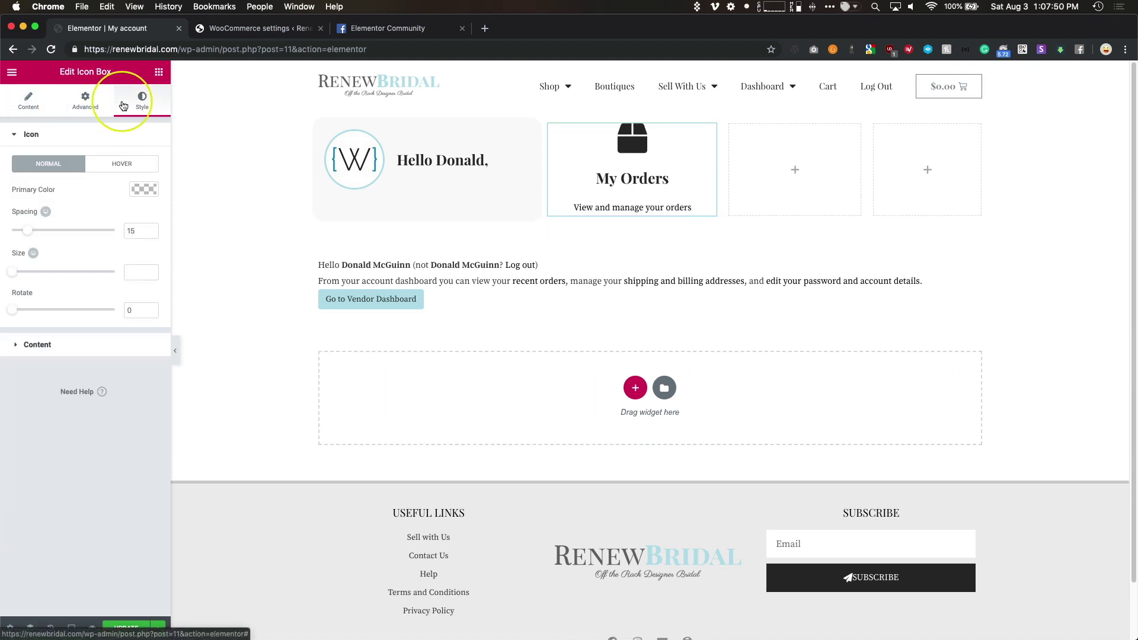
{"action": "left_click", "coordinate": [88, 350]}
{"action": "left_click", "coordinate": [88, 192]}
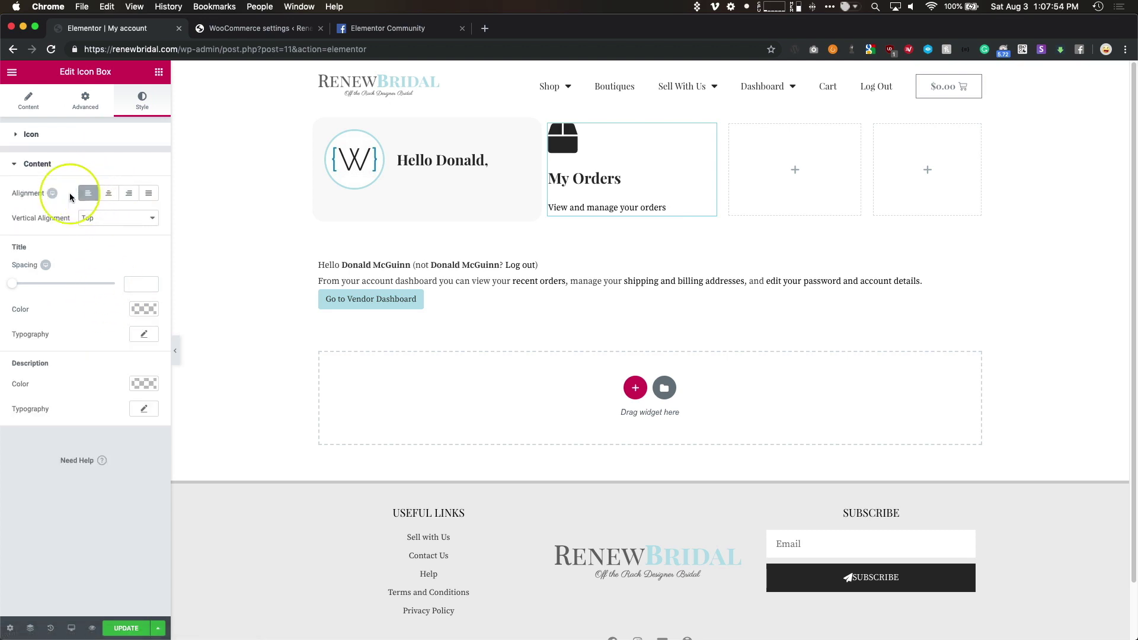
{"action": "left_click_drag", "start_coordinate": [12, 284], "coordinate": [3, 289]}
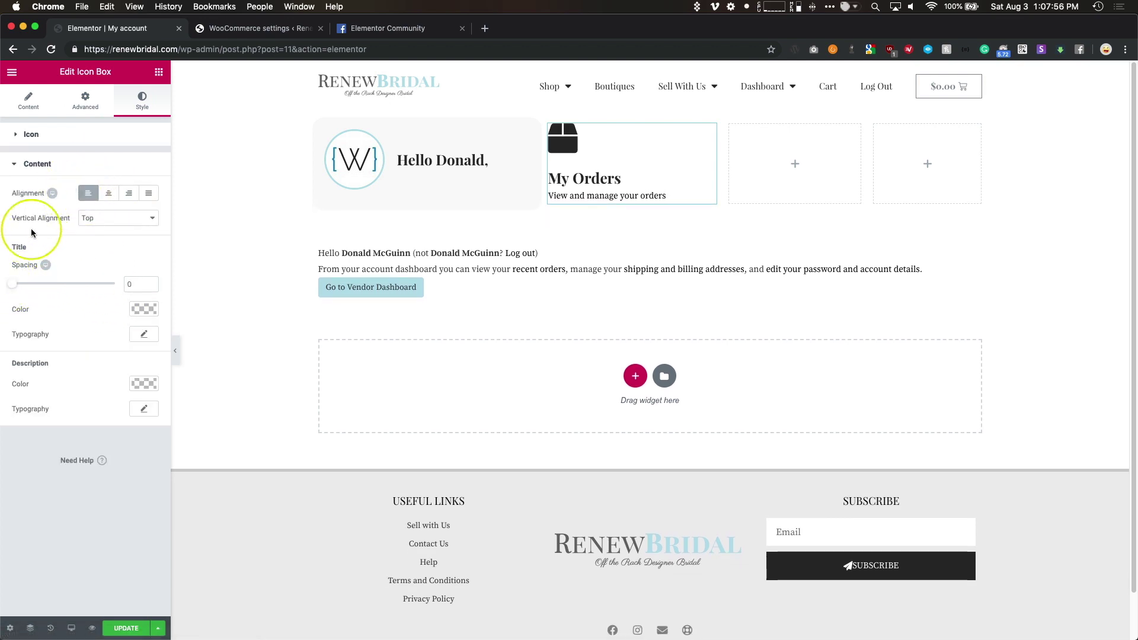
{"action": "left_click", "coordinate": [30, 134]}
{"action": "left_click_drag", "start_coordinate": [27, 235], "coordinate": [2, 232]}
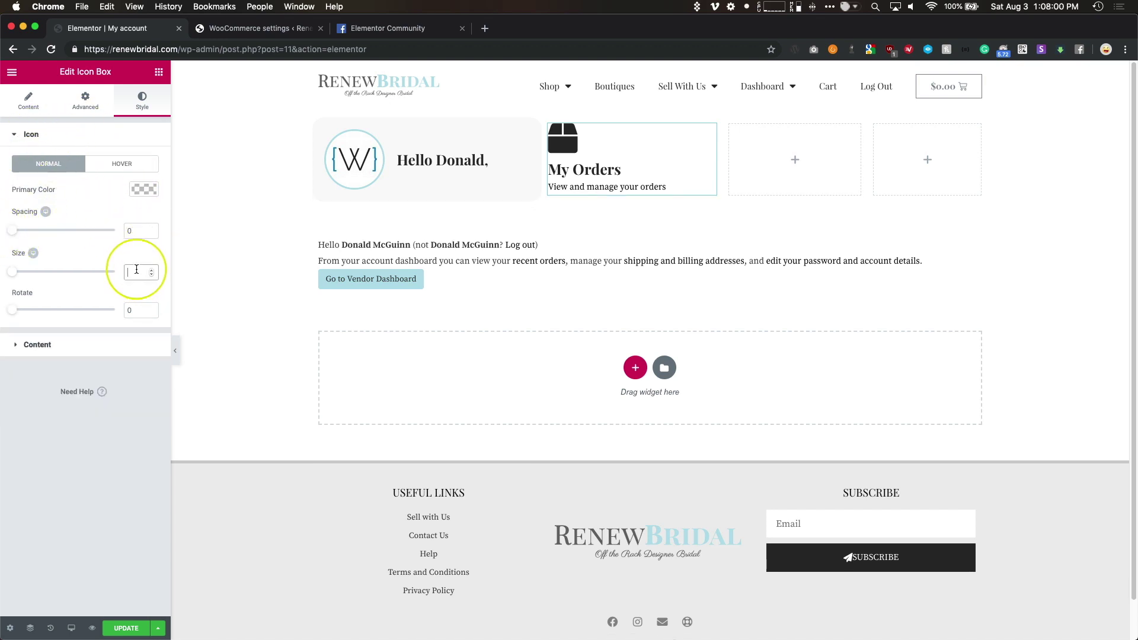
{"action": "type", "text": "20"}
{"action": "key", "text": "Up"}
{"action": "key", "text": "Up"}
{"action": "key", "text": "Up"}
{"action": "key", "text": "Up"}
{"action": "key", "text": "Up"}
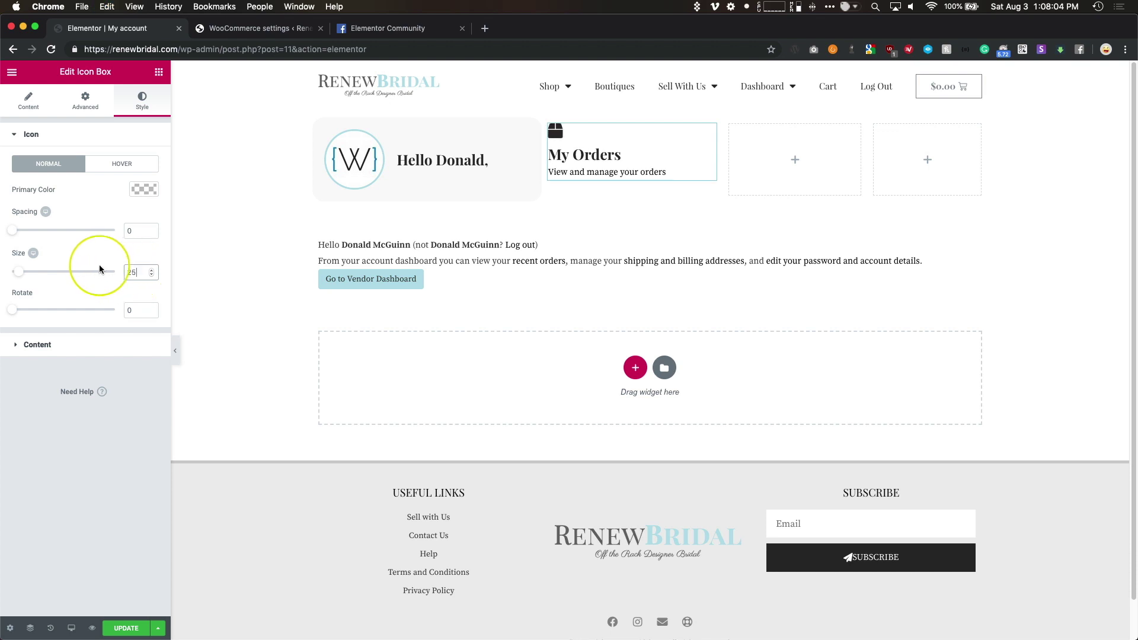
Step: Set the row section's vertical alignment to Middle
{"action": "left_click", "coordinate": [647, 111]}
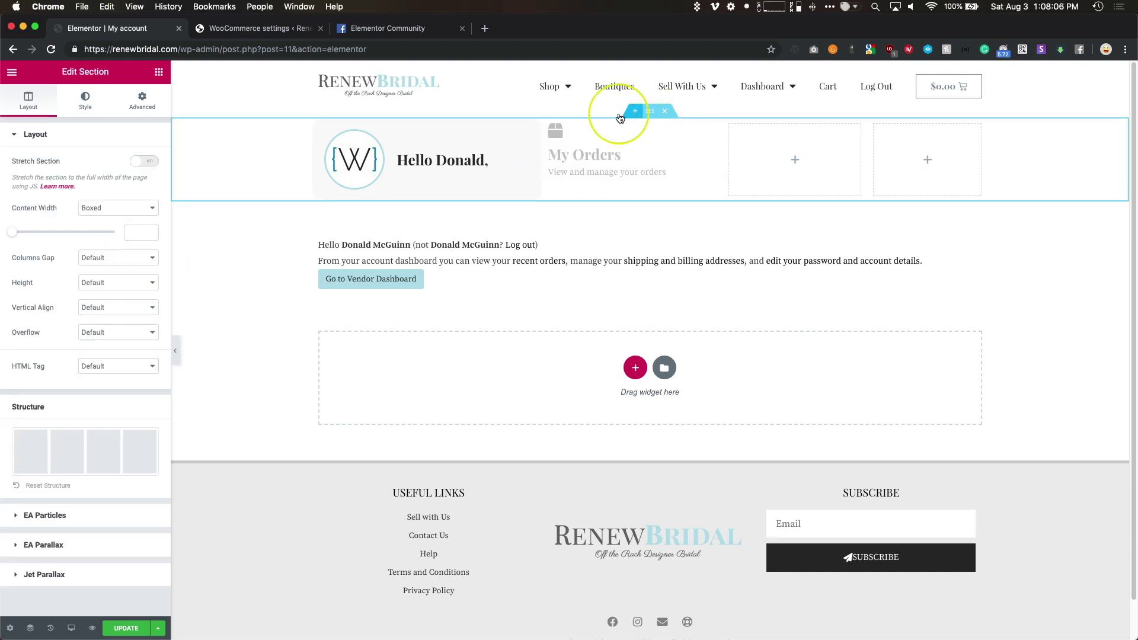
{"action": "left_click", "coordinate": [100, 307]}
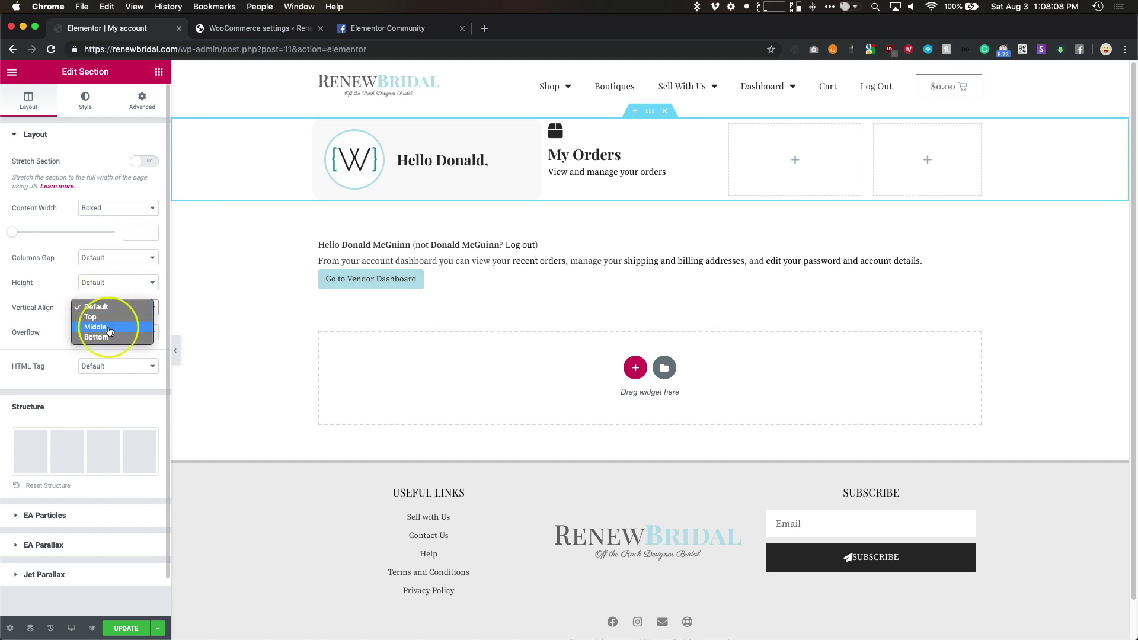
{"action": "left_click", "coordinate": [110, 331]}
Step: Duplicate the My Orders box twice into the two empty columns to its right
{"action": "right_click", "coordinate": [584, 157]}
{"action": "left_click", "coordinate": [598, 183]}
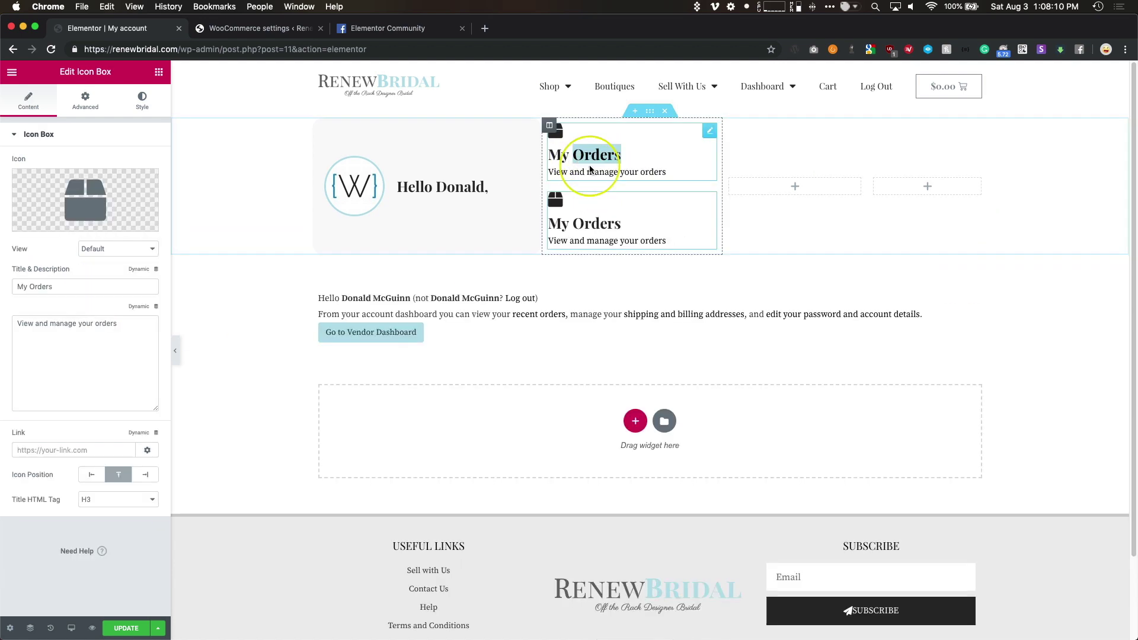
{"action": "left_click_drag", "start_coordinate": [709, 131], "coordinate": [796, 160]}
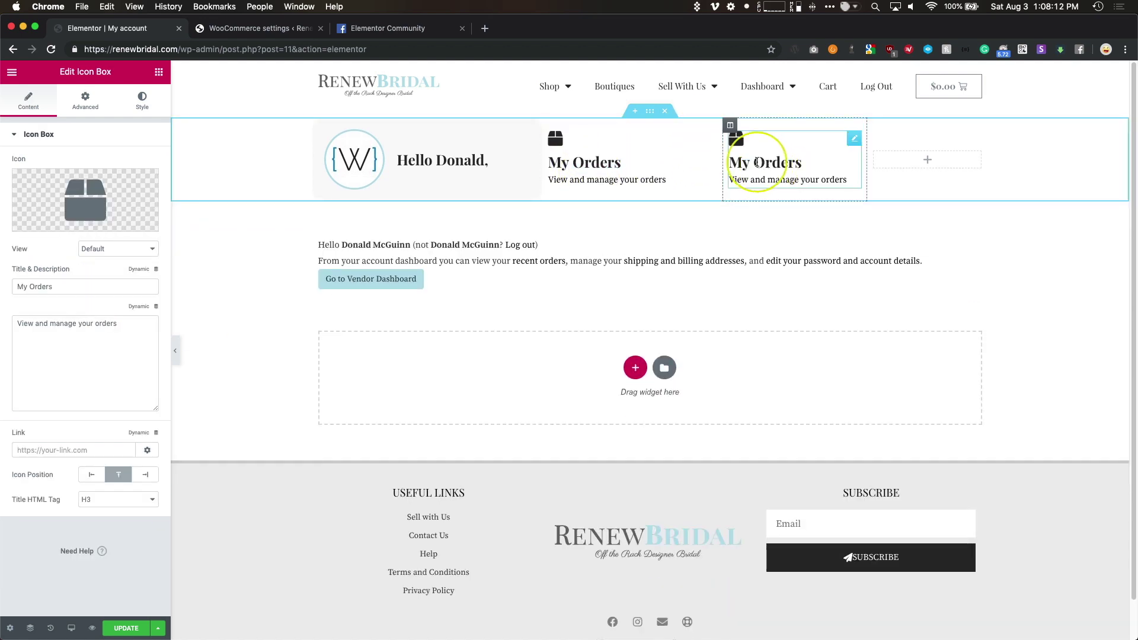
{"action": "right_click", "coordinate": [758, 163]}
{"action": "left_click", "coordinate": [814, 190]}
{"action": "left_click_drag", "start_coordinate": [862, 140], "coordinate": [922, 158]}
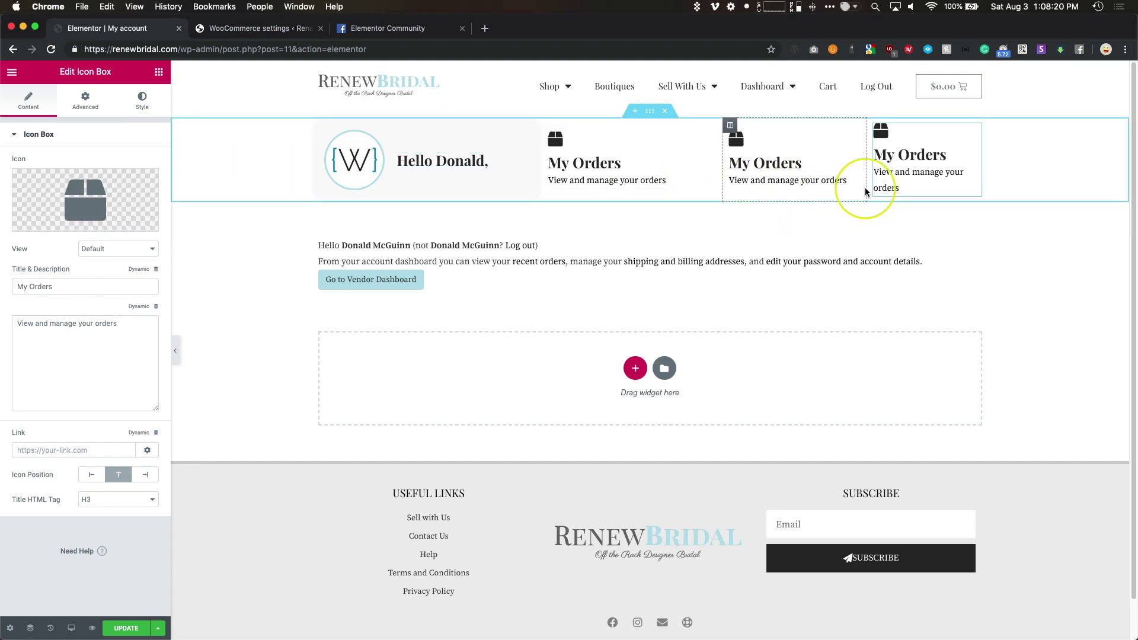
Step: Swap the middle copy's icon for the address-book icon found by searching 'addre'
{"action": "left_click", "coordinate": [772, 165]}
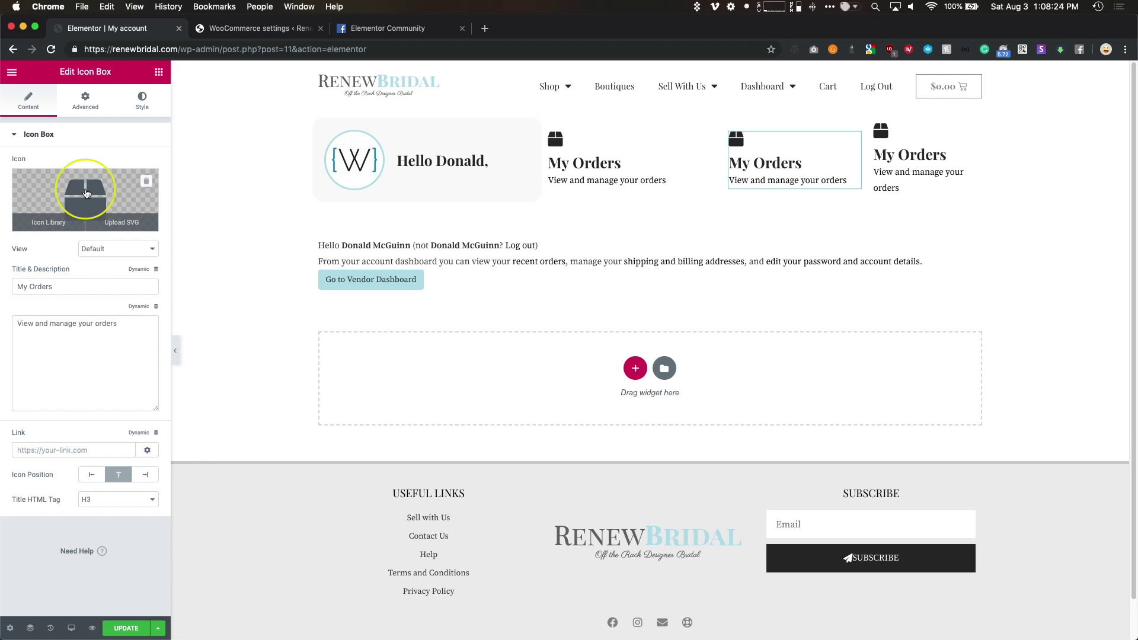
{"action": "left_click", "coordinate": [86, 194]}
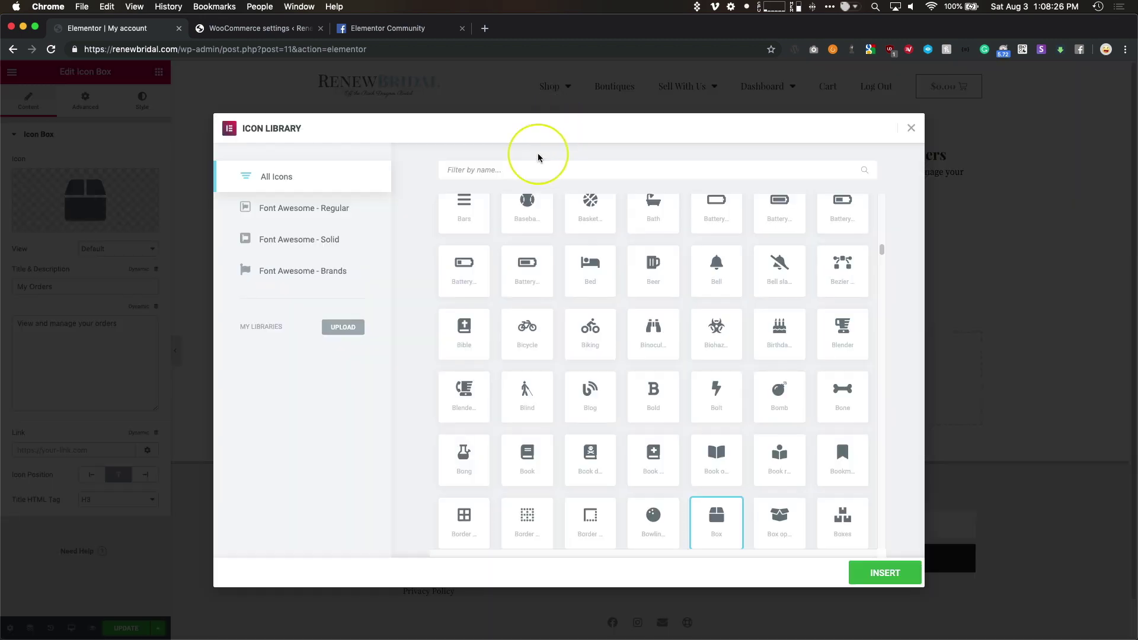
{"action": "type", "text": "addre"}
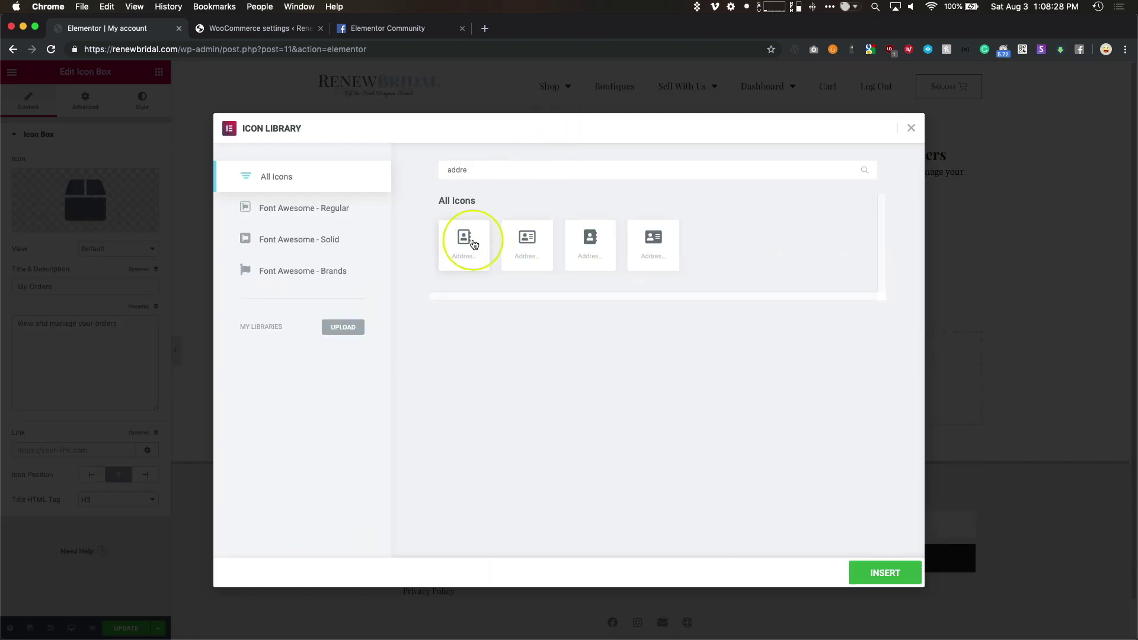
{"action": "left_click", "coordinate": [474, 244]}
{"action": "left_click", "coordinate": [895, 573]}
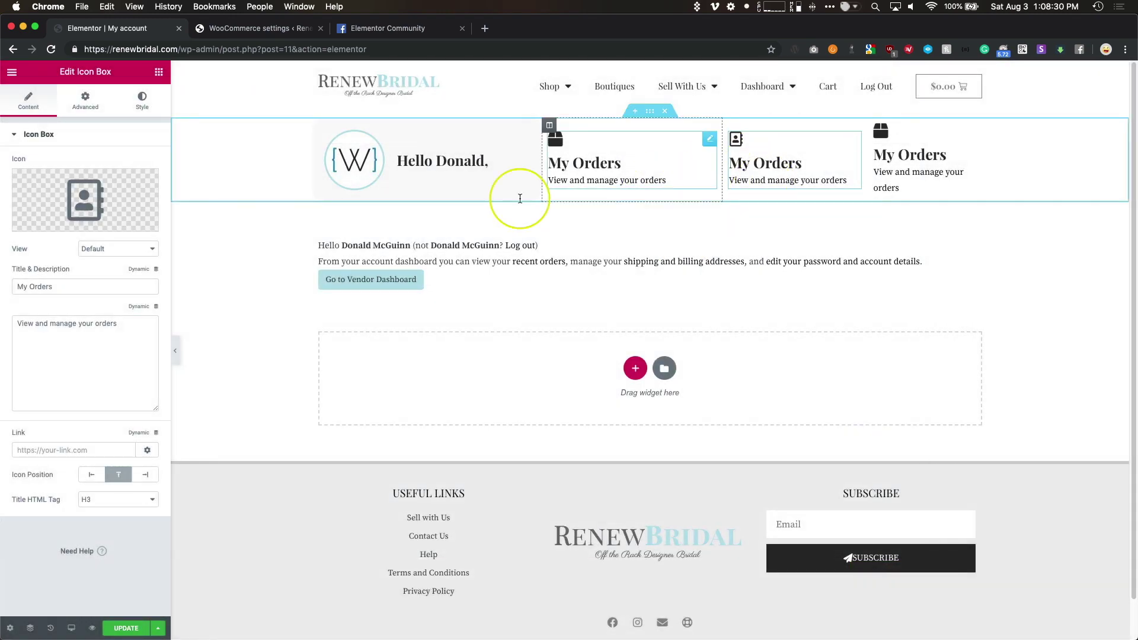
Step: Retitle it 'Edit Address' with the description 'View and manage your addresses'
{"action": "left_click", "coordinate": [98, 285]}
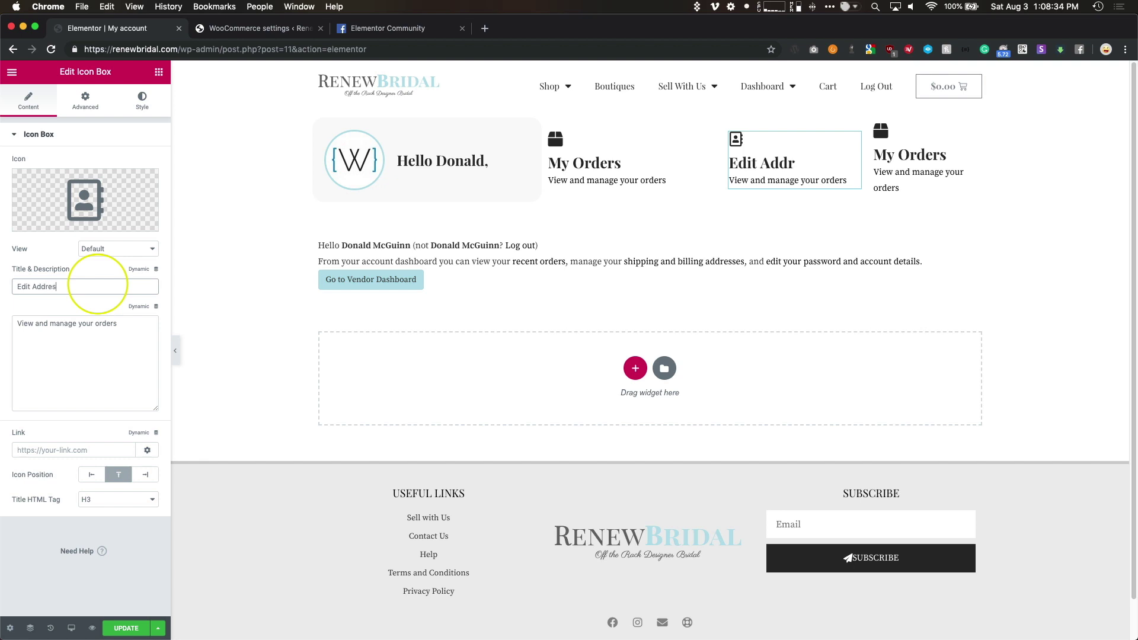
{"action": "triple_click", "coordinate": [72, 333]}
{"action": "type", "text": "V"}
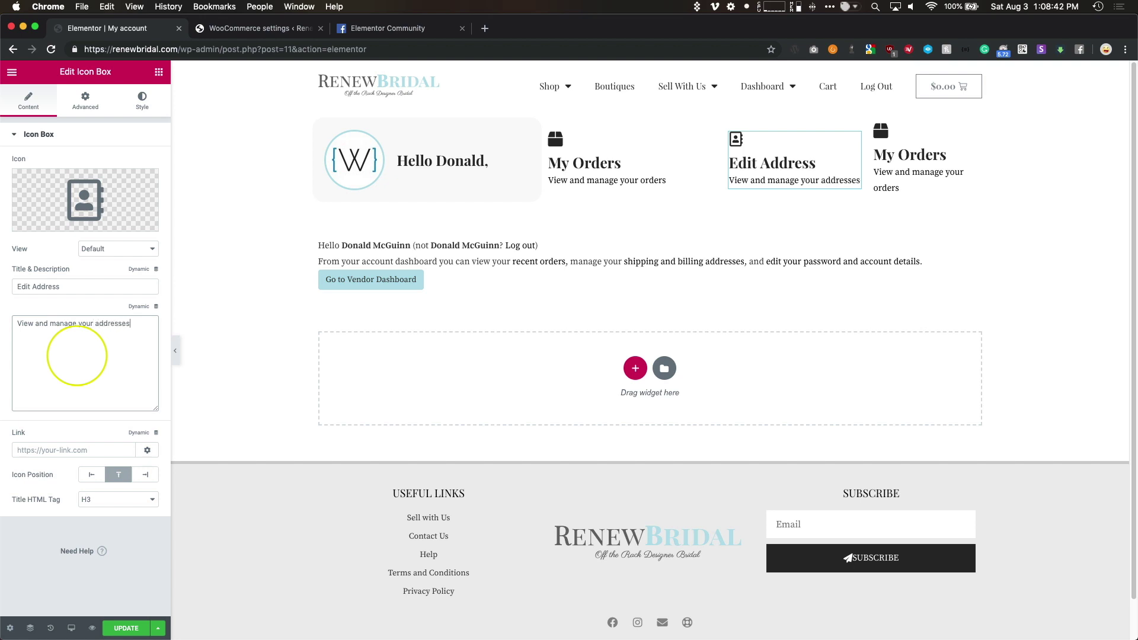
{"action": "left_click", "coordinate": [929, 142]}
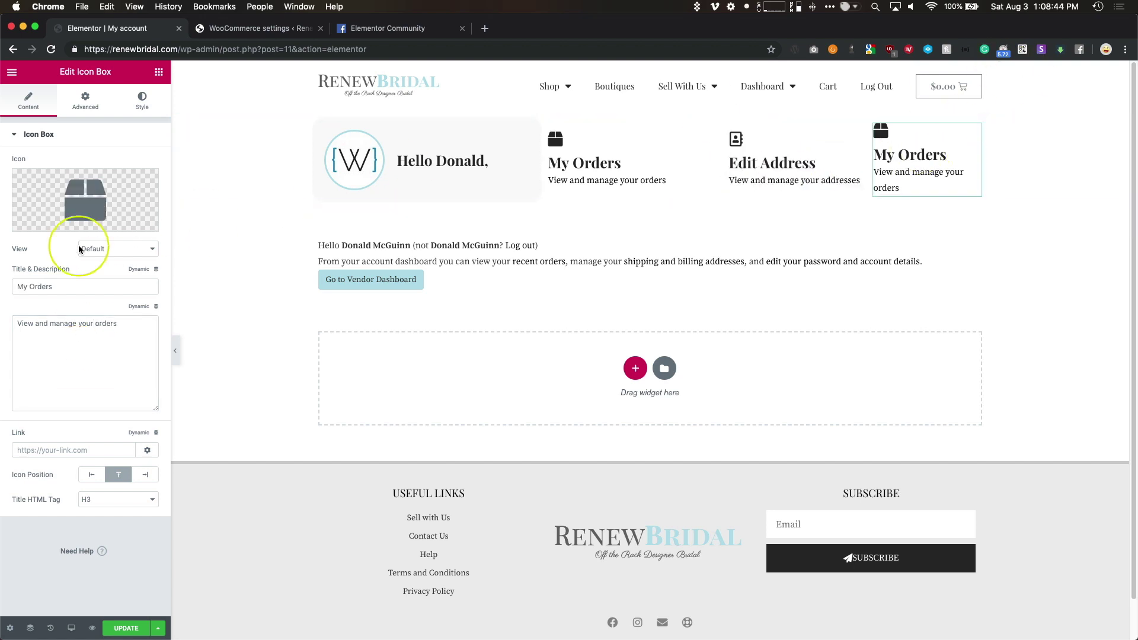
Step: Delete the rightmost column and drag the dividers to widen the greeting column
{"action": "right_click", "coordinate": [876, 126]}
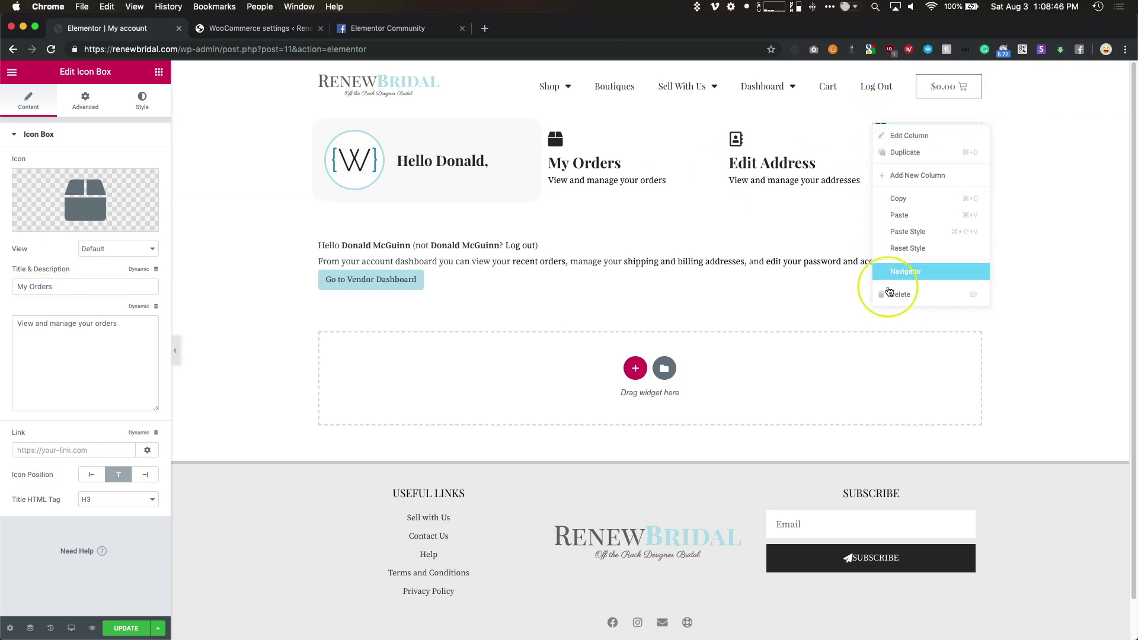
{"action": "left_click", "coordinate": [889, 300]}
{"action": "left_click_drag", "start_coordinate": [757, 178], "coordinate": [839, 176]}
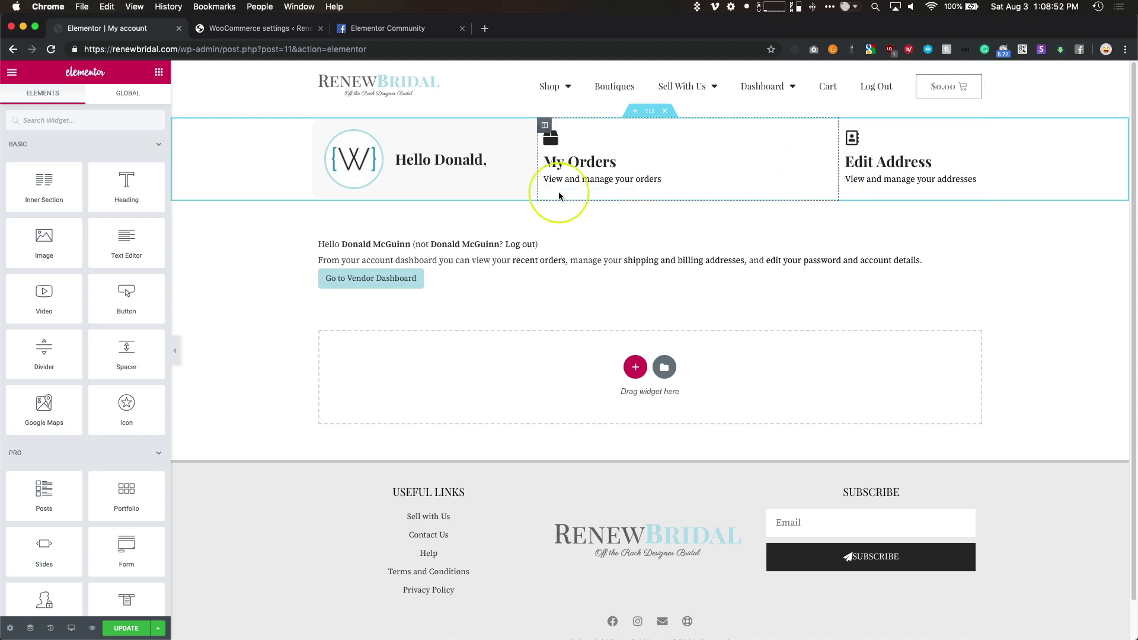
{"action": "left_click_drag", "start_coordinate": [540, 195], "coordinate": [687, 191]}
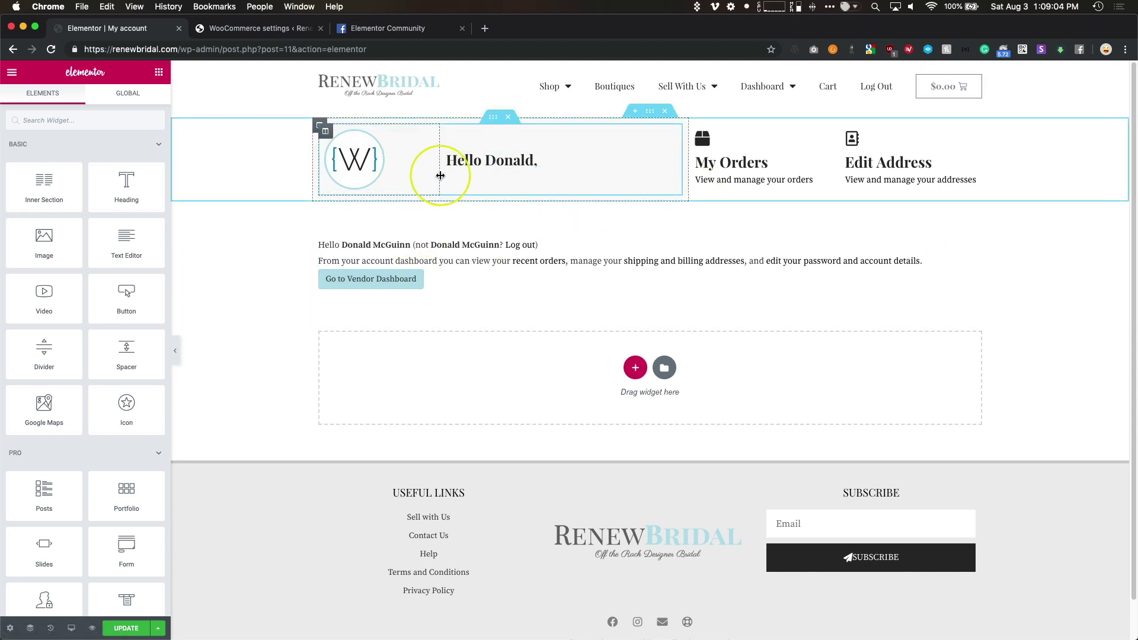
{"action": "left_click_drag", "start_coordinate": [437, 179], "coordinate": [392, 186]}
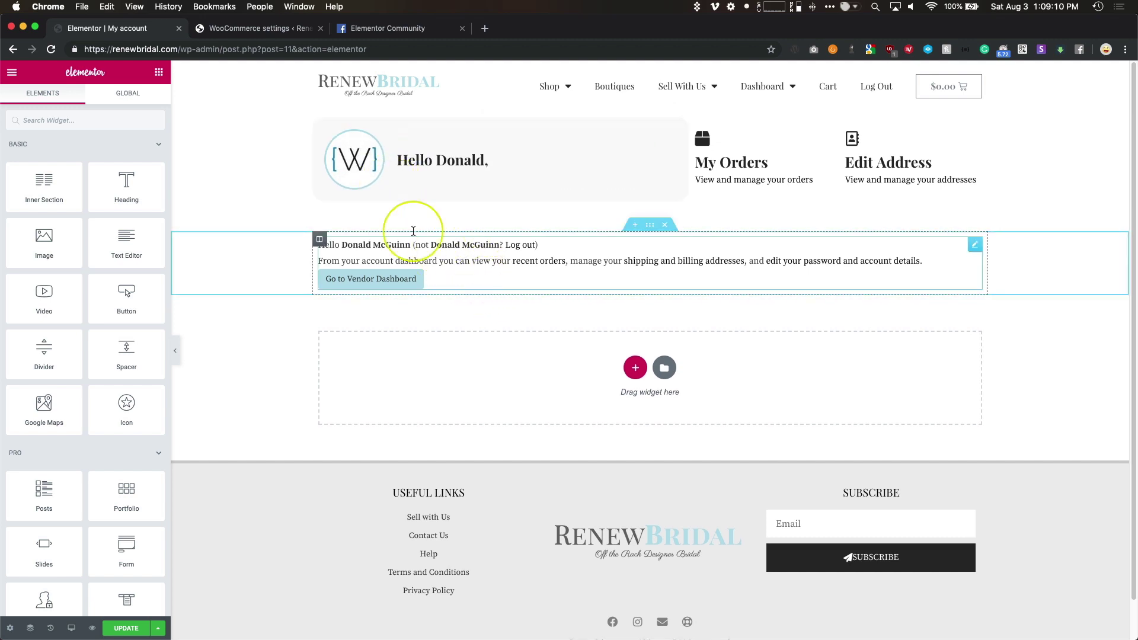
Step: Check the live My account page, then return to the Elementor editor
{"action": "left_click", "coordinate": [685, 159]}
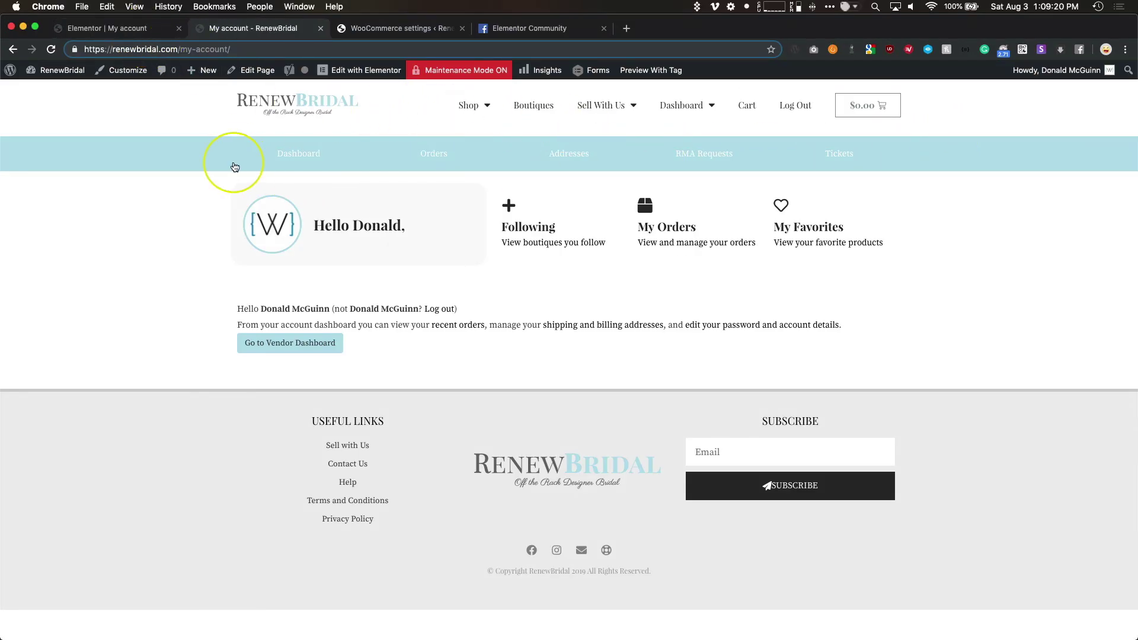
{"action": "key", "text": "super+w"}
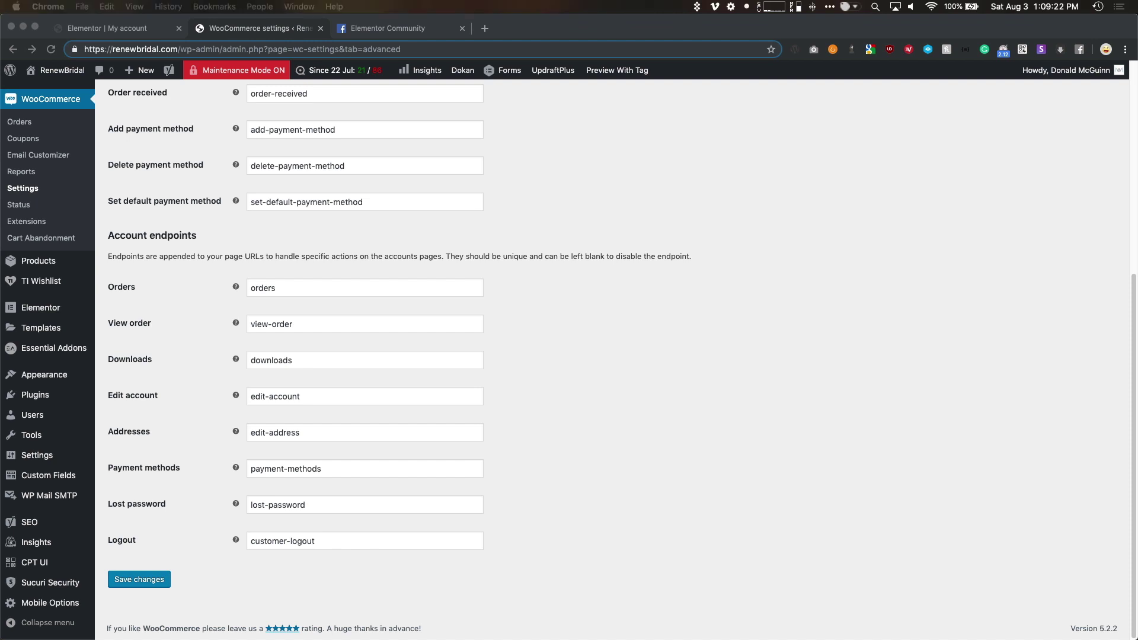
{"action": "left_click", "coordinate": [140, 27]}
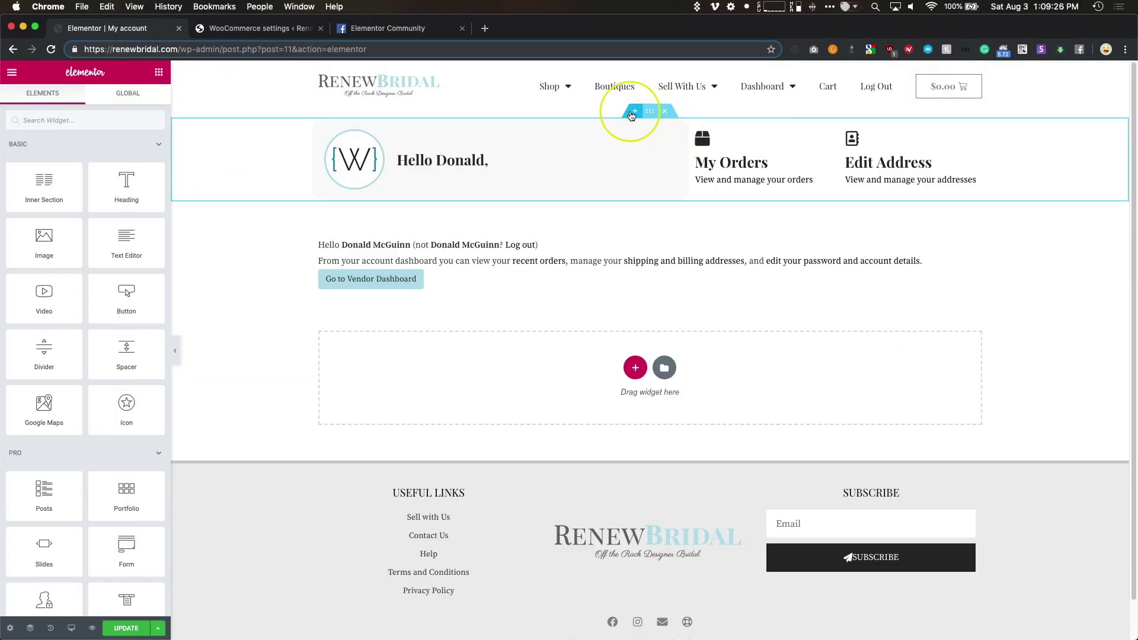
Step: Add a five-column section with a full-width 'Dashboard' button in its first column
{"action": "left_click", "coordinate": [631, 115]}
{"action": "left_click", "coordinate": [634, 167]}
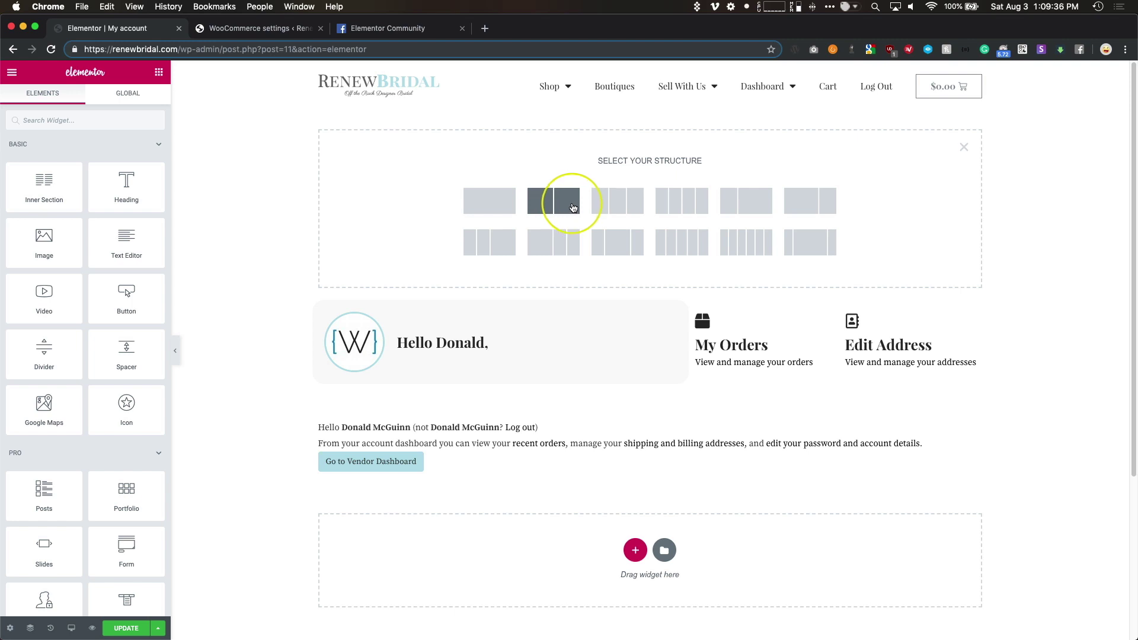
{"action": "left_click", "coordinate": [673, 237]}
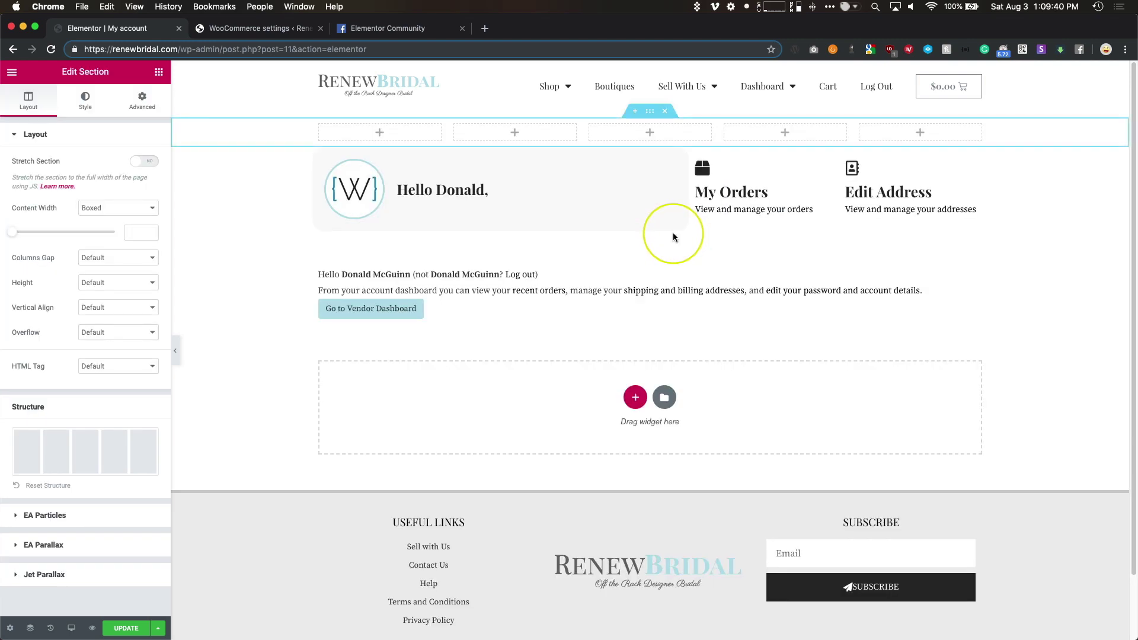
{"action": "left_click", "coordinate": [159, 73]}
{"action": "type", "text": "button"}
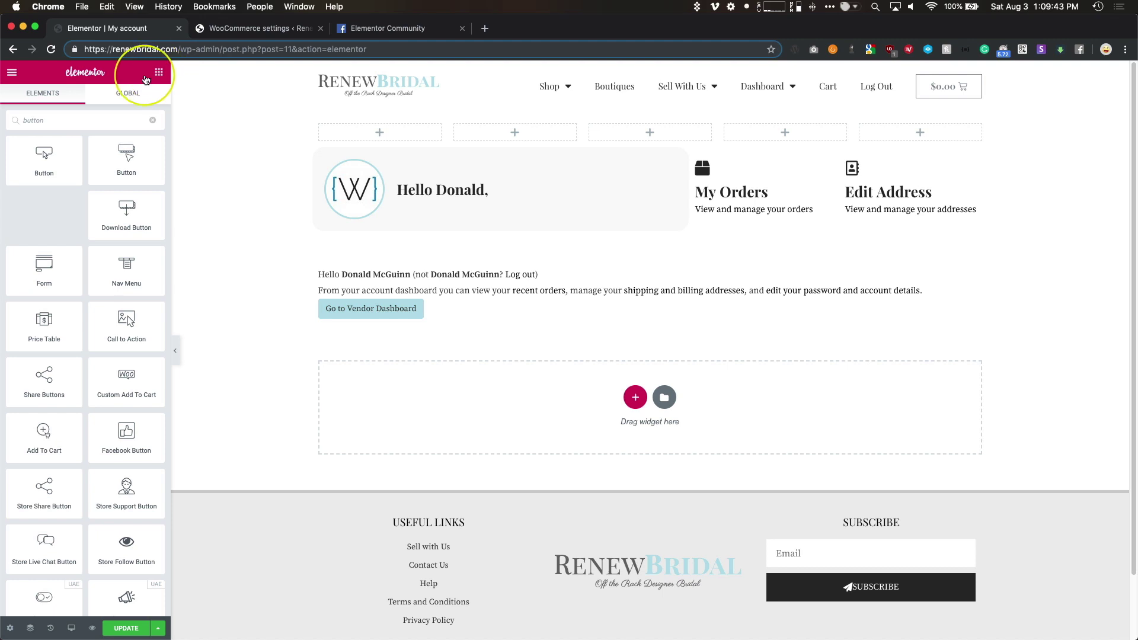
{"action": "left_click_drag", "start_coordinate": [43, 157], "coordinate": [356, 132]}
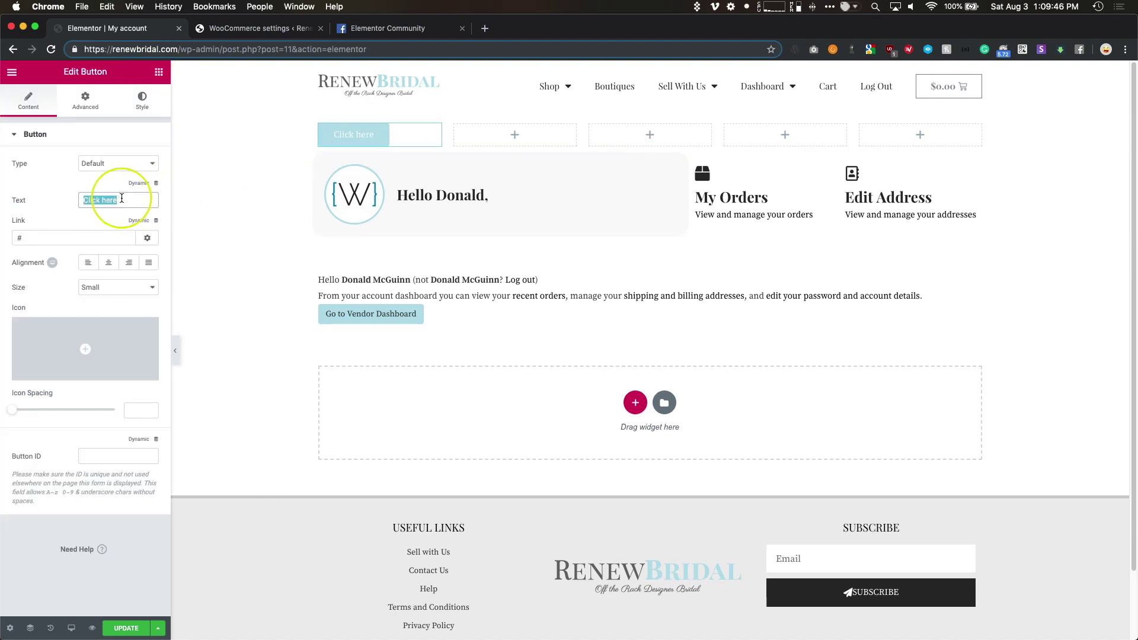
{"action": "type", "text": "Dashboard"}
{"action": "left_click", "coordinate": [149, 262]}
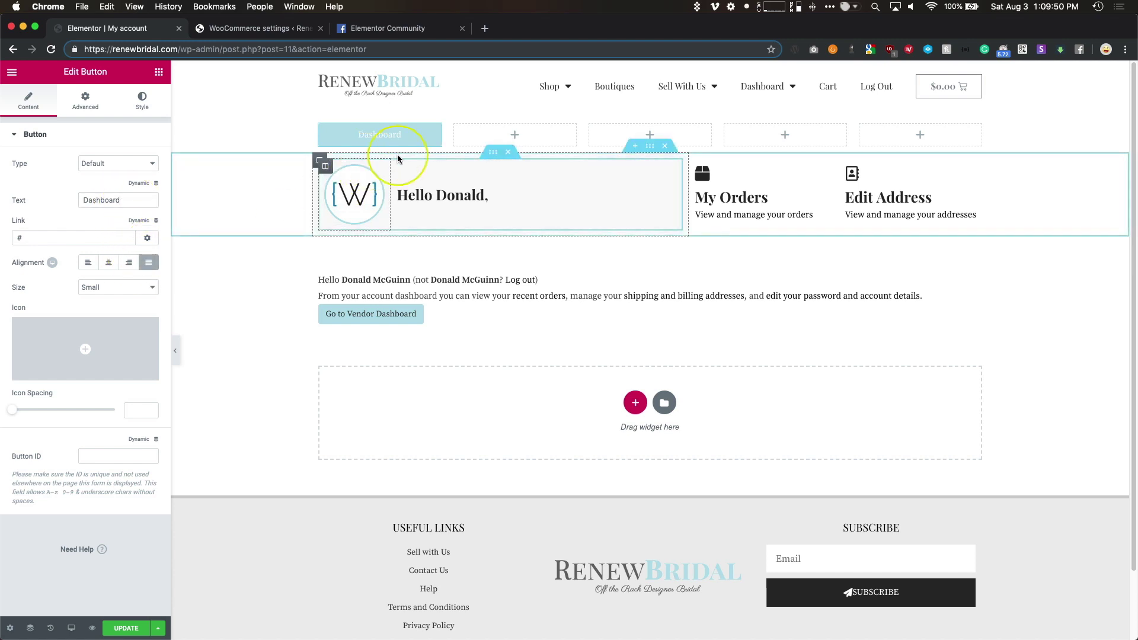
Step: Fill the second and third columns with duplicated 'Orders' and 'Addresses' buttons
{"action": "left_click_drag", "start_coordinate": [435, 135], "coordinate": [476, 137]}
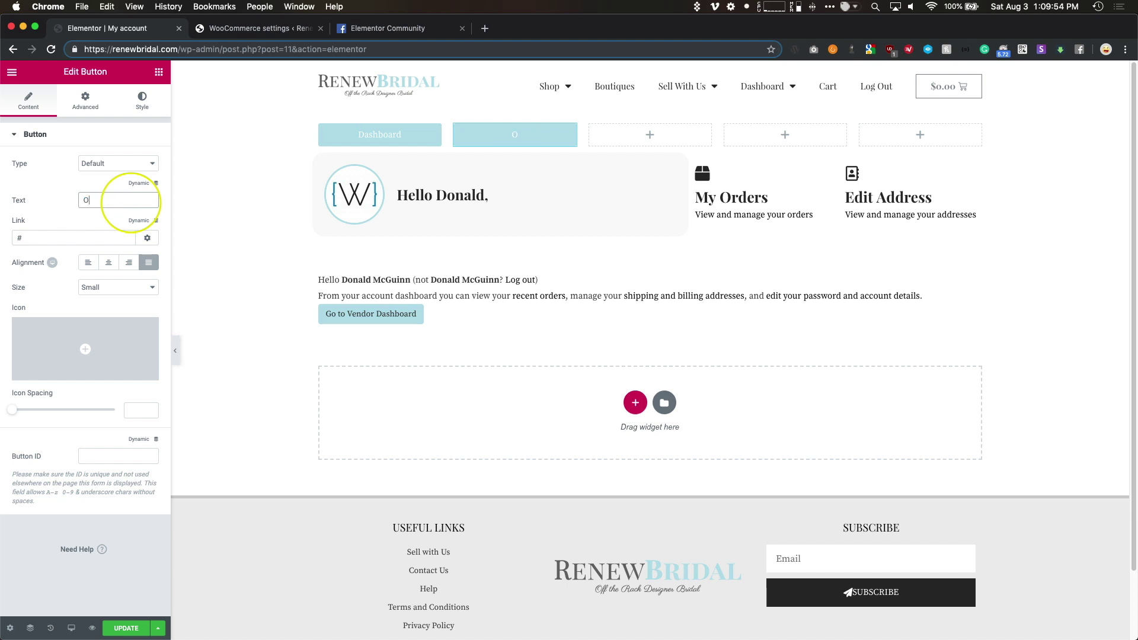
{"action": "right_click", "coordinate": [476, 144]}
{"action": "left_click", "coordinate": [520, 172]}
{"action": "left_click_drag", "start_coordinate": [571, 127], "coordinate": [650, 135]}
{"action": "left_click", "coordinate": [122, 202]}
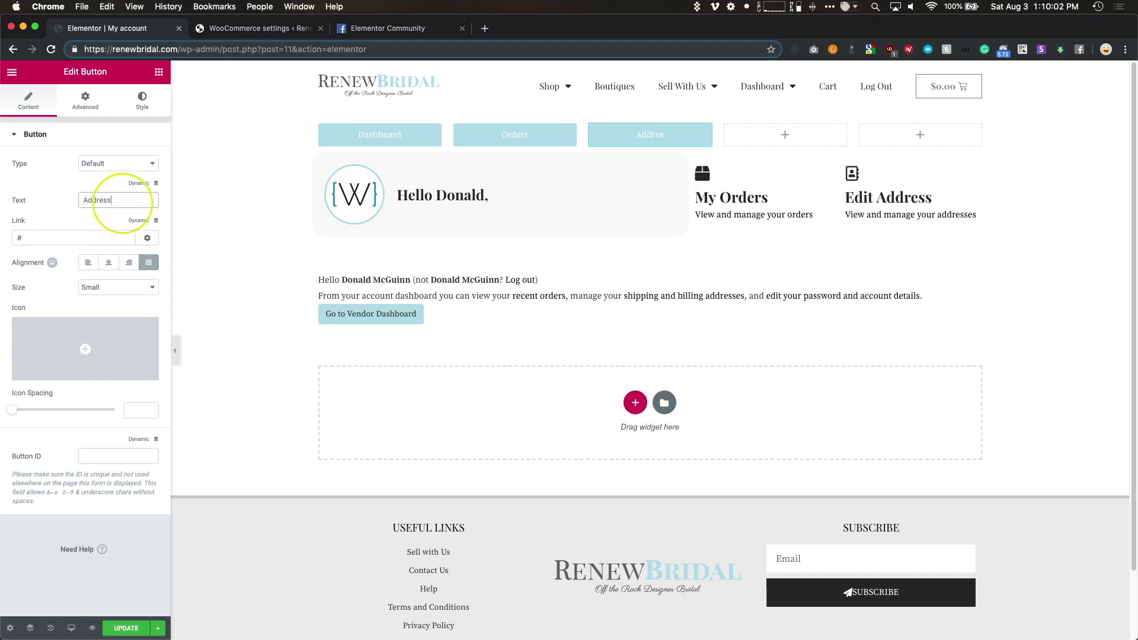
{"action": "type", "text": "Addresses"}
Step: Add 'RMA Requests' and 'Tickets' buttons to the fourth and fifth columns
{"action": "right_click", "coordinate": [609, 140]}
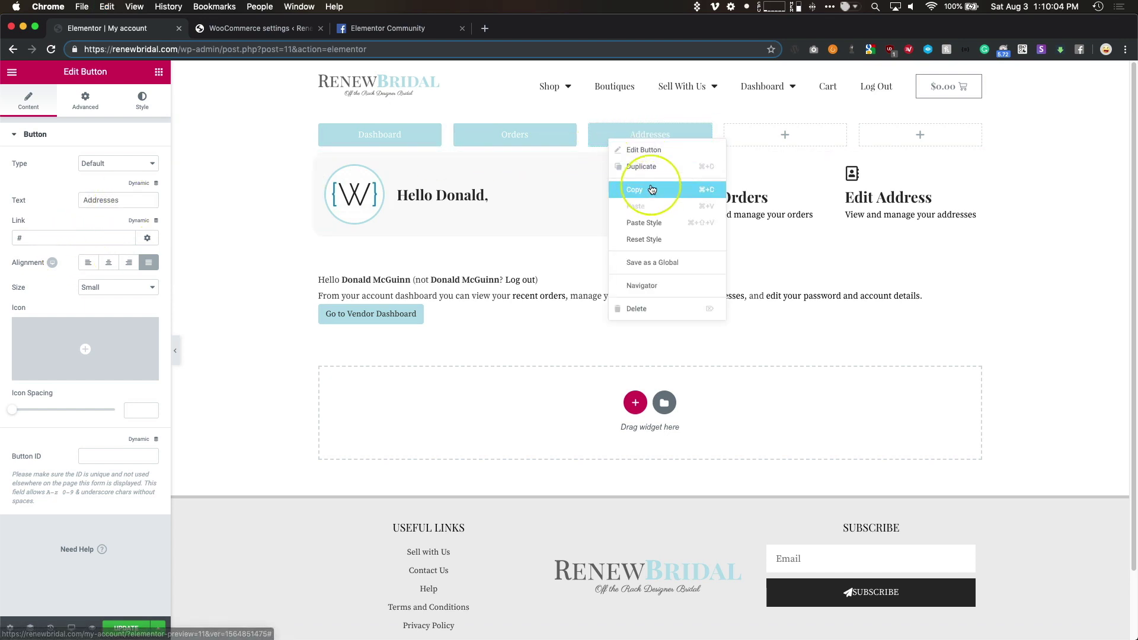
{"action": "left_click", "coordinate": [644, 172]}
{"action": "left_click_drag", "start_coordinate": [716, 148], "coordinate": [784, 144]}
{"action": "left_click", "coordinate": [119, 201]}
{"action": "key", "text": "super+a"}
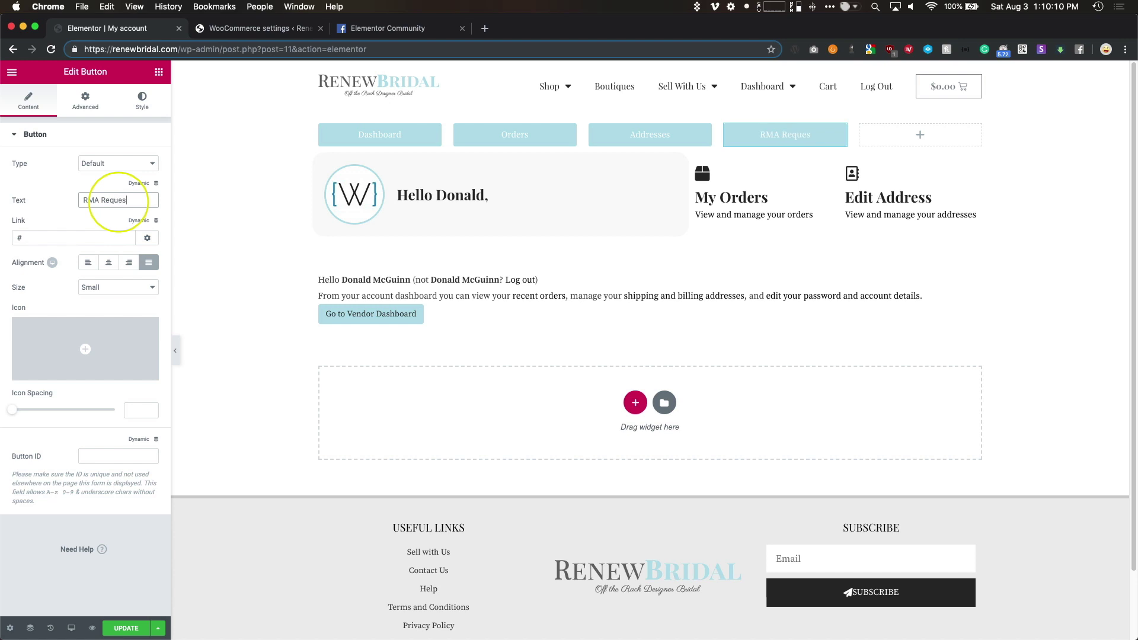
{"action": "type", "text": "RMA Requests"}
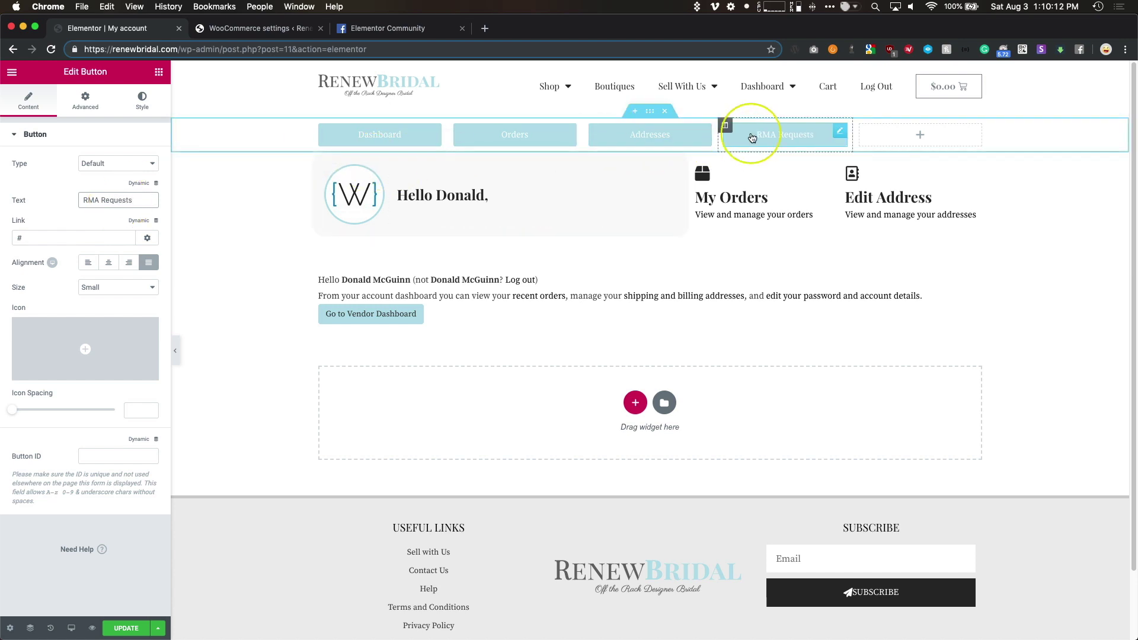
{"action": "right_click", "coordinate": [755, 136]}
{"action": "left_click", "coordinate": [781, 183]}
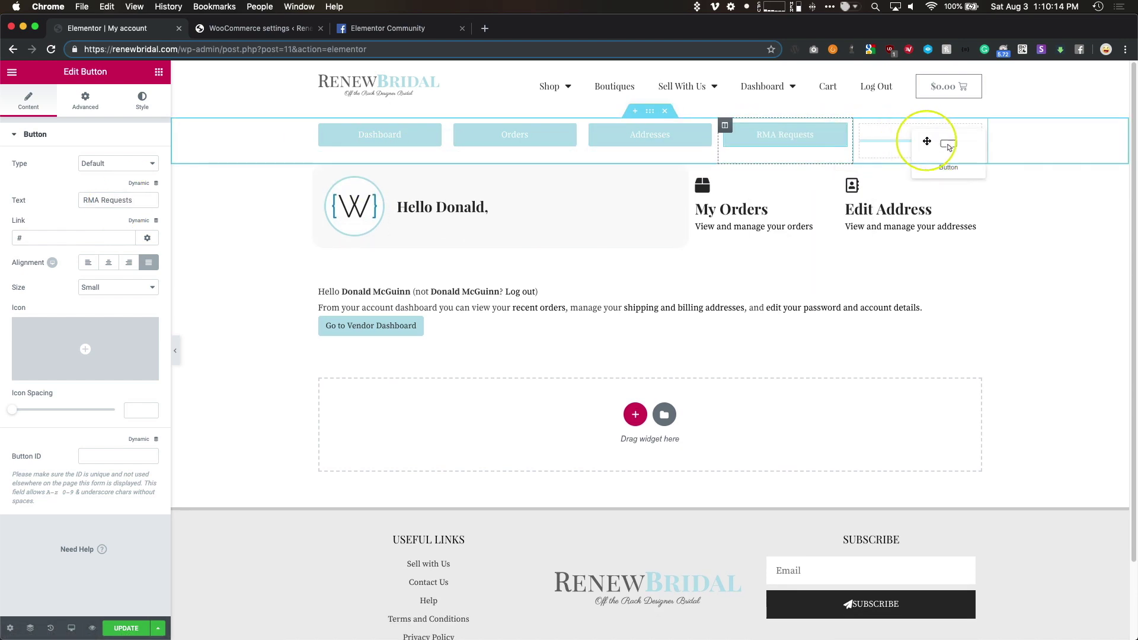
{"action": "key", "text": "super+v"}
{"action": "left_click", "coordinate": [907, 146]}
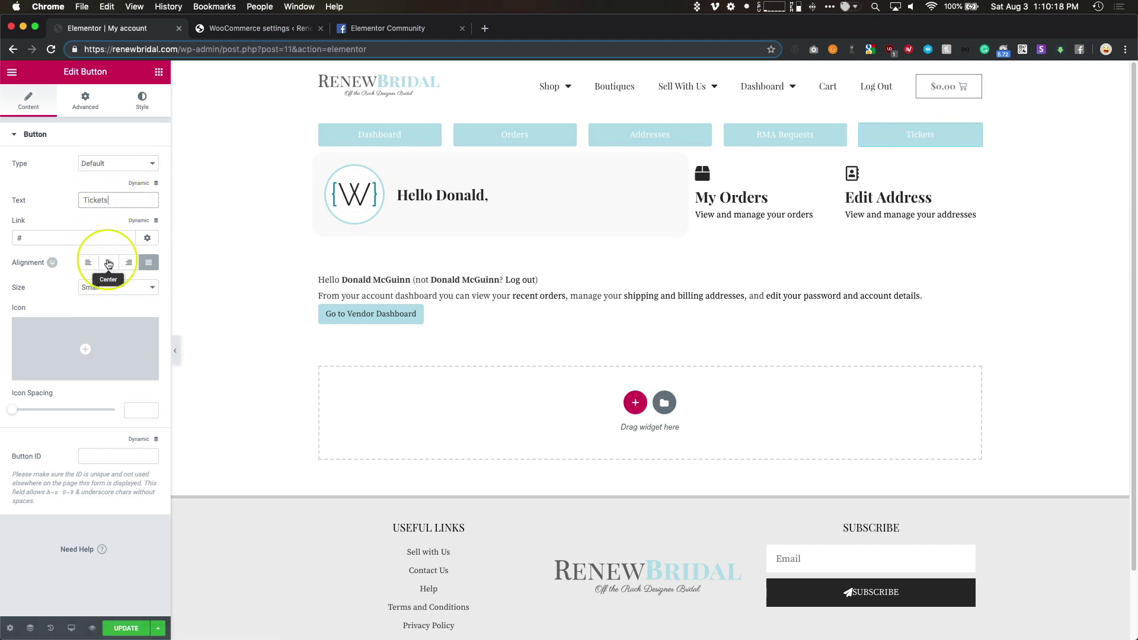
Step: Give the nav row a classic light blue #b5e0e9 background
{"action": "left_click", "coordinate": [653, 115]}
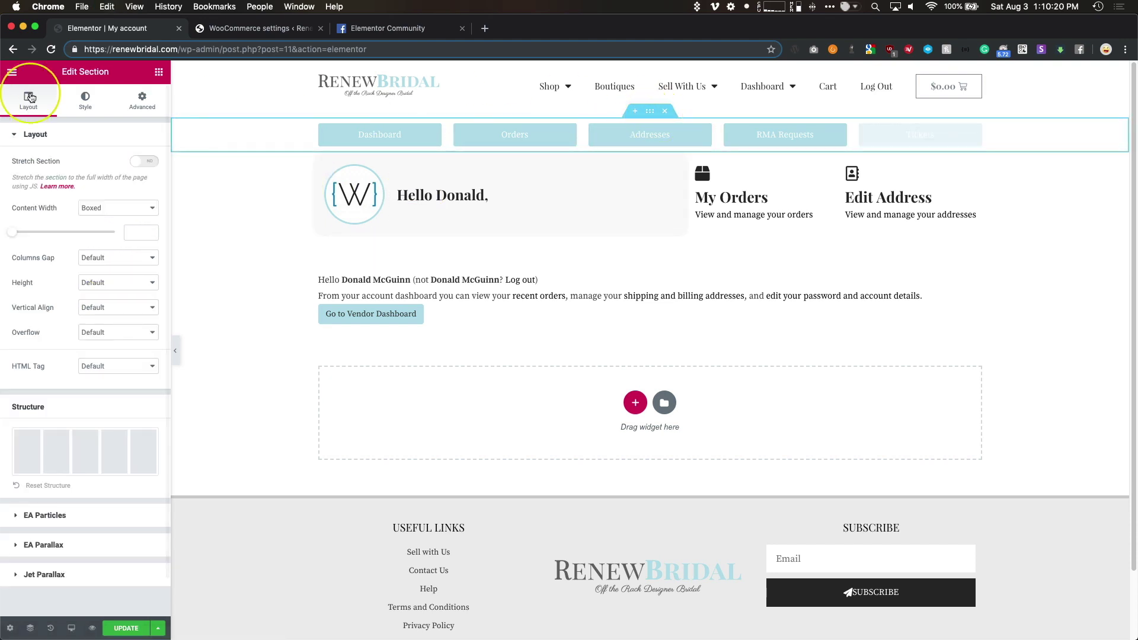
{"action": "left_click", "coordinate": [85, 100]}
{"action": "left_click", "coordinate": [99, 190]}
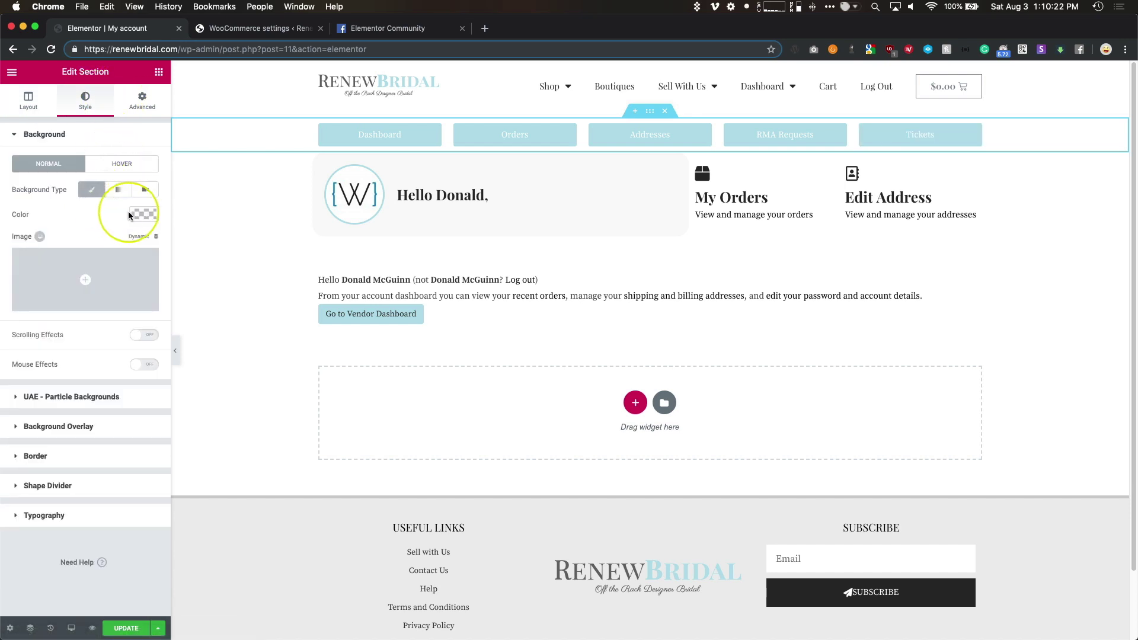
{"action": "left_click", "coordinate": [145, 213]}
{"action": "left_click", "coordinate": [13, 355]}
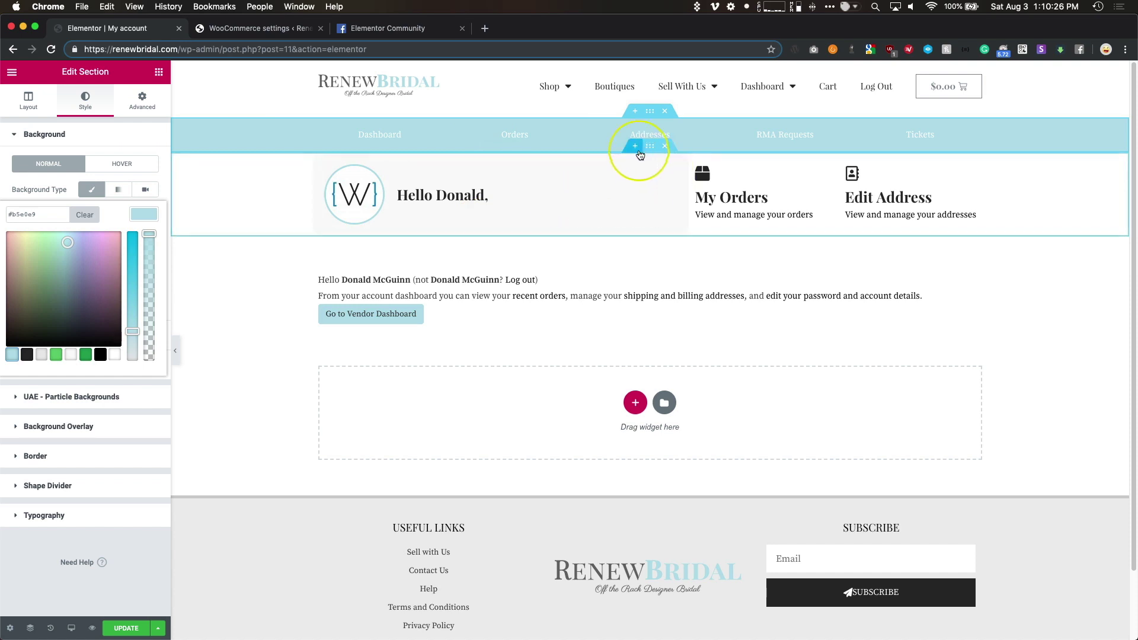
Step: Set 50px margins on the section holding the greeting card
{"action": "left_click", "coordinate": [650, 146]}
{"action": "left_click", "coordinate": [142, 101]}
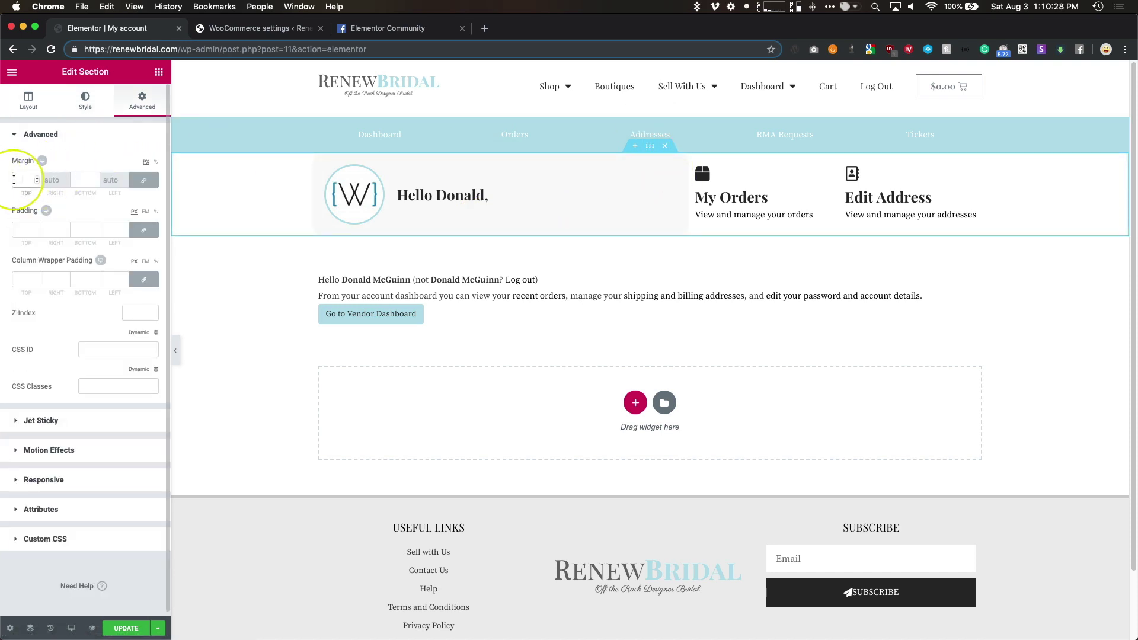
{"action": "type", "text": "50"}
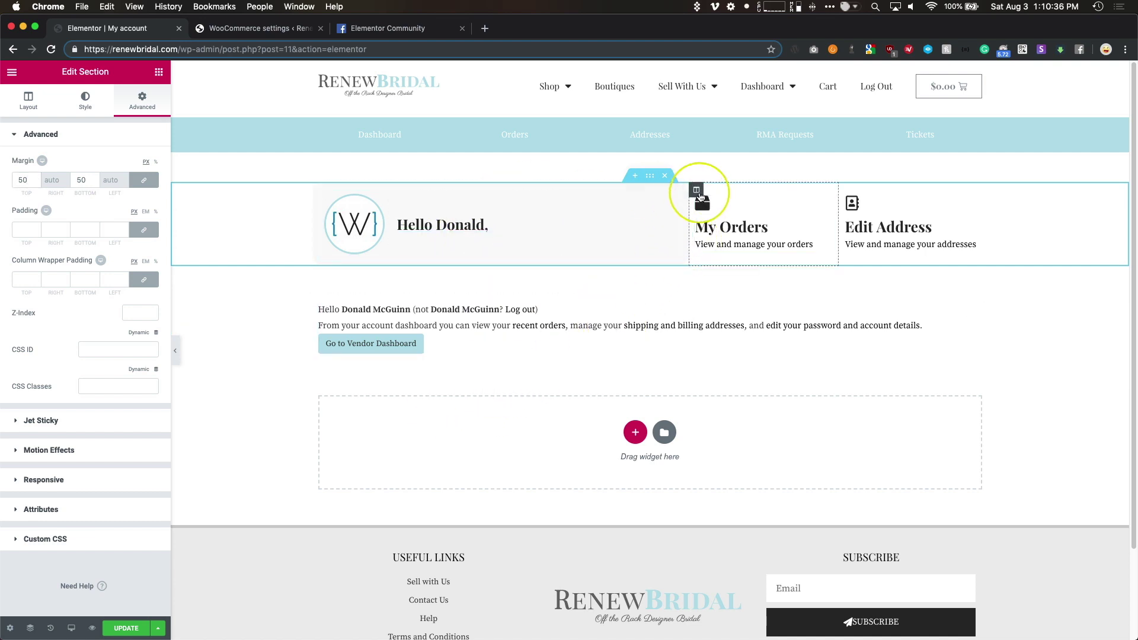
Step: Add a new empty column and move it between the greeting card and My Orders box
{"action": "right_click", "coordinate": [699, 193]}
{"action": "left_click", "coordinate": [723, 239]}
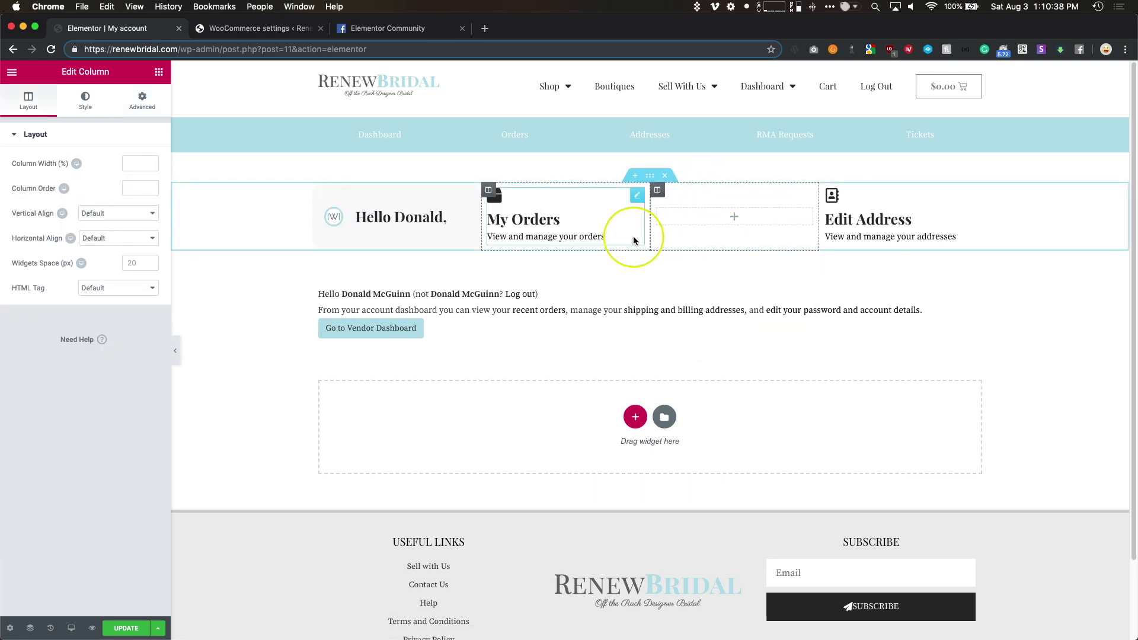
{"action": "left_click_drag", "start_coordinate": [652, 179], "coordinate": [391, 233]}
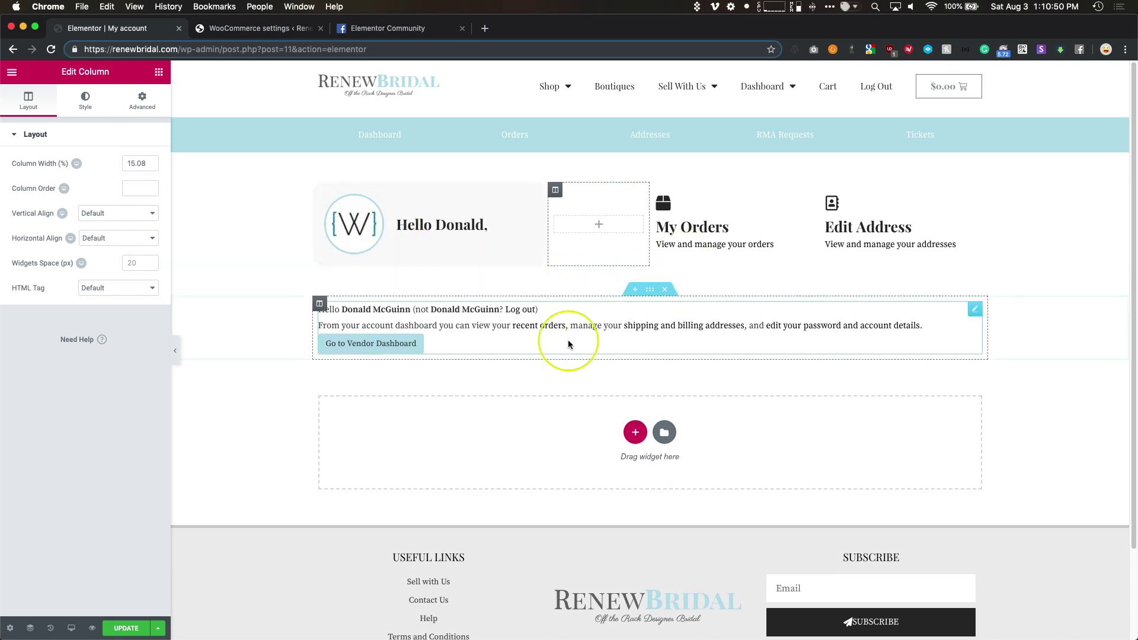
{"action": "left_click", "coordinate": [475, 326]}
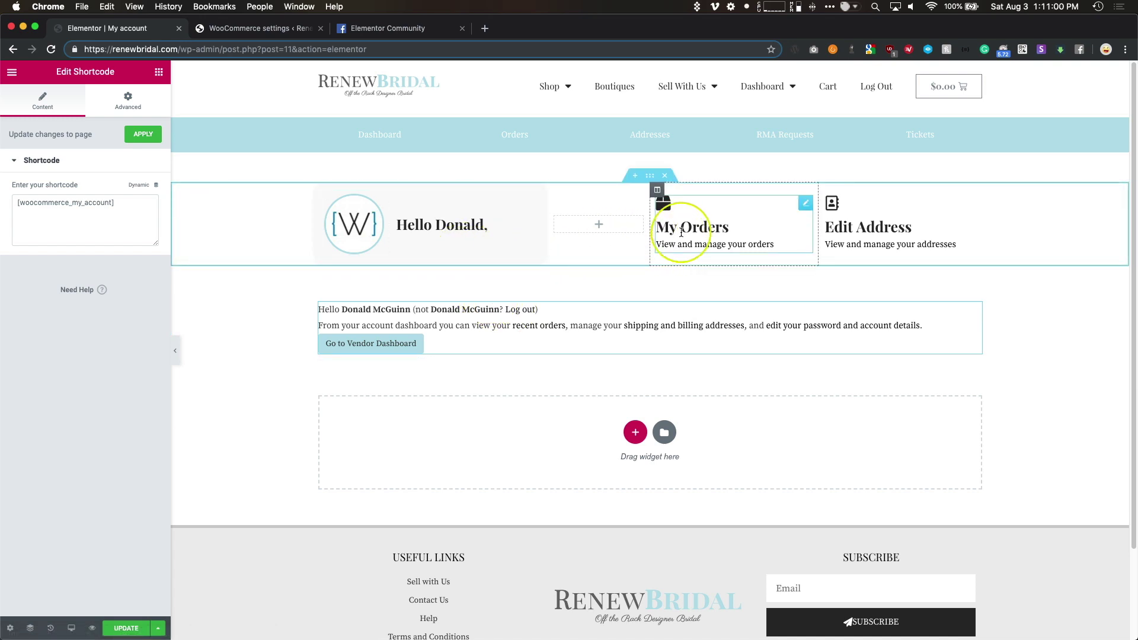
{"action": "left_click", "coordinate": [263, 29]}
{"action": "left_click_drag", "start_coordinate": [300, 287], "coordinate": [246, 286]}
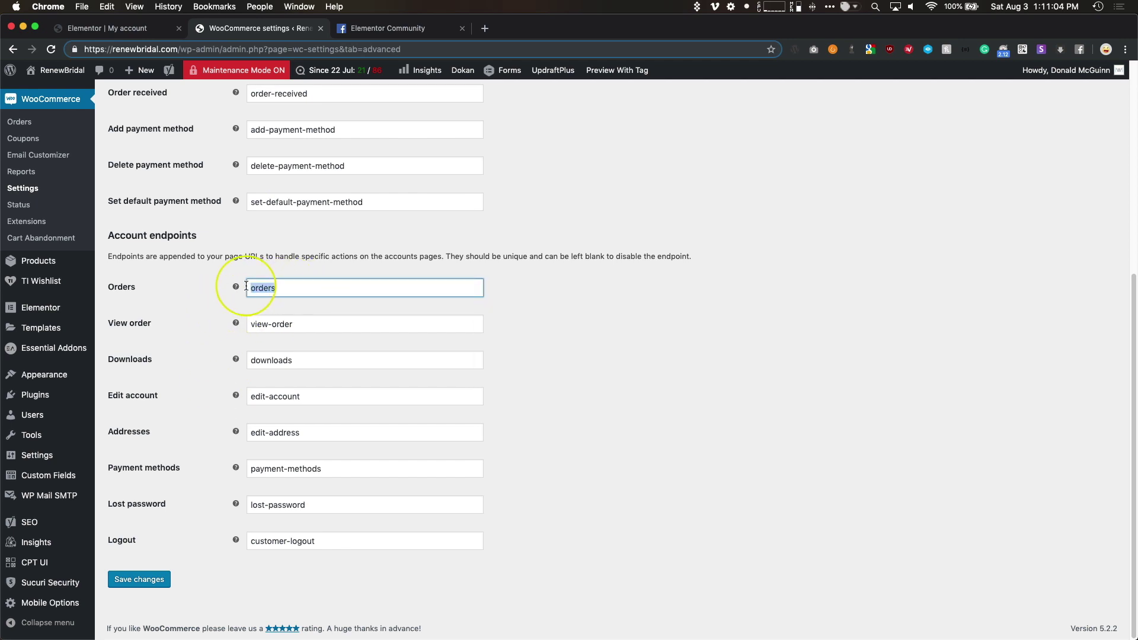
{"action": "triple_click", "coordinate": [333, 537]}
{"action": "left_click", "coordinate": [278, 287]}
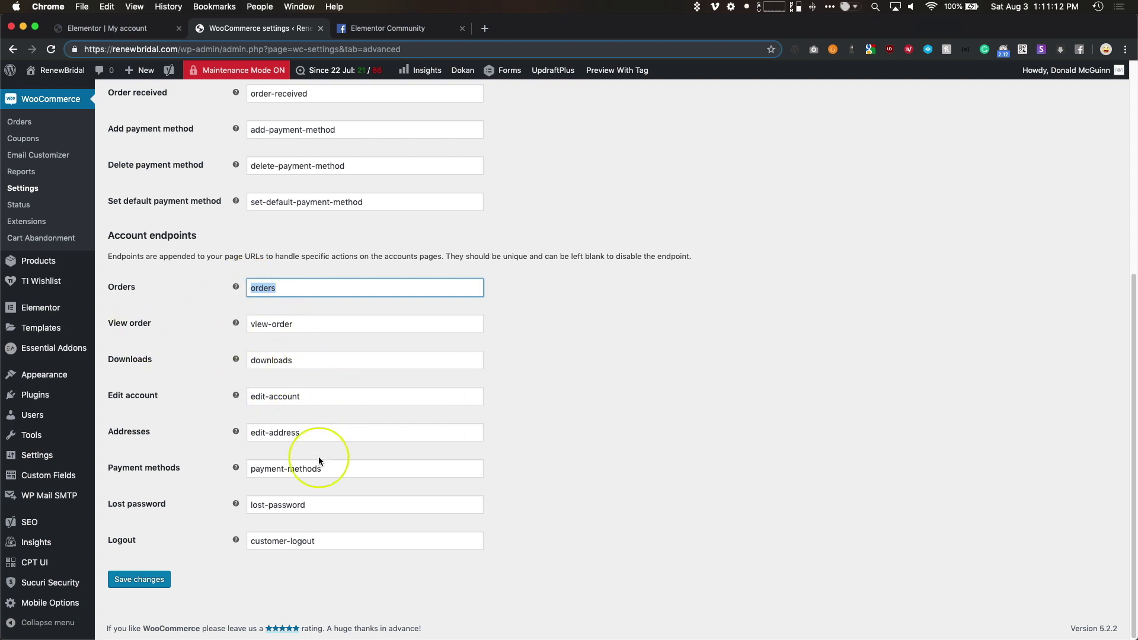
{"action": "left_click", "coordinate": [202, 370]}
{"action": "left_click_drag", "start_coordinate": [288, 288], "coordinate": [251, 287]}
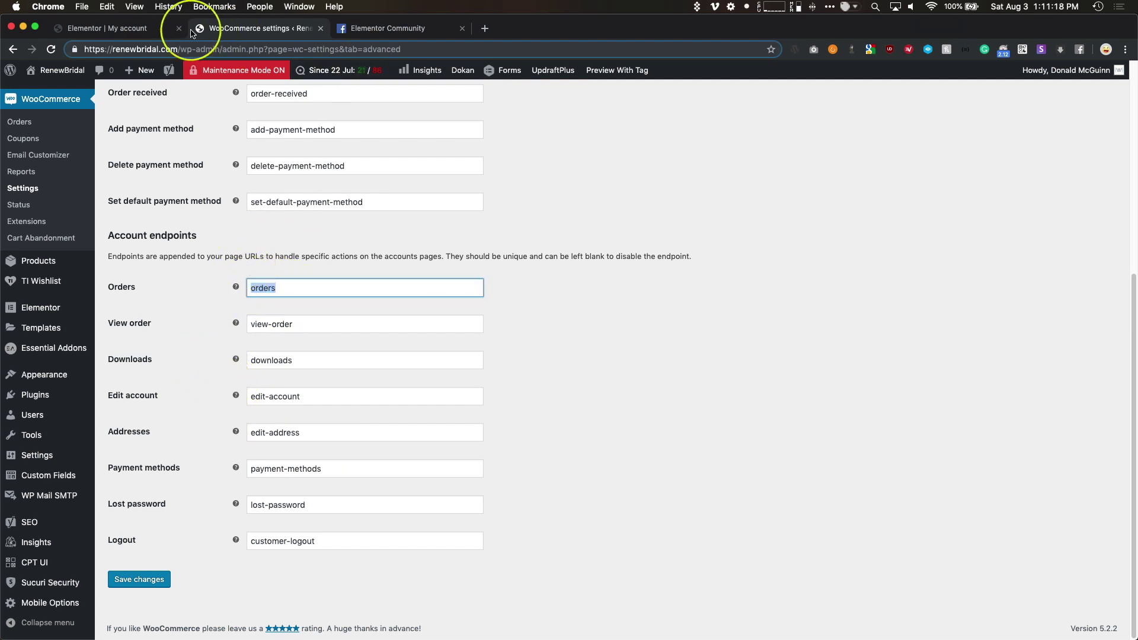
{"action": "left_click", "coordinate": [154, 30]}
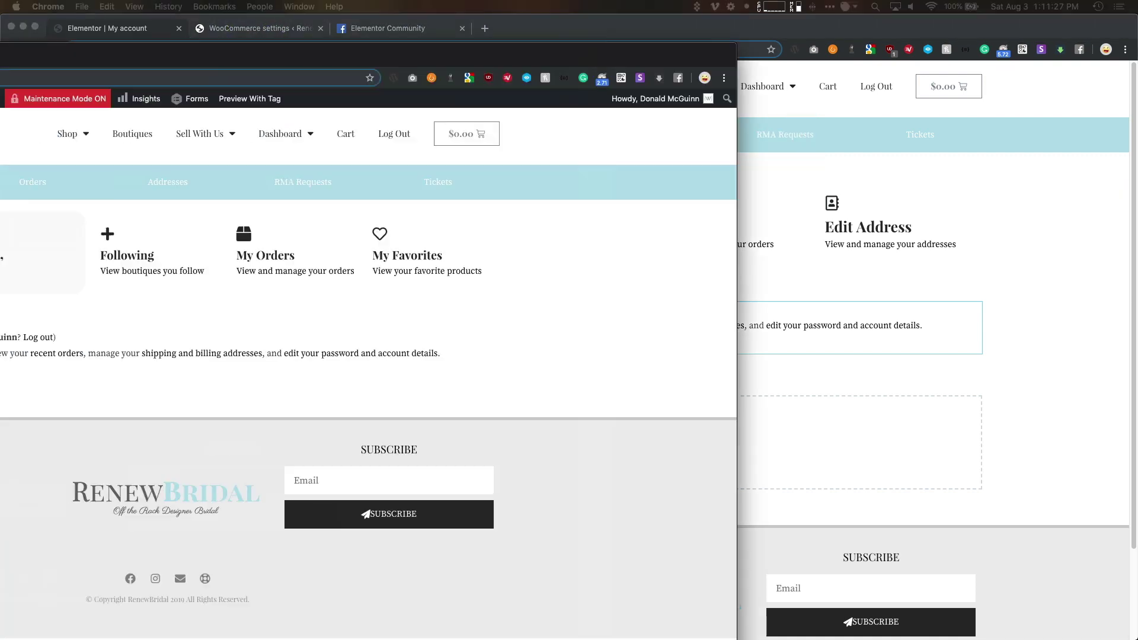
{"action": "left_click", "coordinate": [249, 30]}
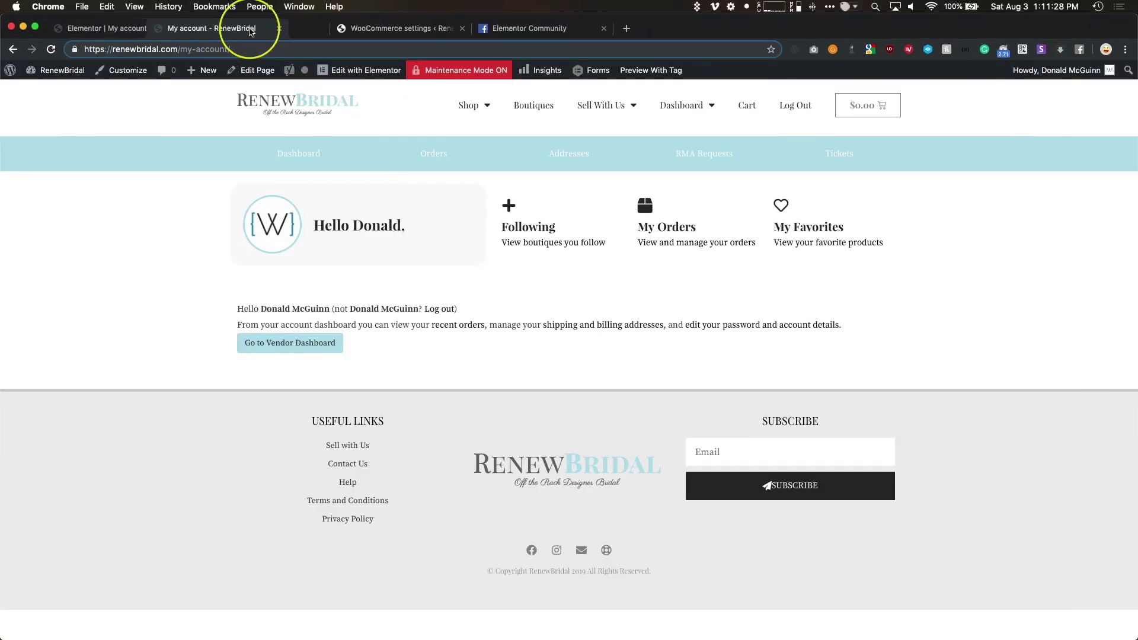
{"action": "left_click_drag", "start_coordinate": [214, 54], "coordinate": [181, 54]}
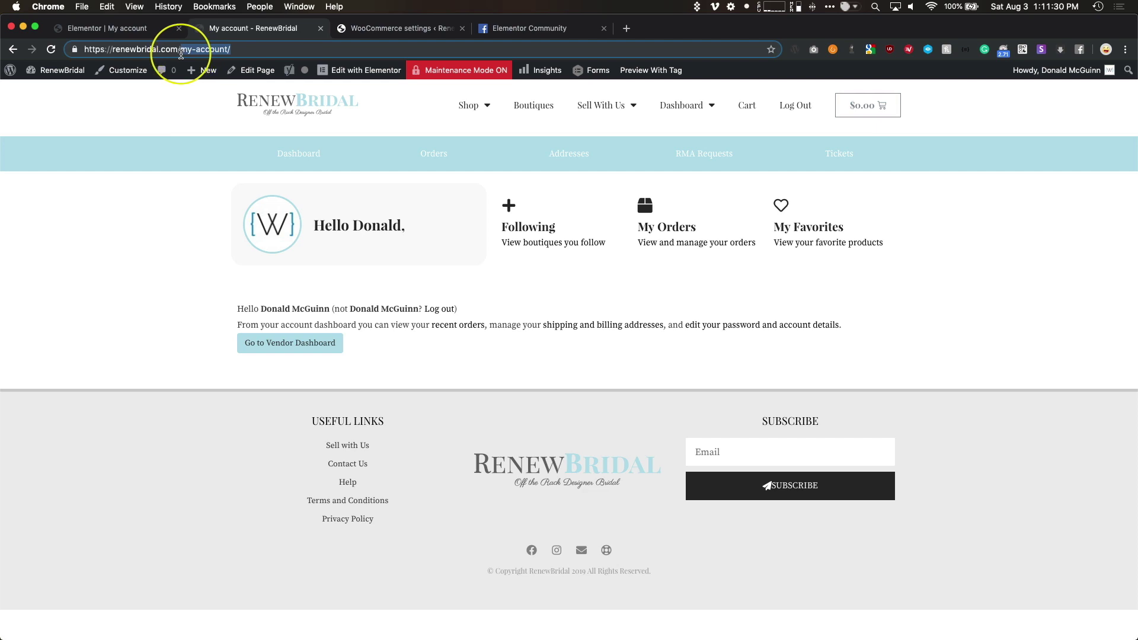
{"action": "left_click", "coordinate": [156, 204]}
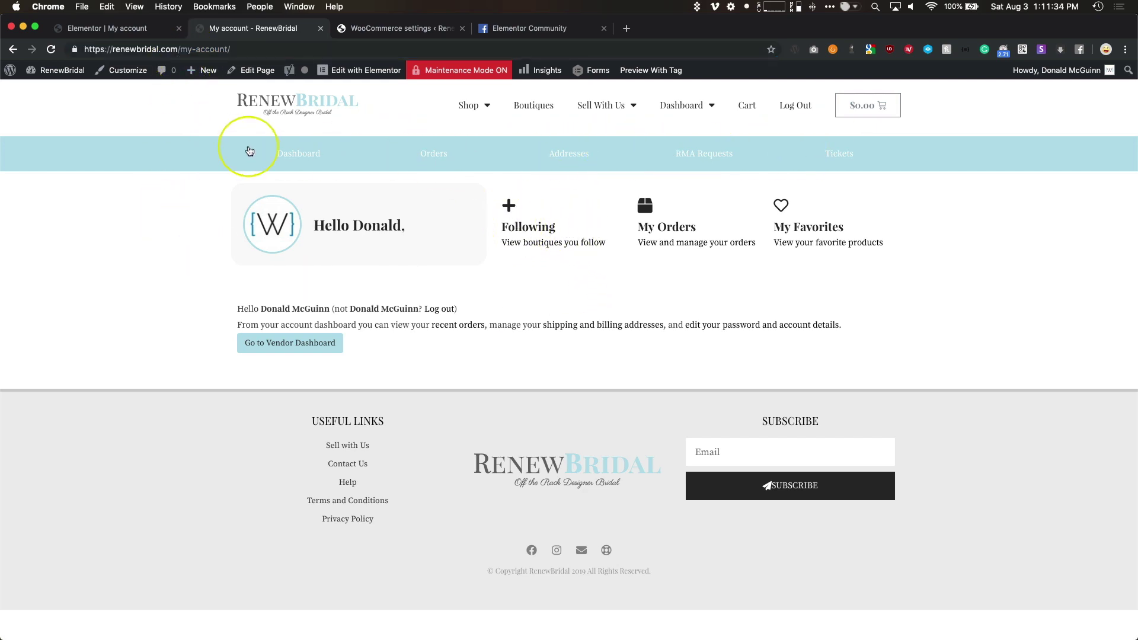
{"action": "left_click", "coordinate": [262, 49]}
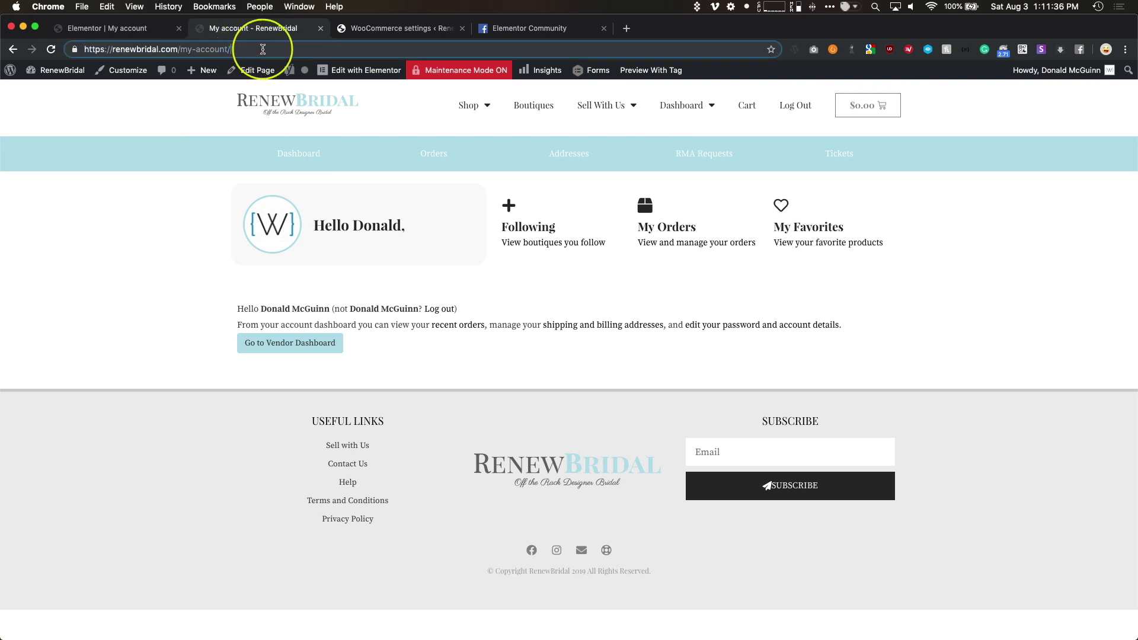
{"action": "type", "text": "orders"}
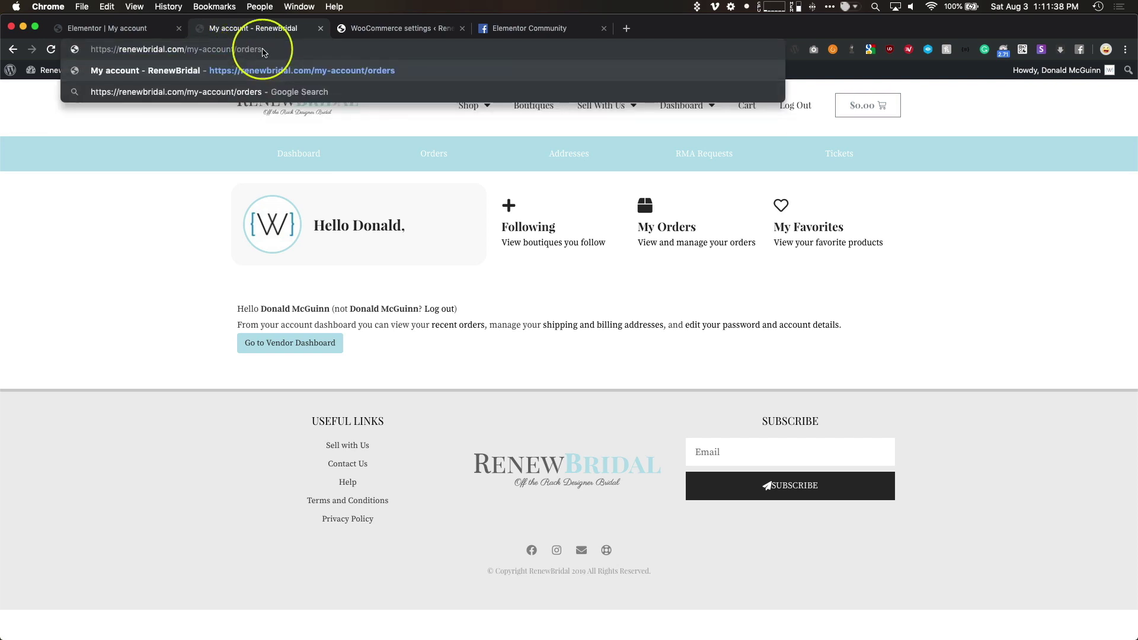
{"action": "key", "text": "Escape"}
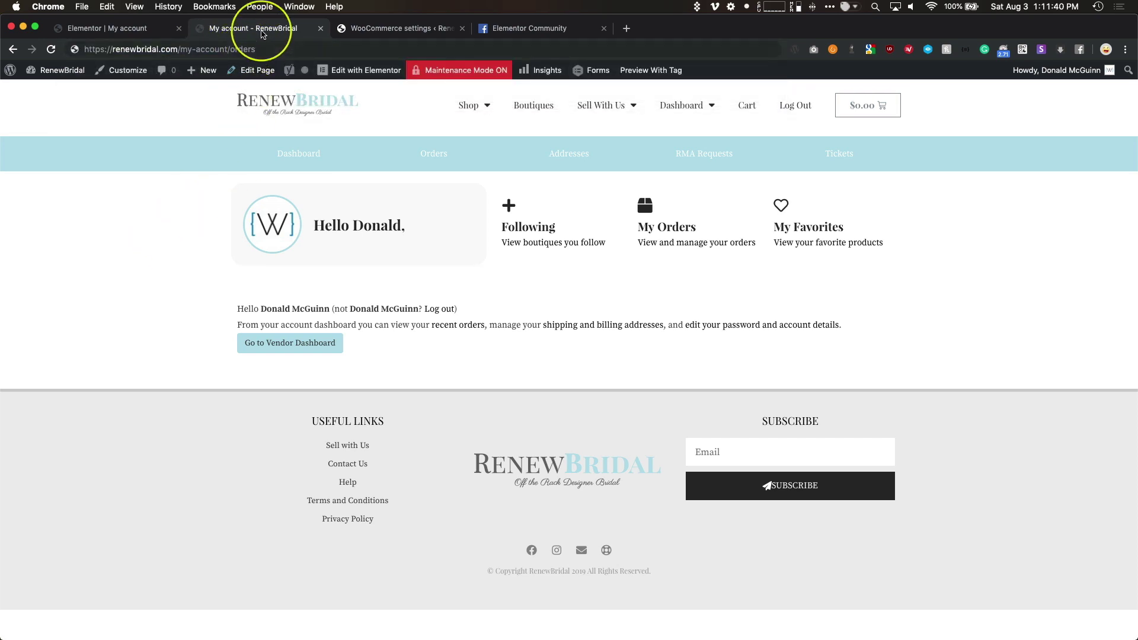
{"action": "key", "text": "super+w"}
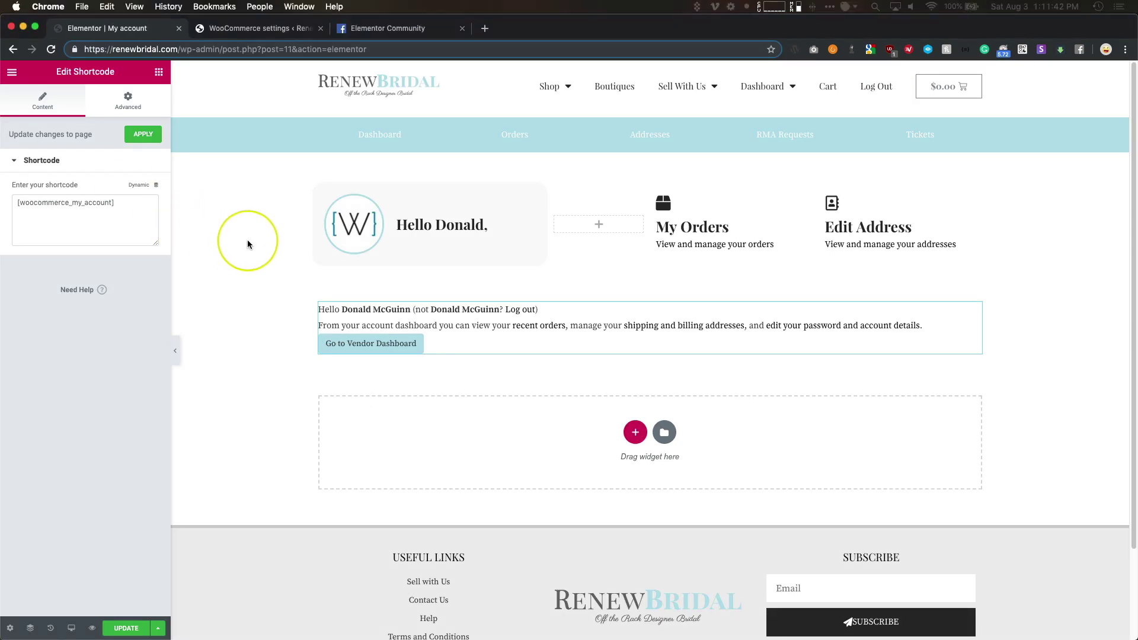
{"action": "left_click", "coordinate": [686, 228]}
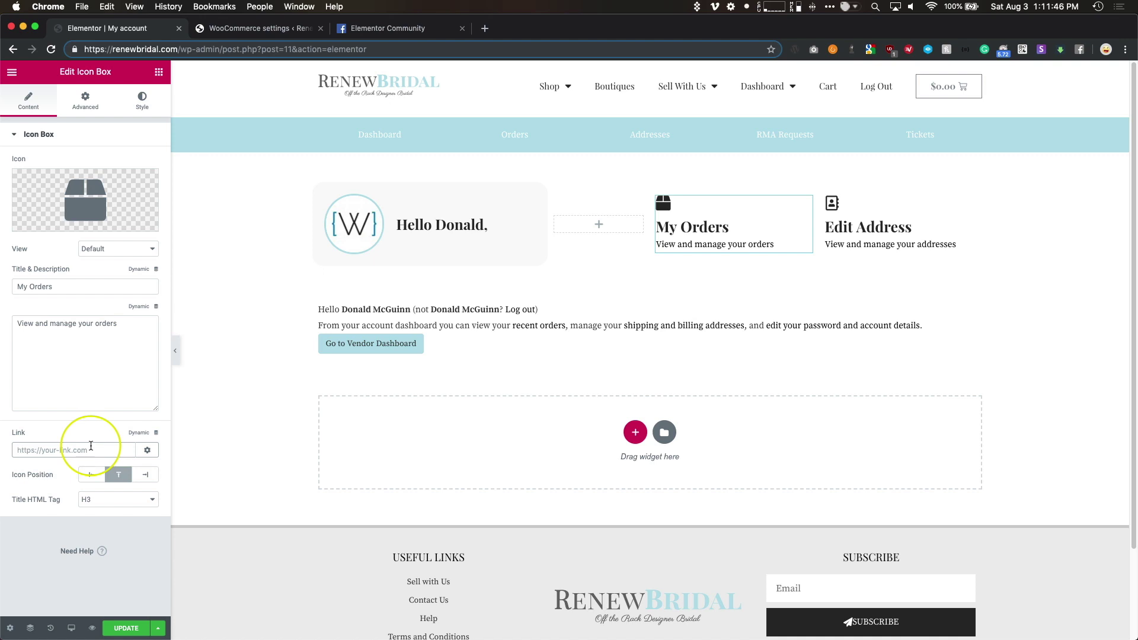
{"action": "left_click", "coordinate": [90, 446]}
{"action": "type", "text": "my"}
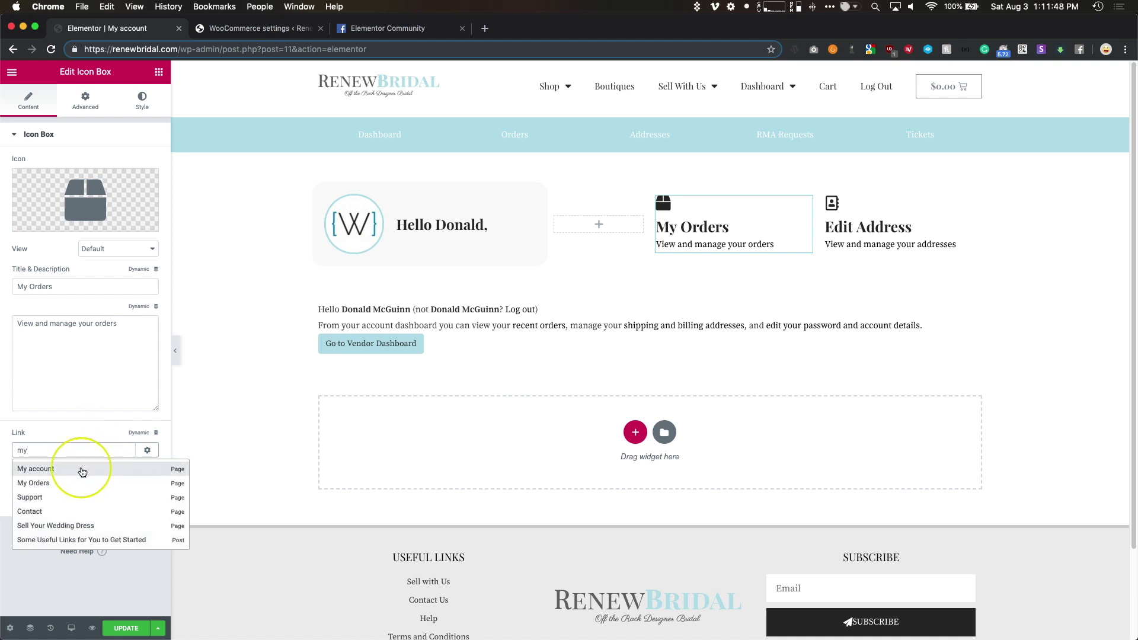
{"action": "left_click", "coordinate": [83, 468]}
{"action": "left_click_drag", "start_coordinate": [84, 450], "coordinate": [149, 452]}
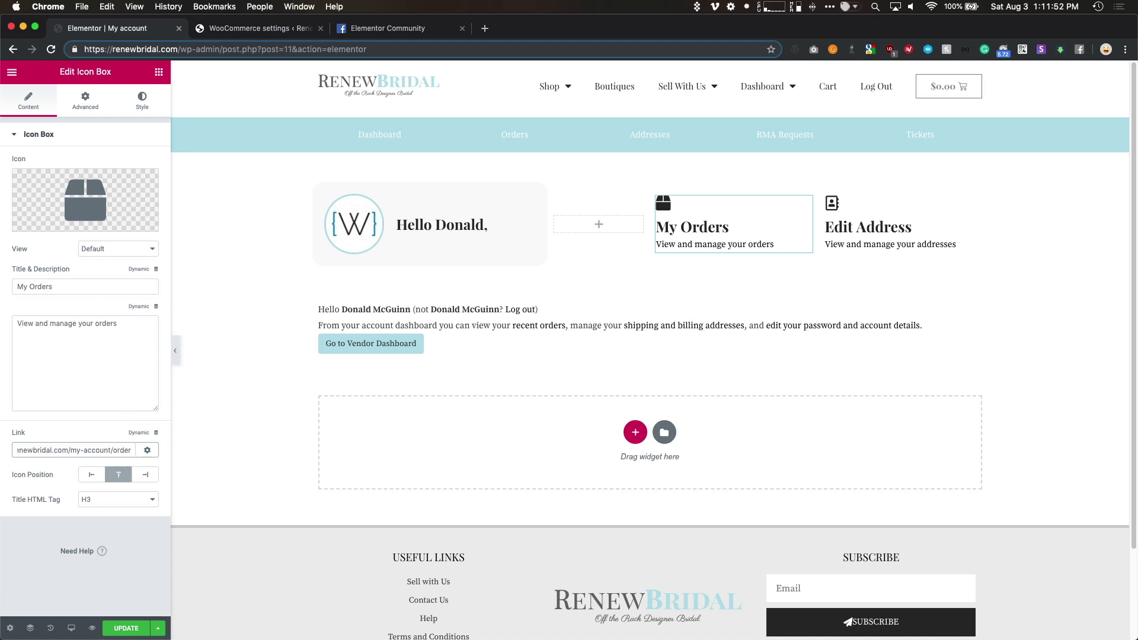
{"action": "left_click", "coordinate": [119, 425]}
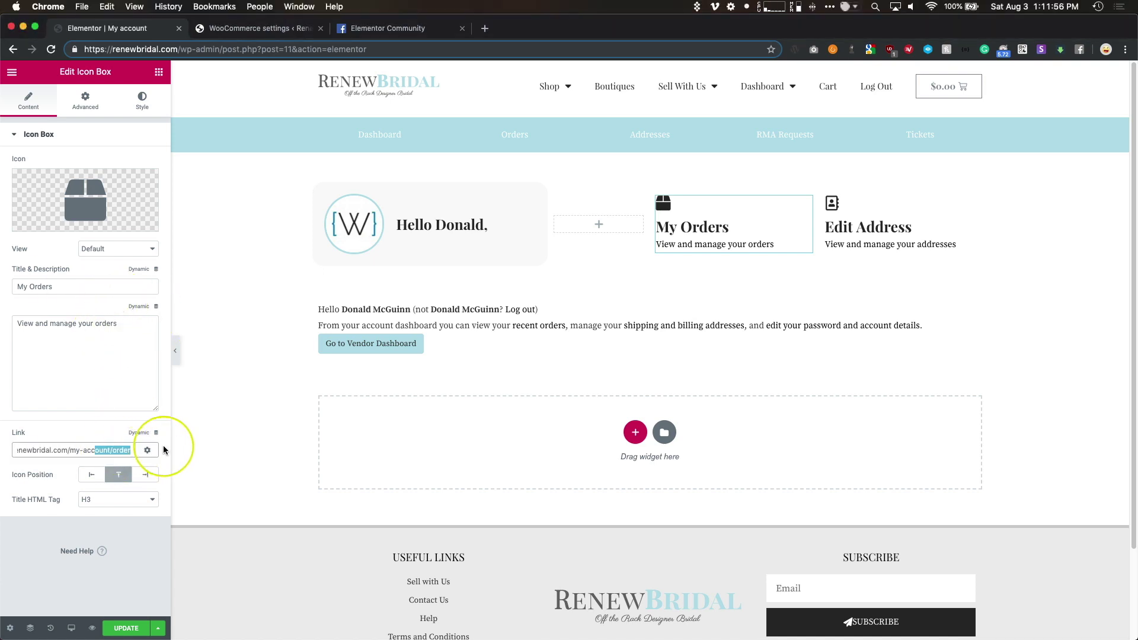
{"action": "key", "text": "End"}
{"action": "key", "text": "super+a"}
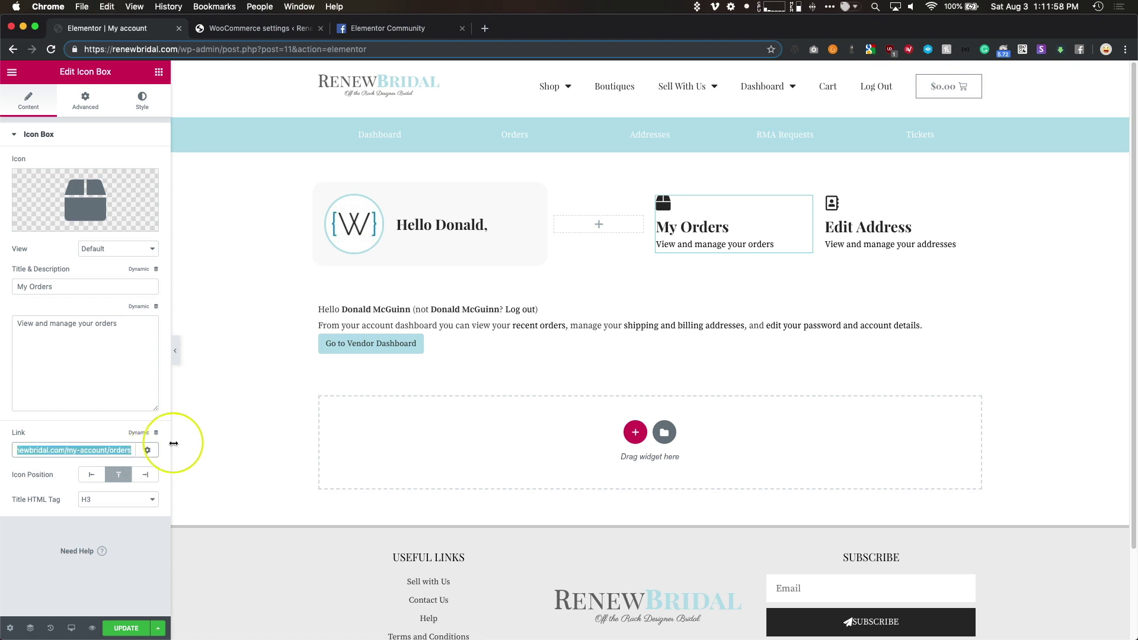
{"action": "left_click", "coordinate": [852, 230]}
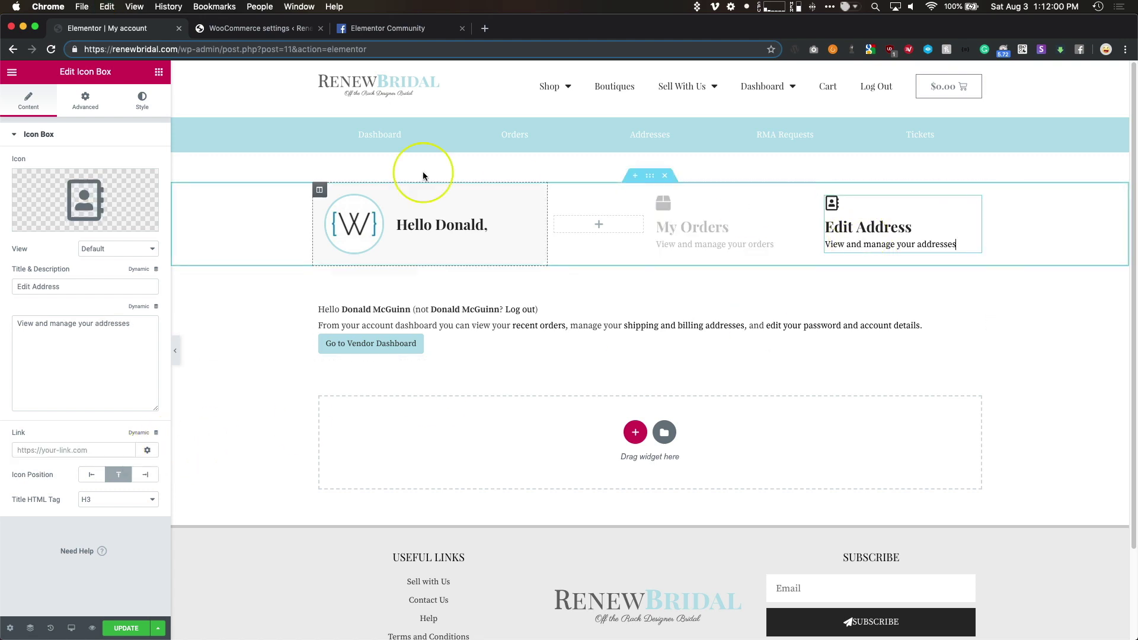
Step: Copy the edit-address endpoint name from WooCommerce's Advanced account endpoint settings
{"action": "left_click", "coordinate": [284, 28]}
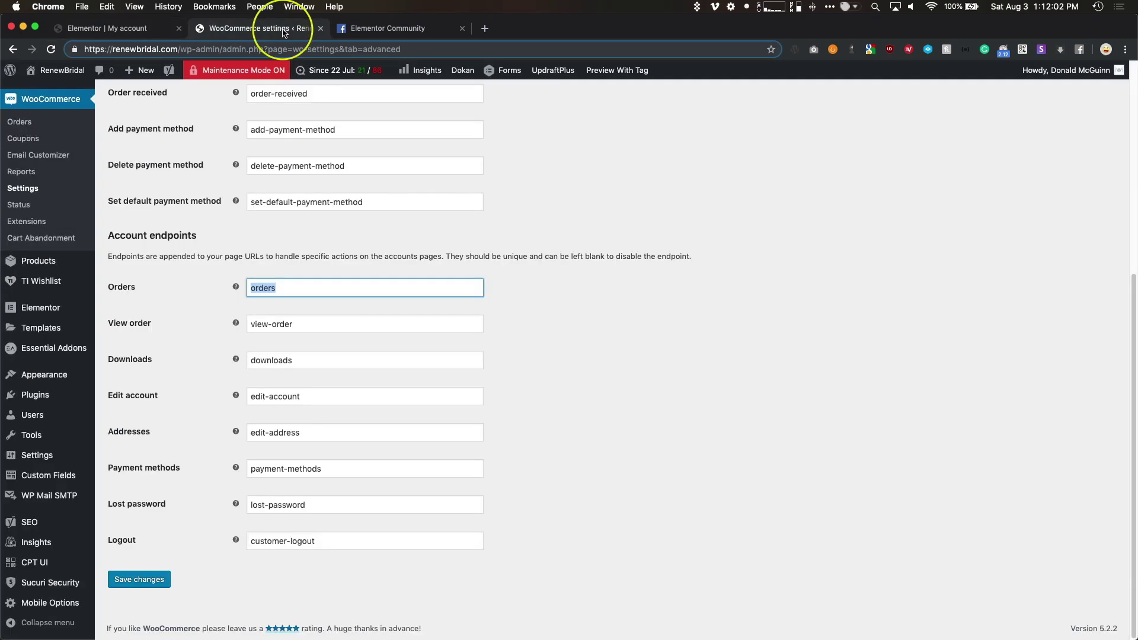
{"action": "left_click_drag", "start_coordinate": [308, 437], "coordinate": [224, 433]}
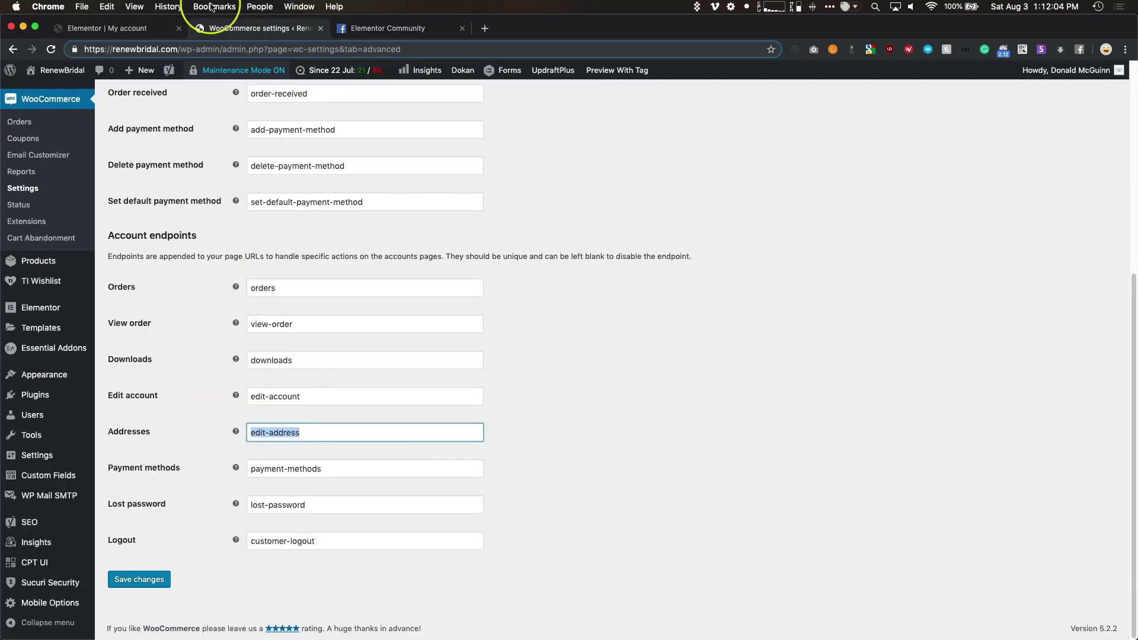
{"action": "left_click", "coordinate": [155, 27]}
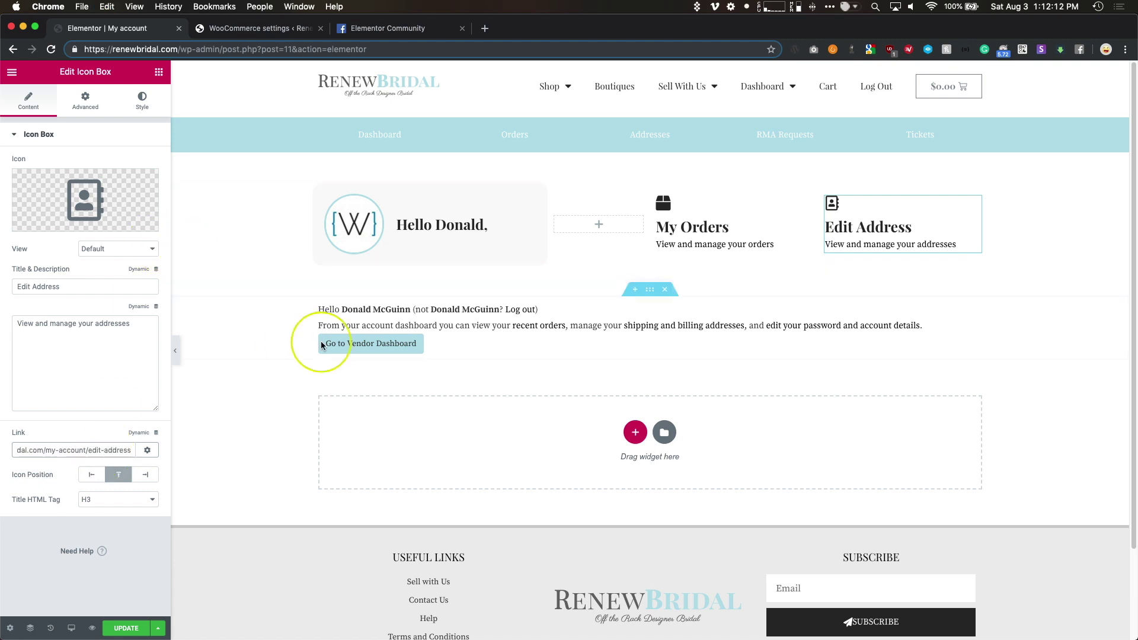
Step: Link the Dashboard button to the My Account page and Orders to the orders URL
{"action": "left_click", "coordinate": [401, 135]}
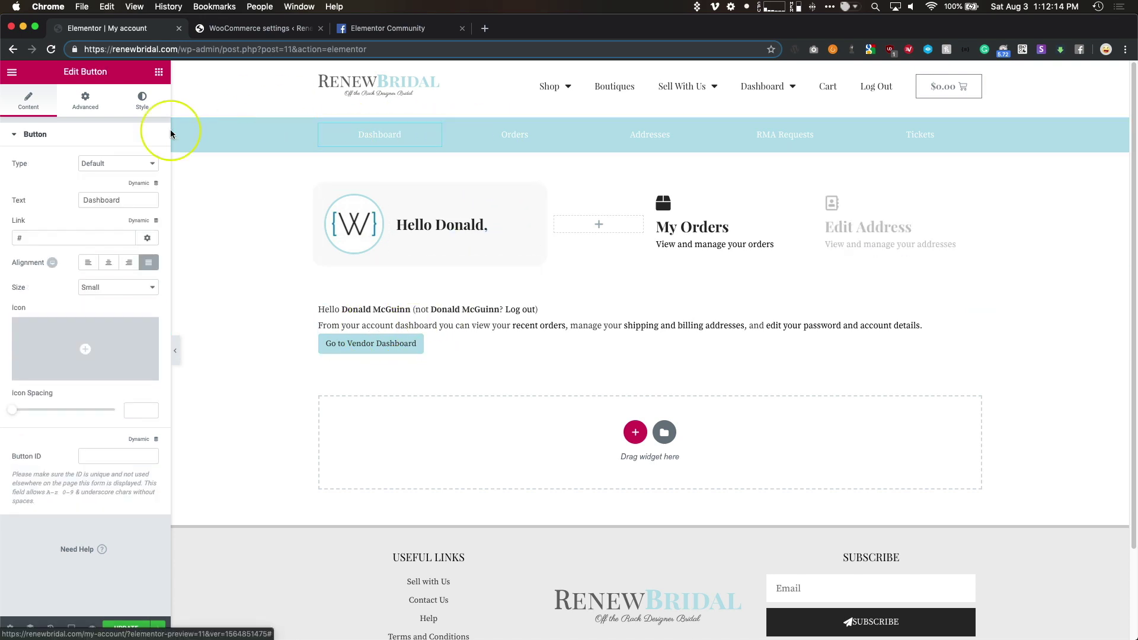
{"action": "left_click", "coordinate": [91, 238]}
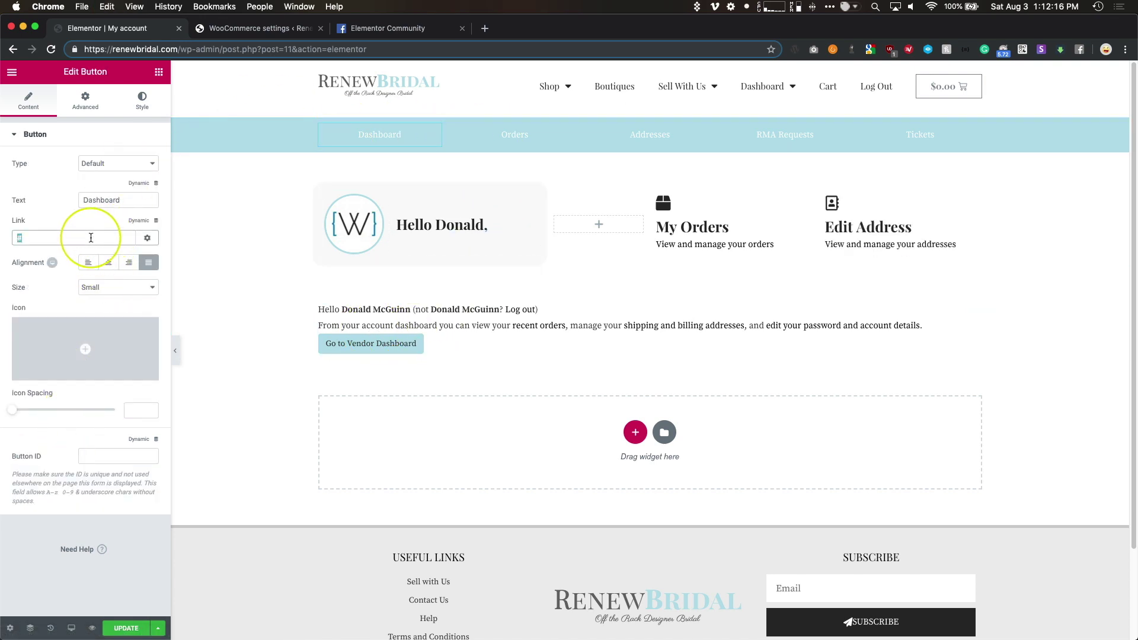
{"action": "type", "text": "my"}
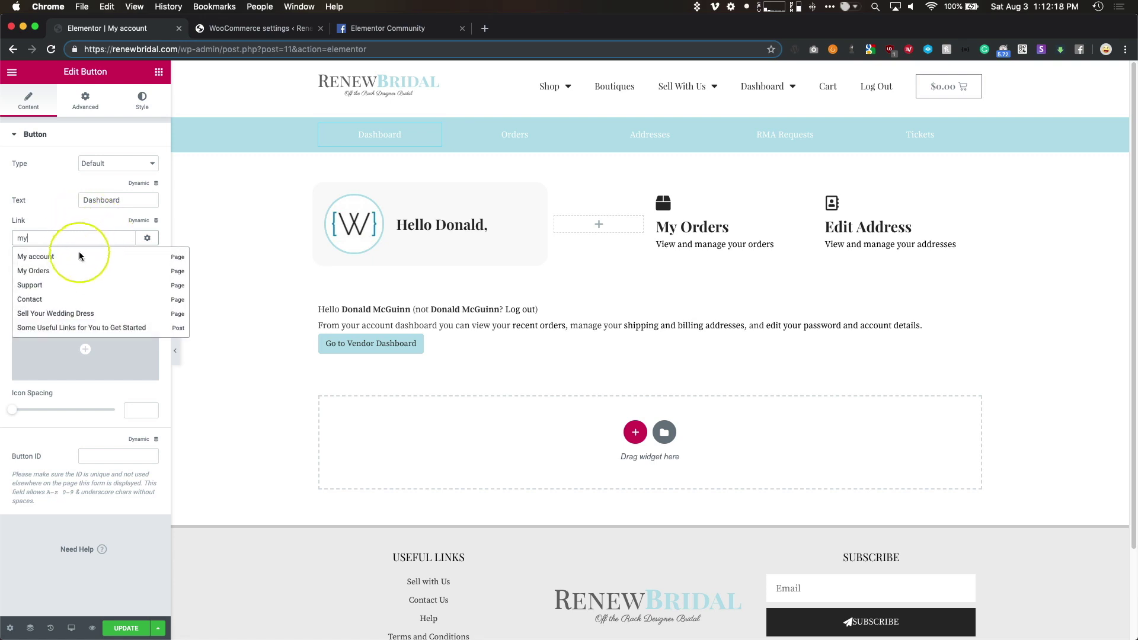
{"action": "left_click", "coordinate": [79, 251]}
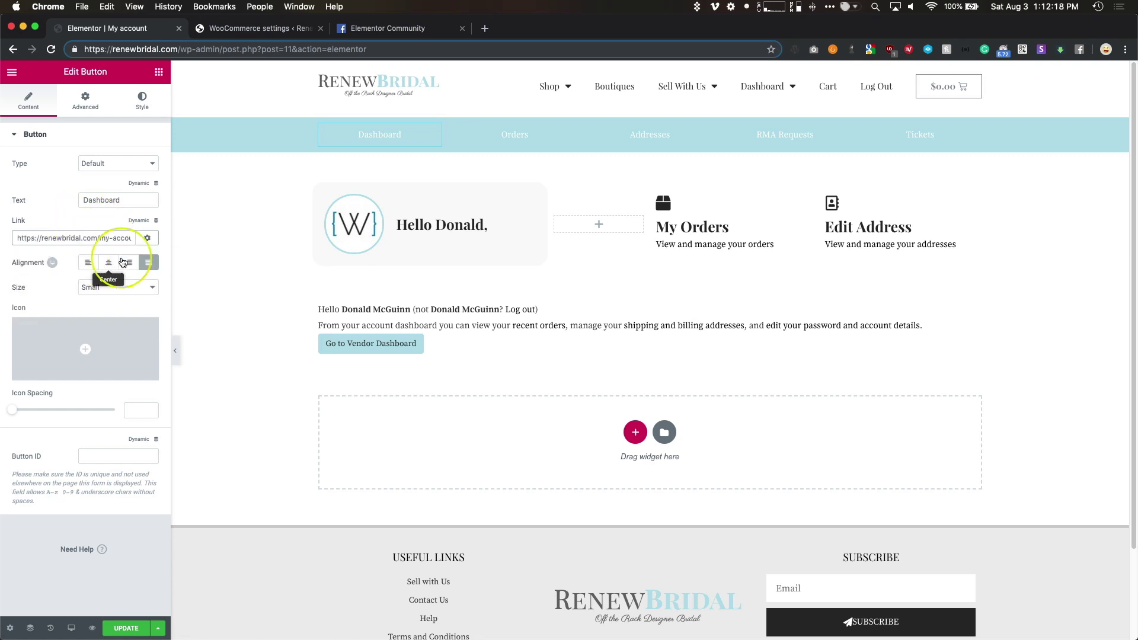
{"action": "left_click", "coordinate": [521, 134]}
{"action": "key", "text": "super+v"}
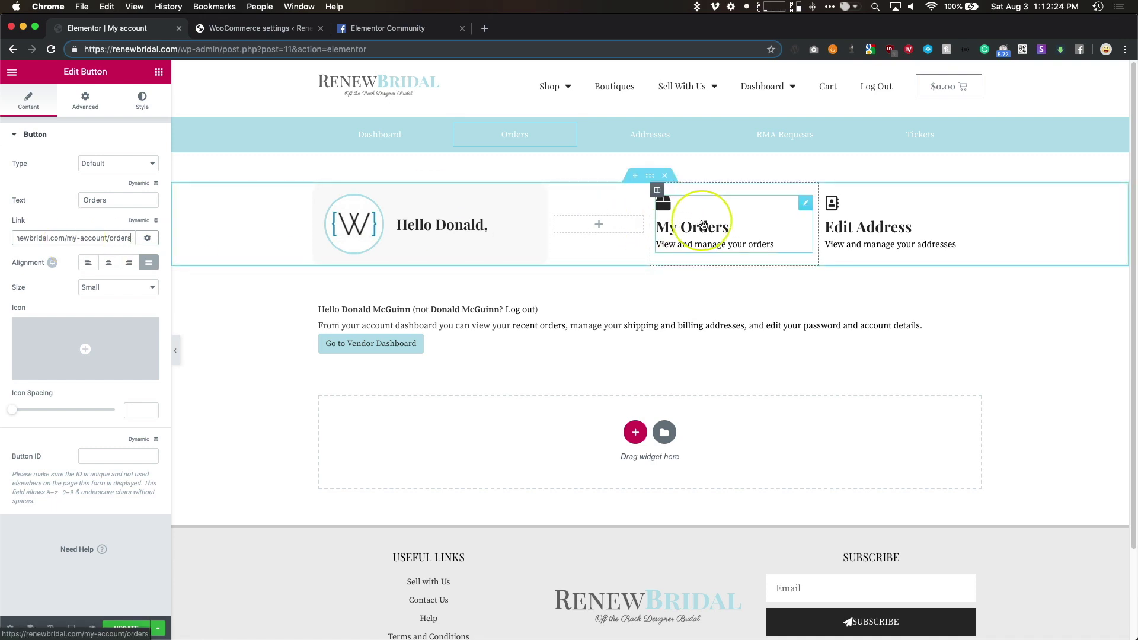
Step: Set the Addresses, RMA Requests and Tickets links, Tickets pointing to /my-account/support-tickets
{"action": "left_click", "coordinate": [651, 140]}
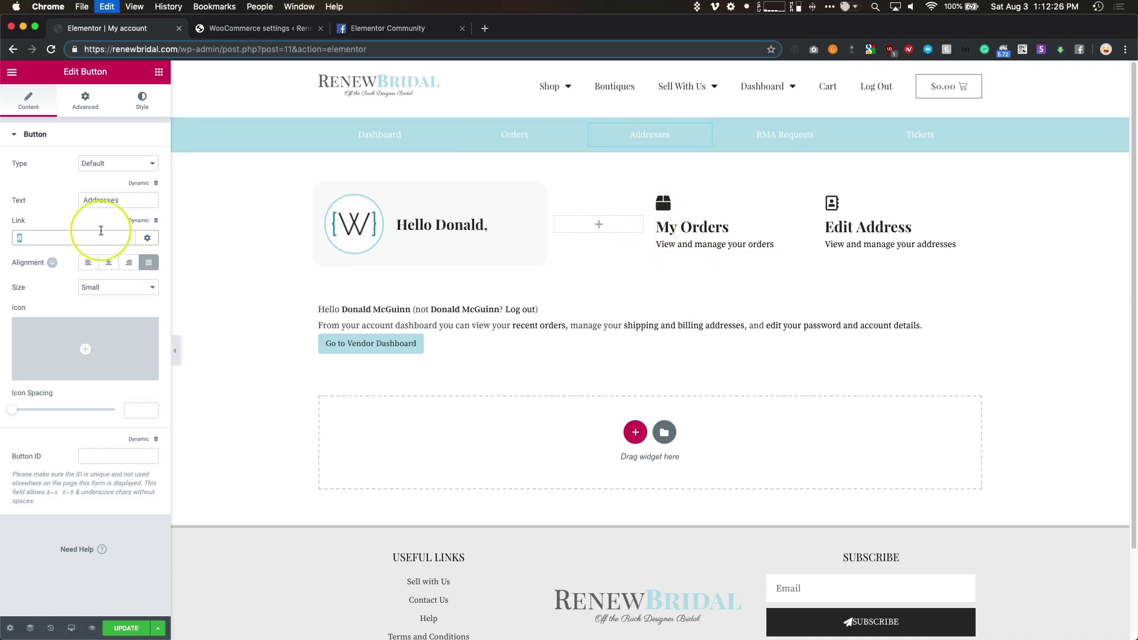
{"action": "left_click", "coordinate": [121, 237]}
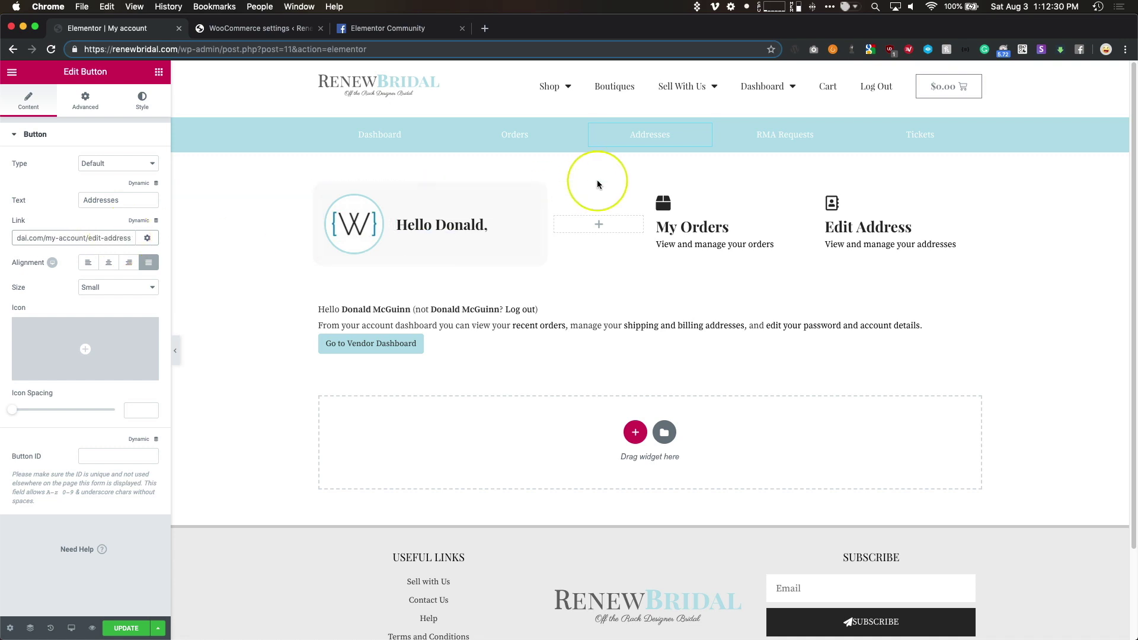
{"action": "left_click", "coordinate": [794, 137]}
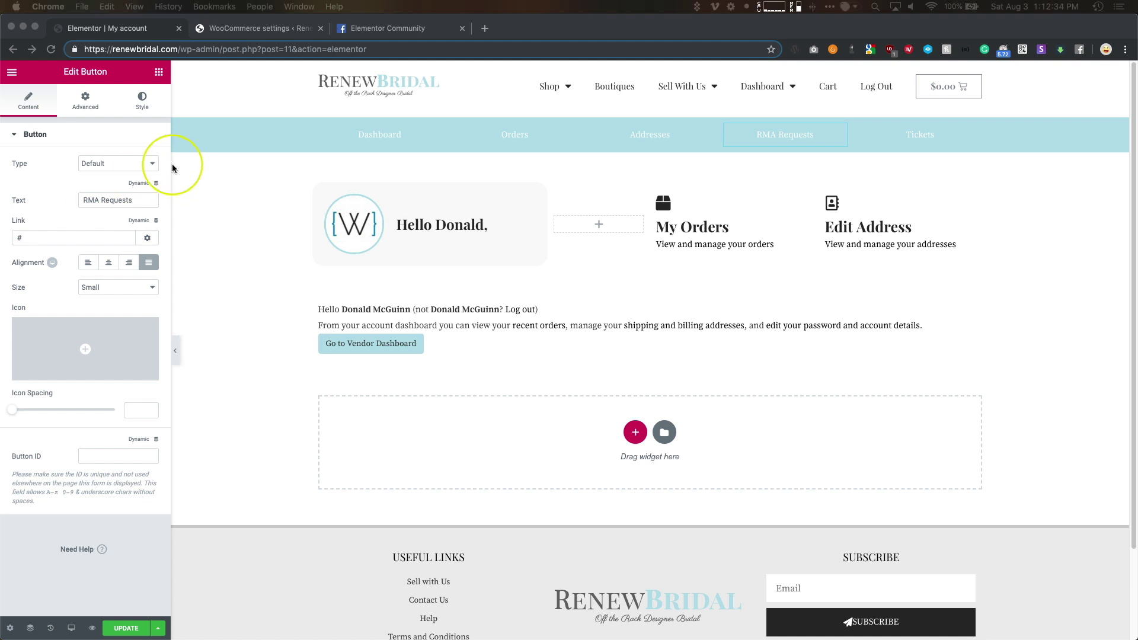
{"action": "left_click", "coordinate": [88, 240]}
{"action": "key", "text": "super+v"}
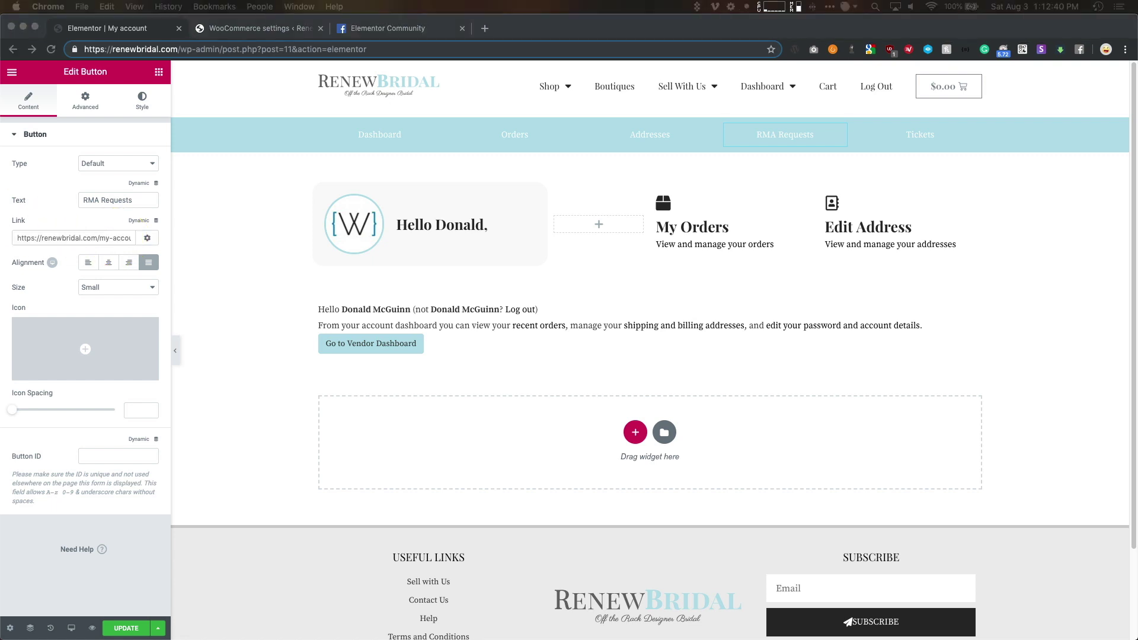
{"action": "left_click", "coordinate": [102, 239]}
{"action": "left_click_drag", "start_coordinate": [102, 239], "coordinate": [208, 241]}
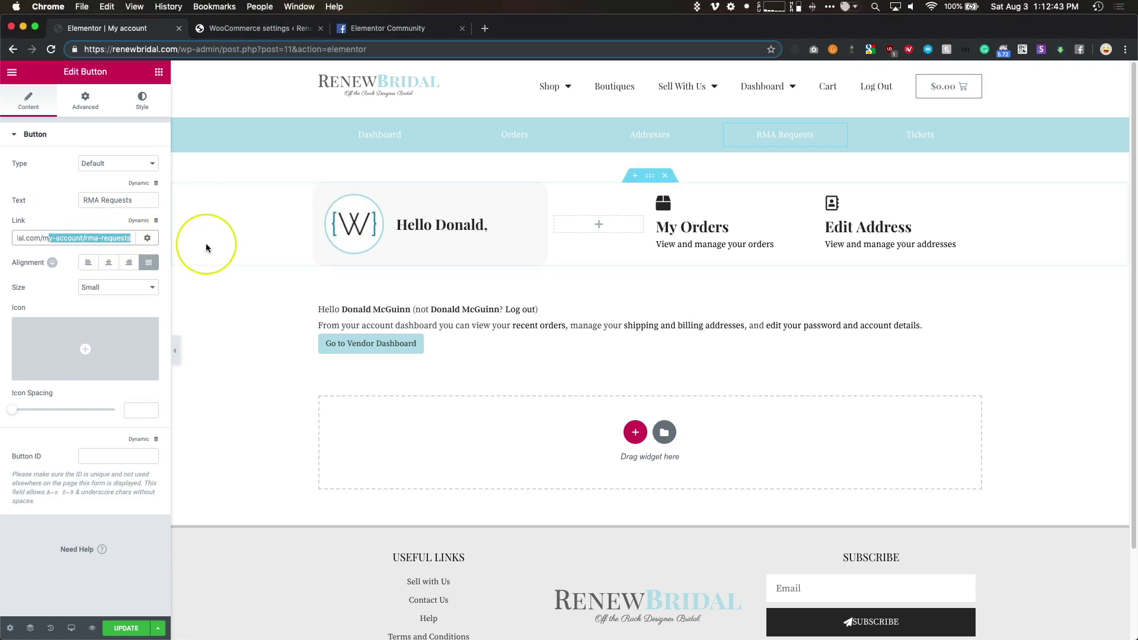
{"action": "left_click", "coordinate": [892, 137]}
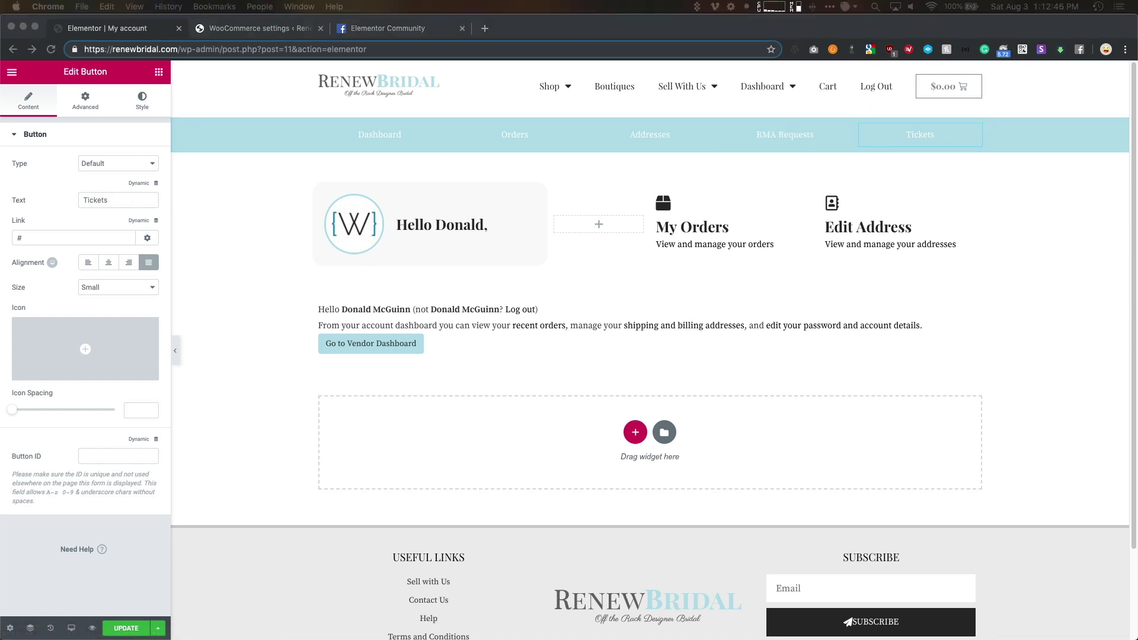
{"action": "left_click", "coordinate": [95, 237]}
{"action": "key", "text": "super+a"}
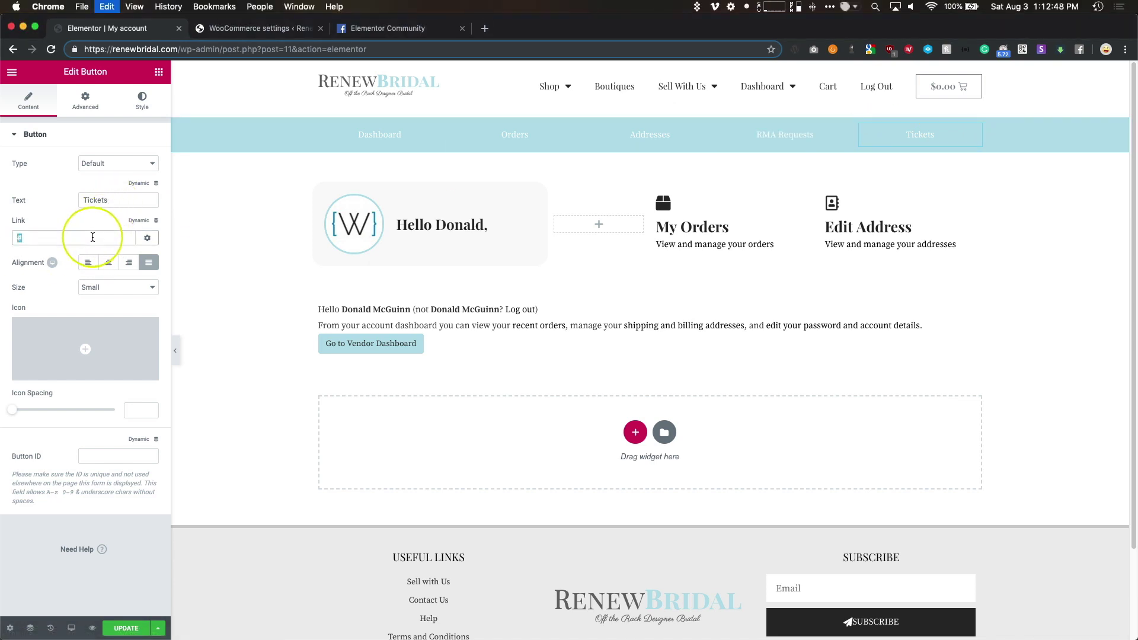
{"action": "key", "text": "super+v"}
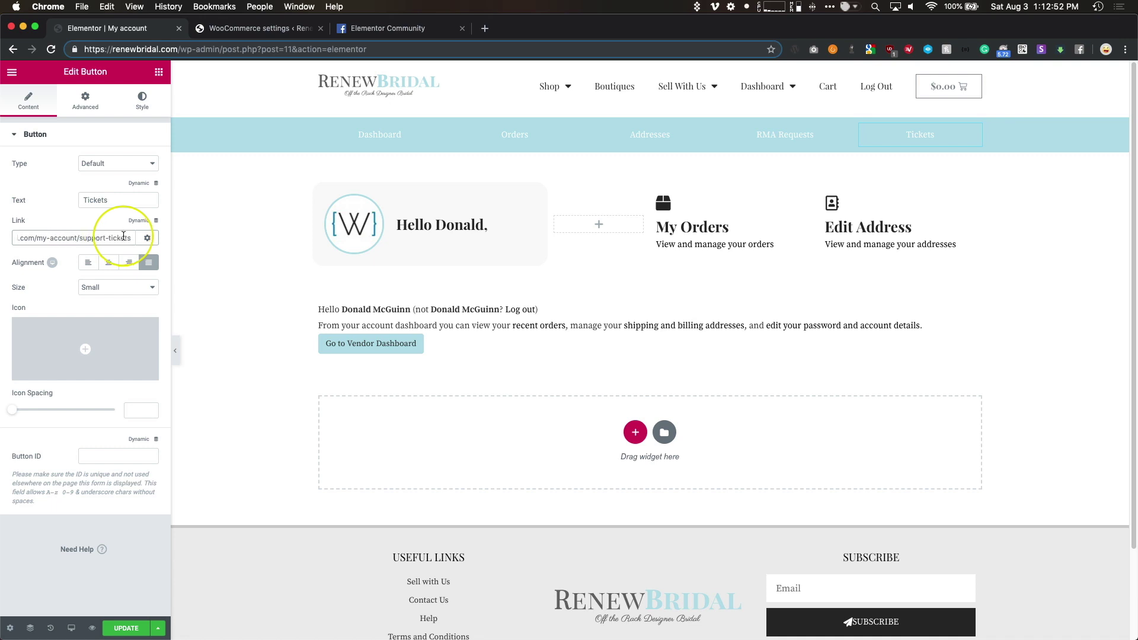
Step: Preview the layout, save the page with UPDATE, and view the live page
{"action": "left_click", "coordinate": [176, 352]}
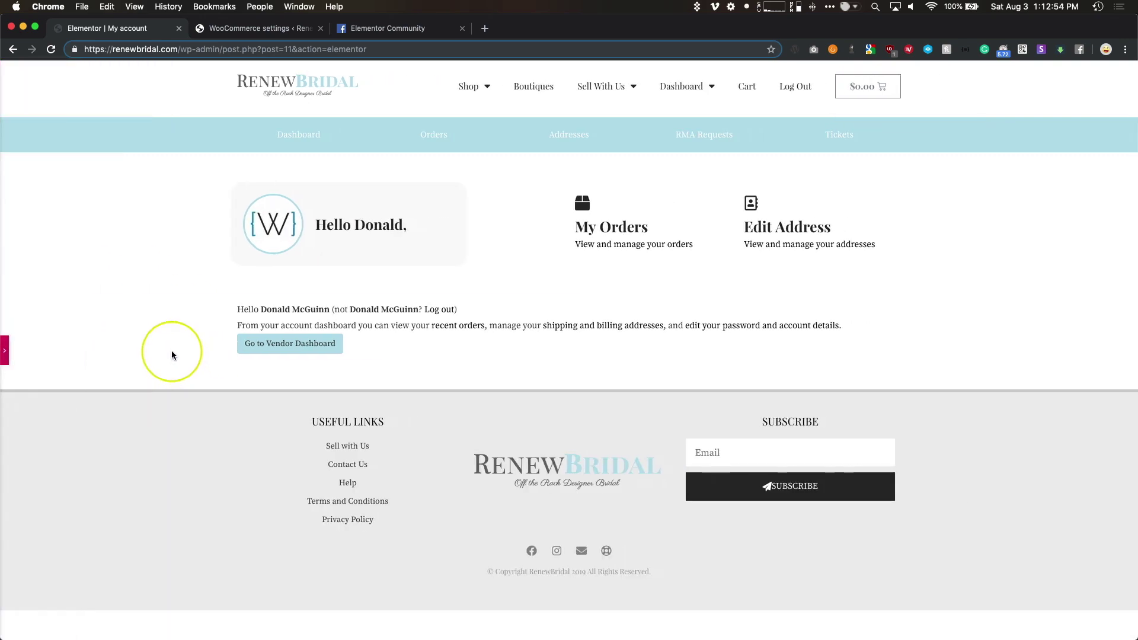
{"action": "left_click", "coordinate": [5, 352]}
{"action": "left_click", "coordinate": [123, 629]}
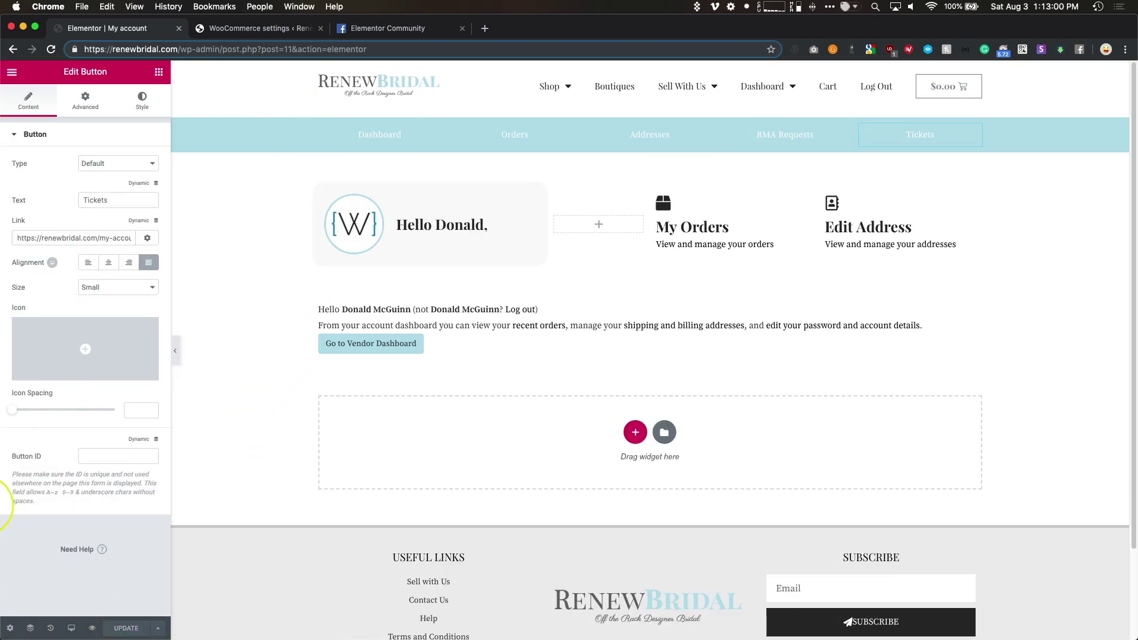
{"action": "left_click", "coordinate": [12, 72]}
{"action": "left_click", "coordinate": [60, 354]}
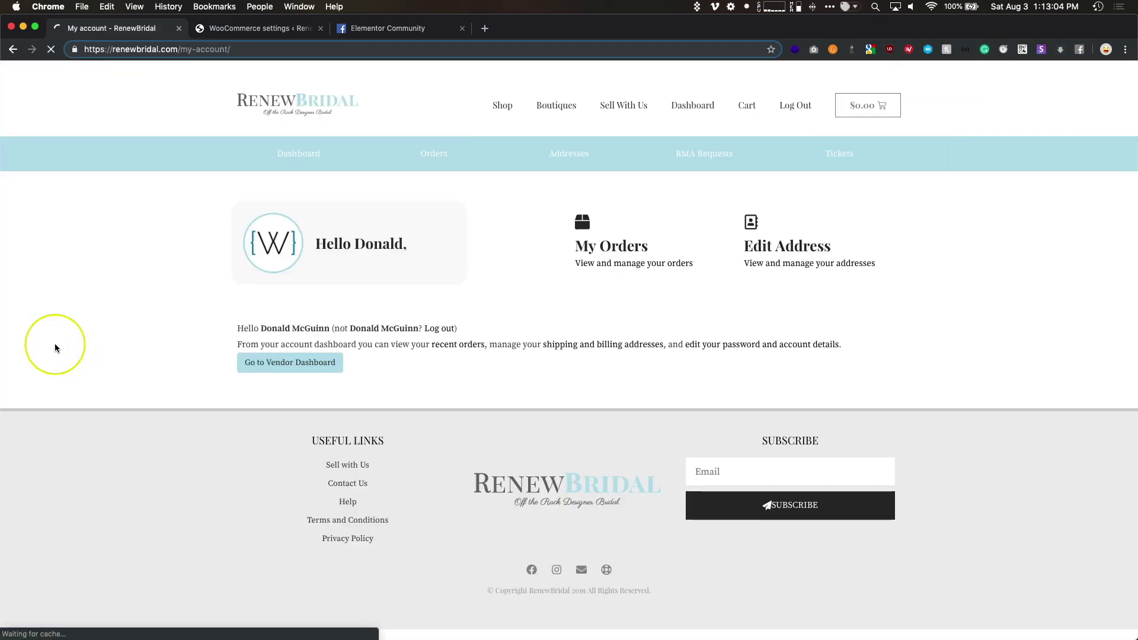
Step: Open the live My Account page and test the My Orders and Edit Address icon box links
{"action": "left_click", "coordinate": [310, 107]}
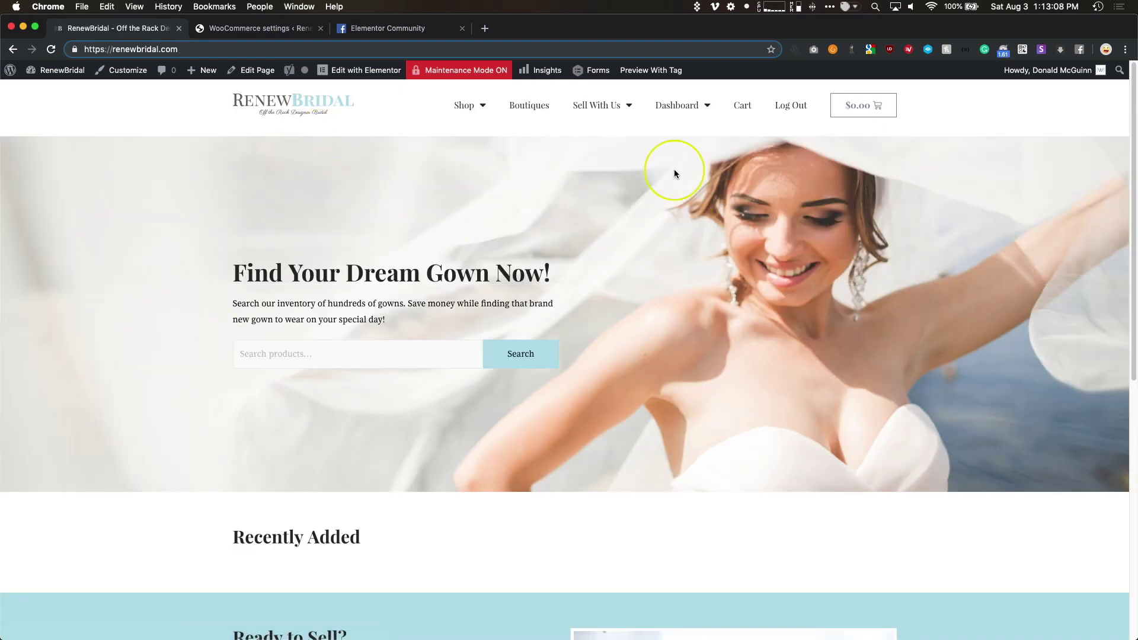
{"action": "mouse_move", "coordinate": [675, 118]}
{"action": "left_click", "coordinate": [679, 212]}
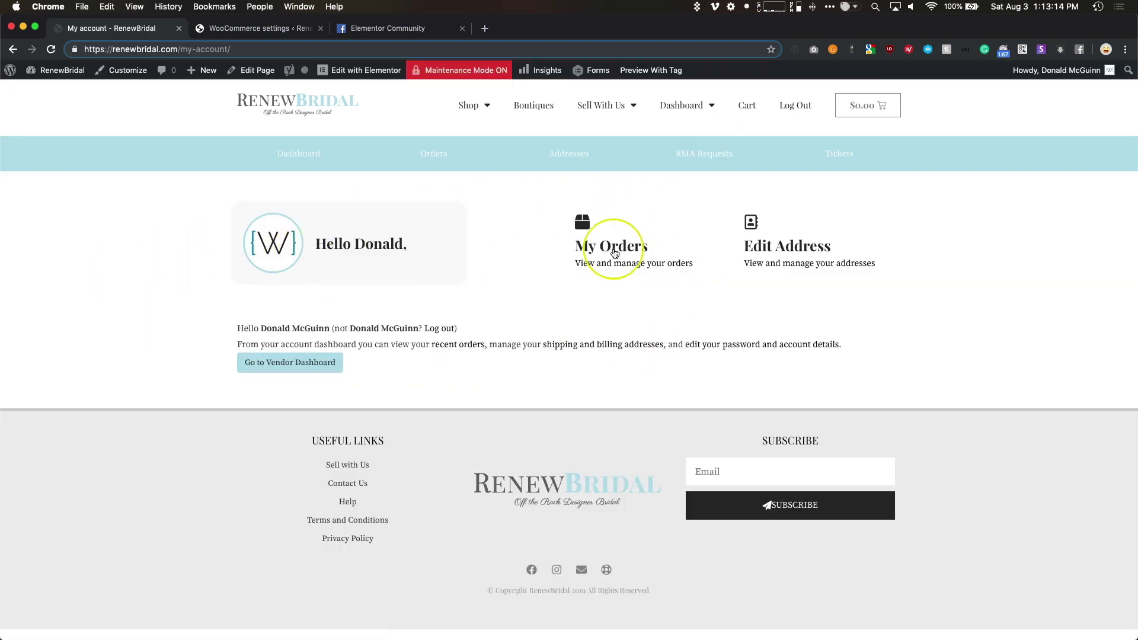
{"action": "left_click", "coordinate": [593, 247]}
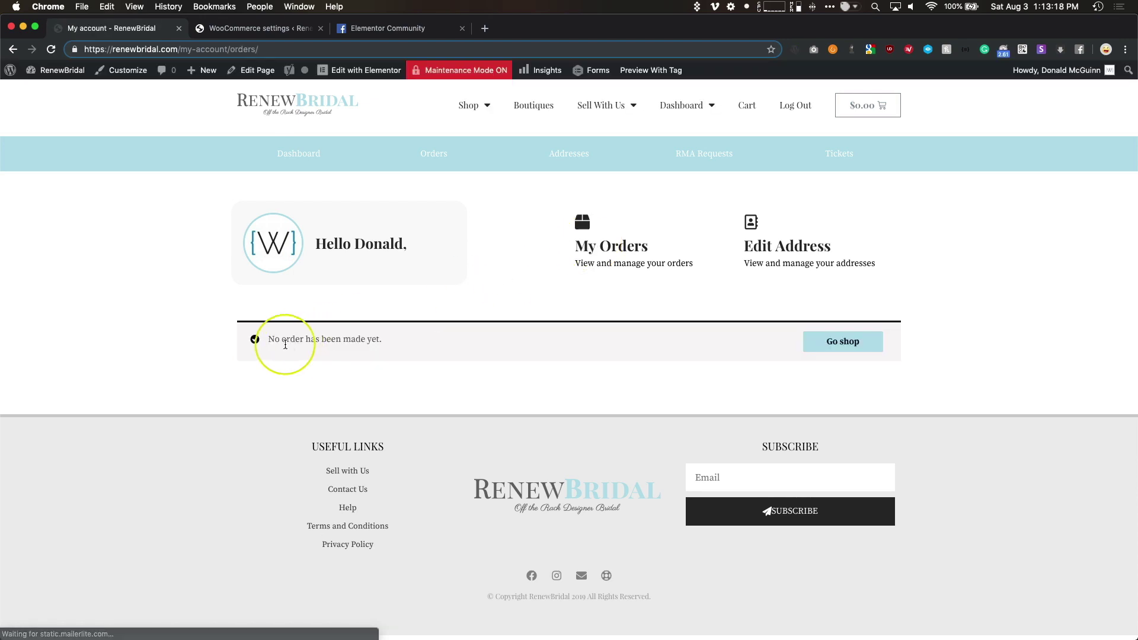
{"action": "left_click_drag", "start_coordinate": [264, 342], "coordinate": [390, 340]}
{"action": "left_click", "coordinate": [407, 372]}
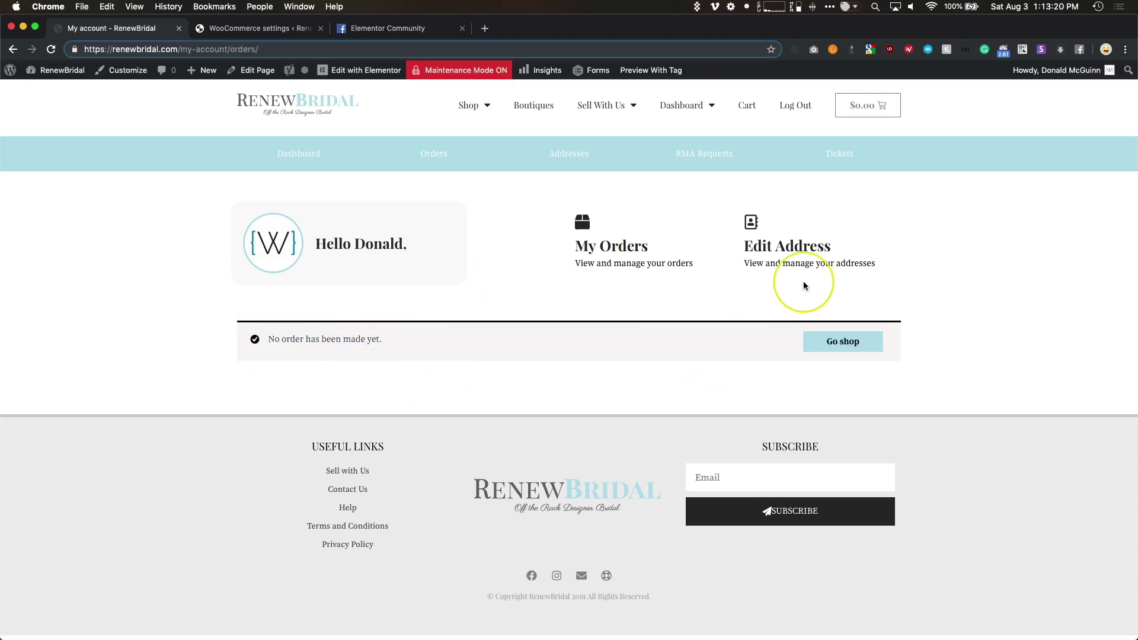
{"action": "left_click", "coordinate": [797, 256]}
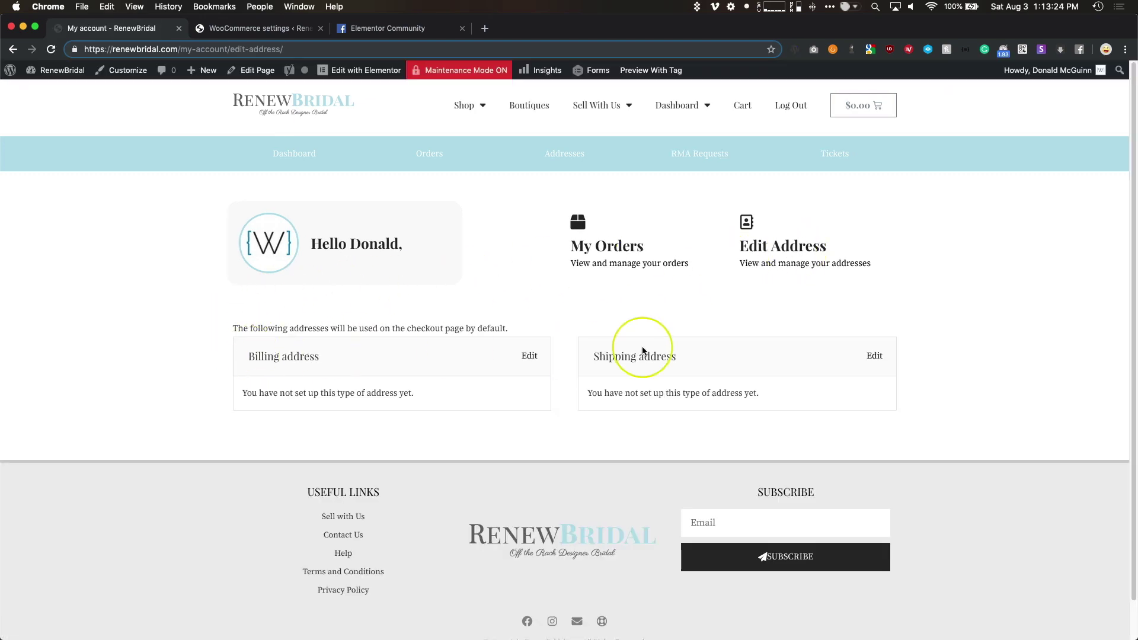
Step: Test the RMA Requests and Tickets menu links, then reopen the page in Elementor
{"action": "left_click", "coordinate": [719, 159]}
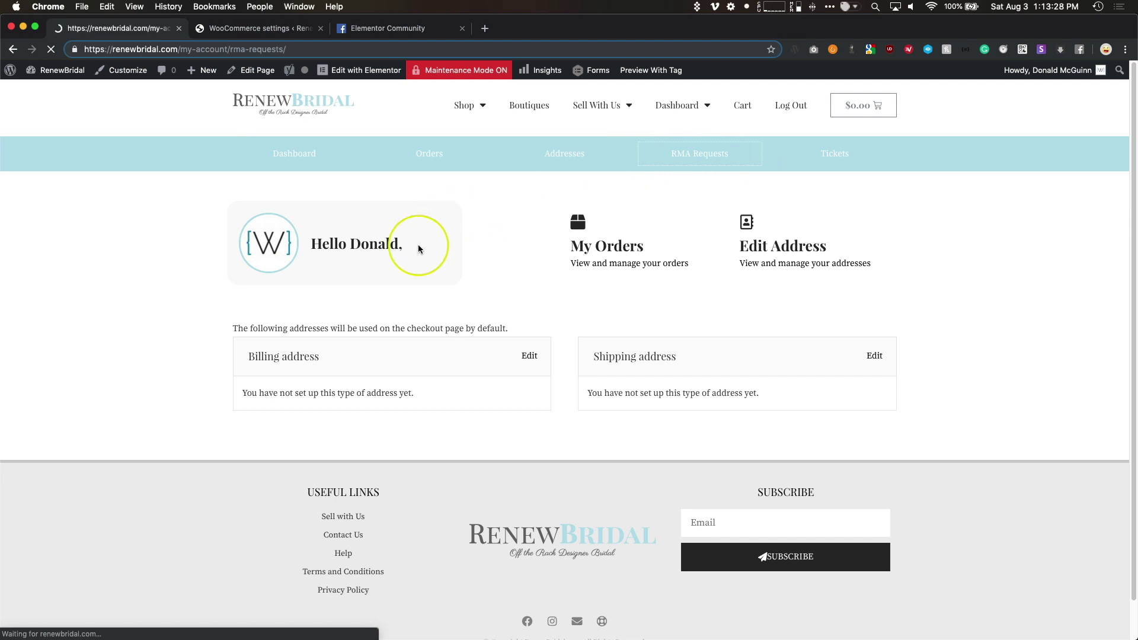
{"action": "left_click", "coordinate": [834, 157]}
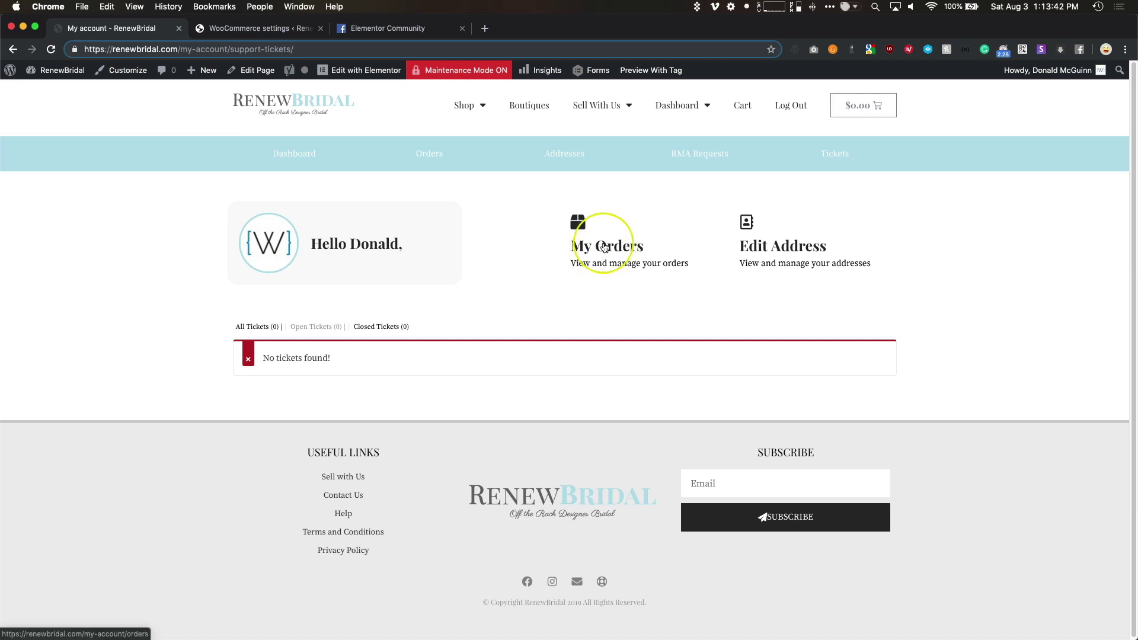
{"action": "left_click", "coordinate": [372, 72]}
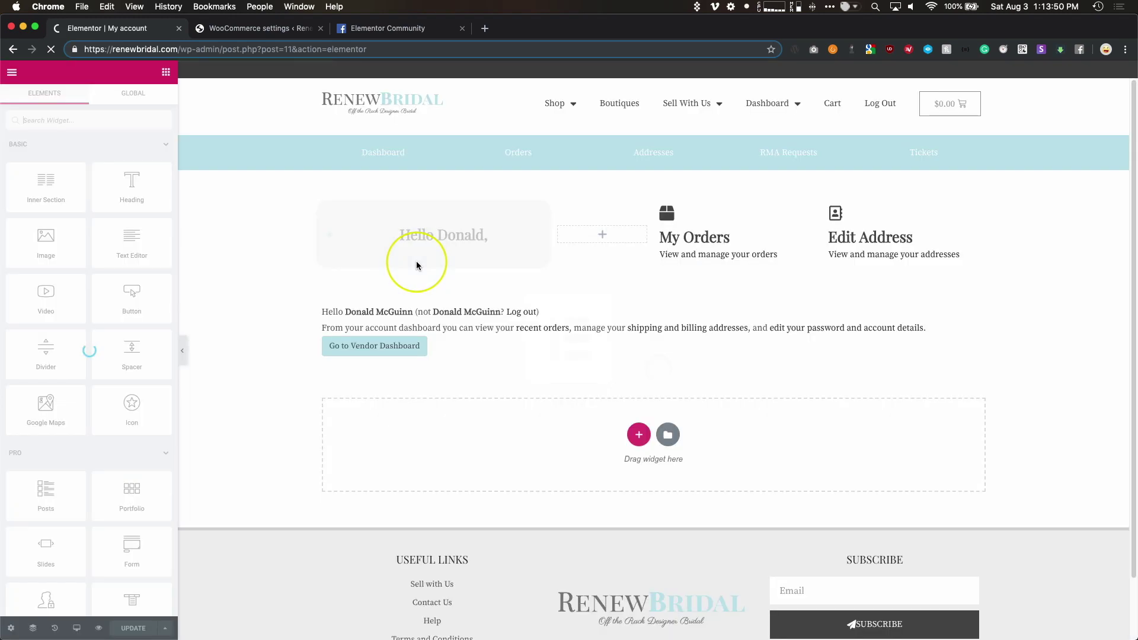
Step: Open the page's Custom CSS settings and select the code that hides the account navigation
{"action": "left_click", "coordinate": [10, 629]}
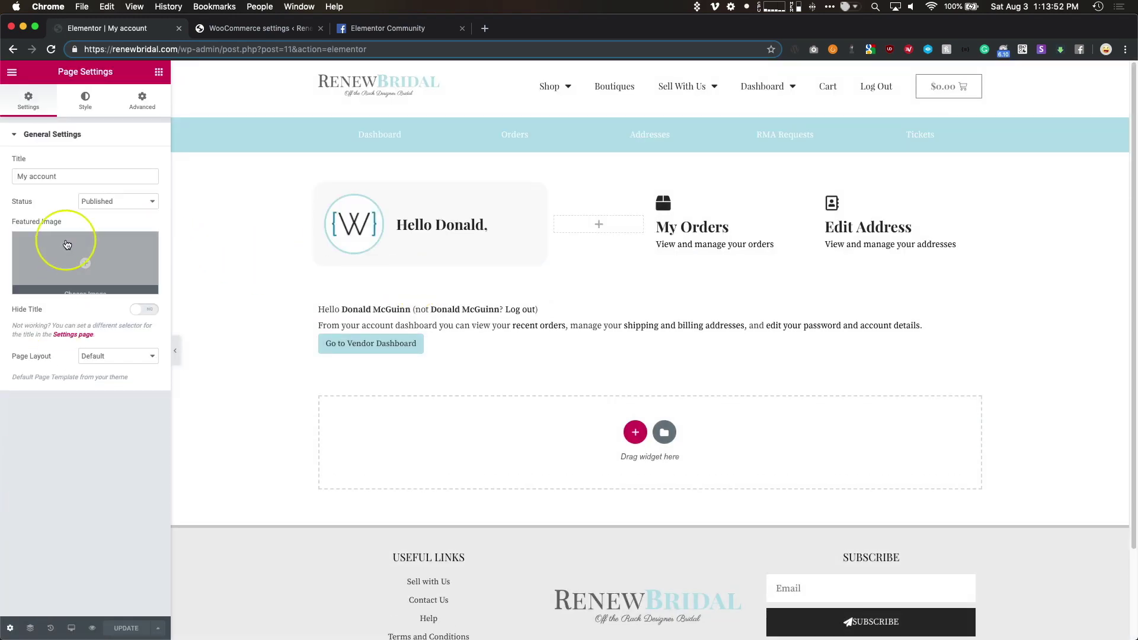
{"action": "left_click", "coordinate": [142, 101]}
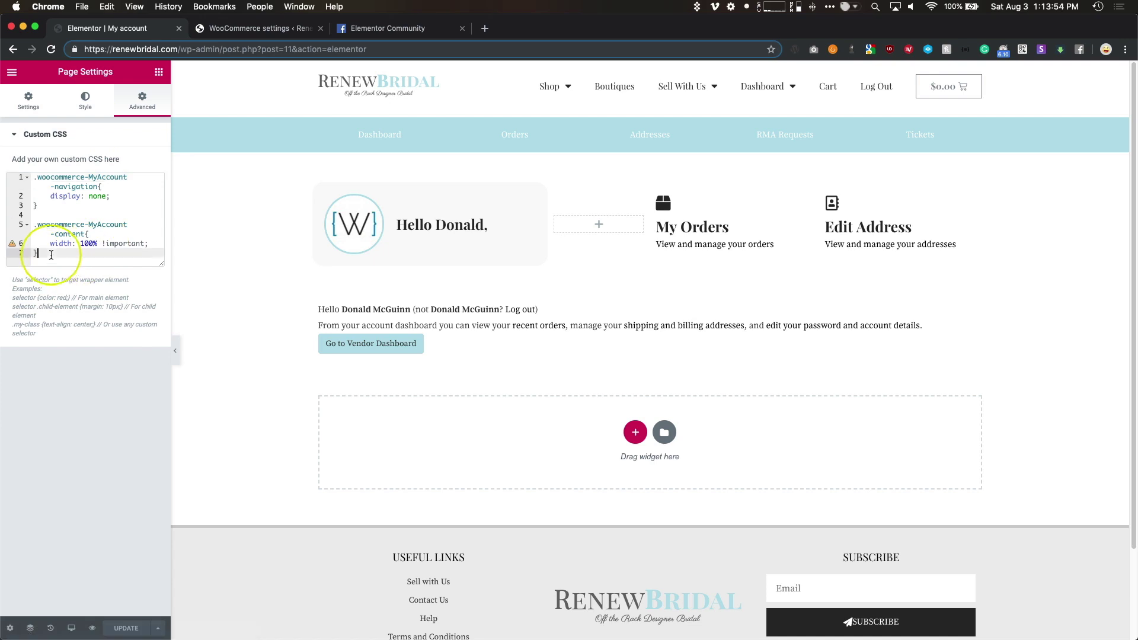
{"action": "left_click_drag", "start_coordinate": [51, 254], "coordinate": [16, 171]}
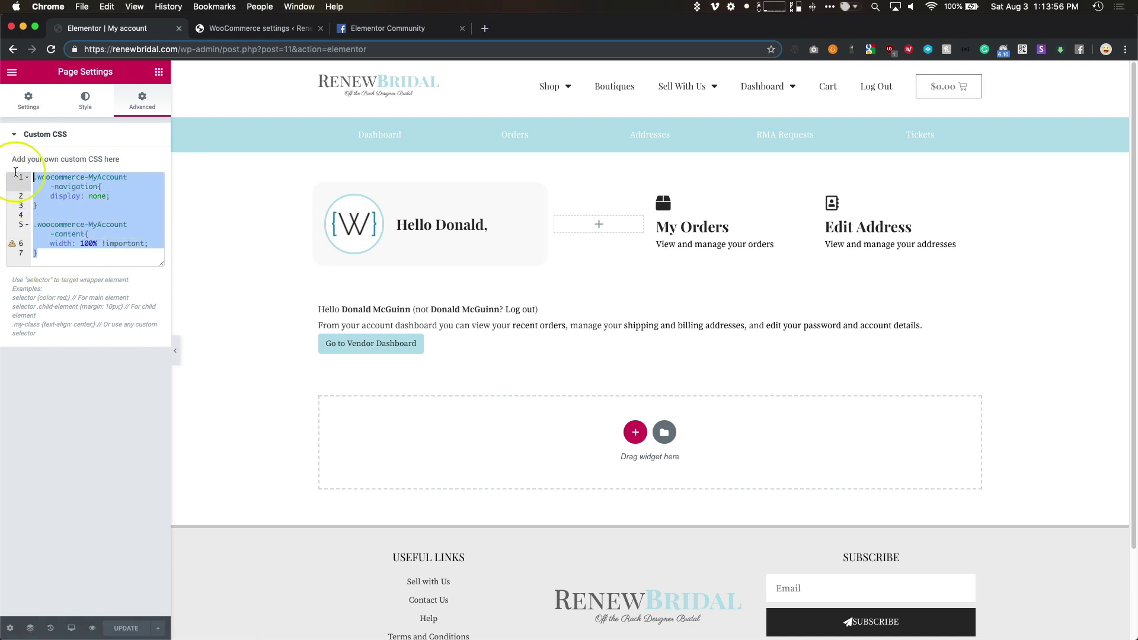
{"action": "left_click", "coordinate": [80, 231]}
{"action": "left_click_drag", "start_coordinate": [39, 254], "coordinate": [17, 175]}
{"action": "left_click", "coordinate": [55, 207]}
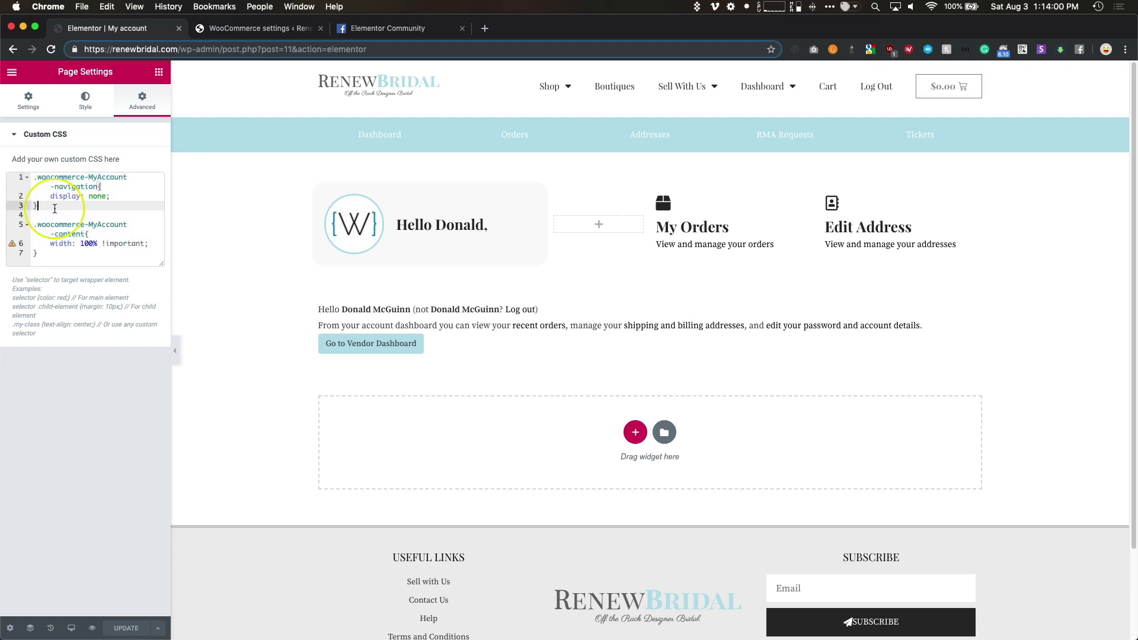
{"action": "left_click", "coordinate": [65, 246]}
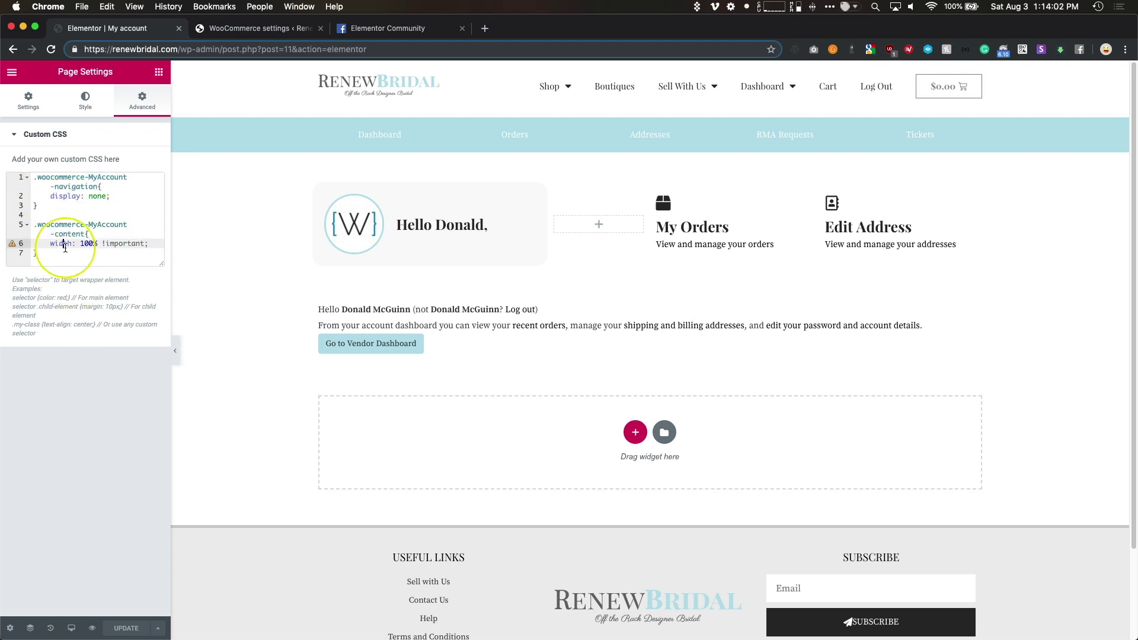
{"action": "left_click", "coordinate": [73, 258]}
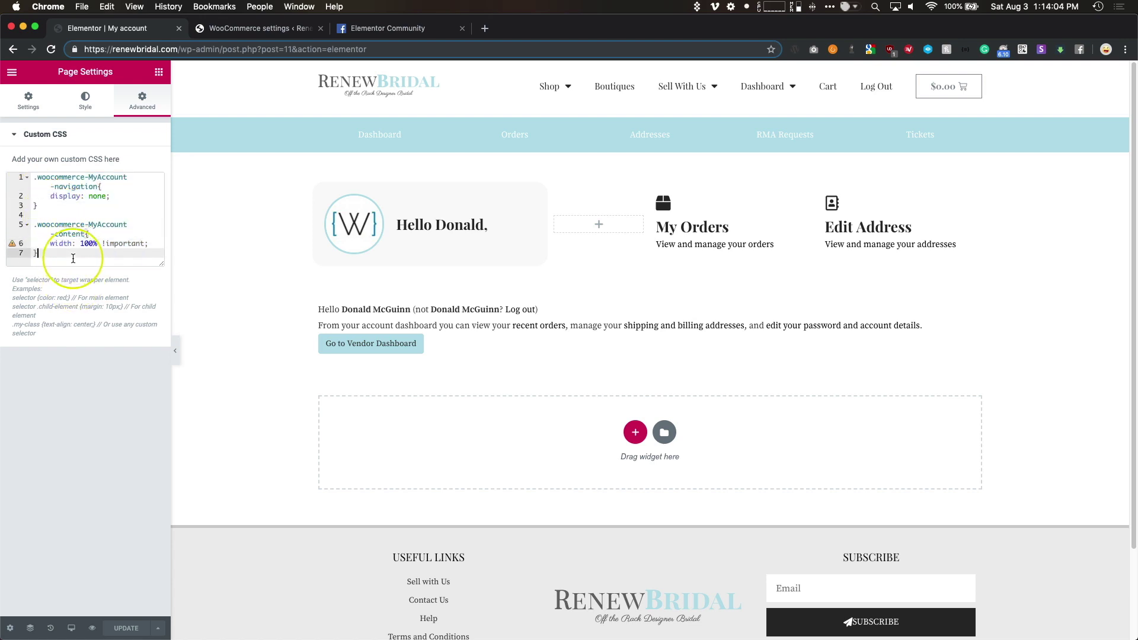
Step: Remove the custom CSS to preview the default layout, paste it back, and add a section above
{"action": "key", "text": "super+a"}
{"action": "key", "text": "ctrl+c"}
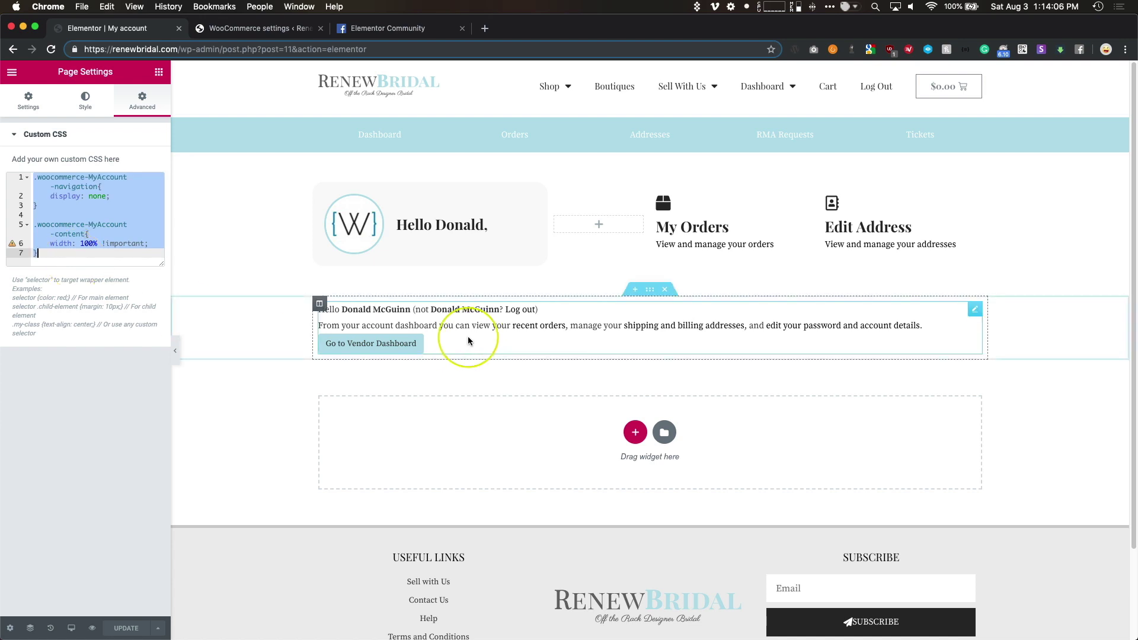
{"action": "key", "text": "BackSpace"}
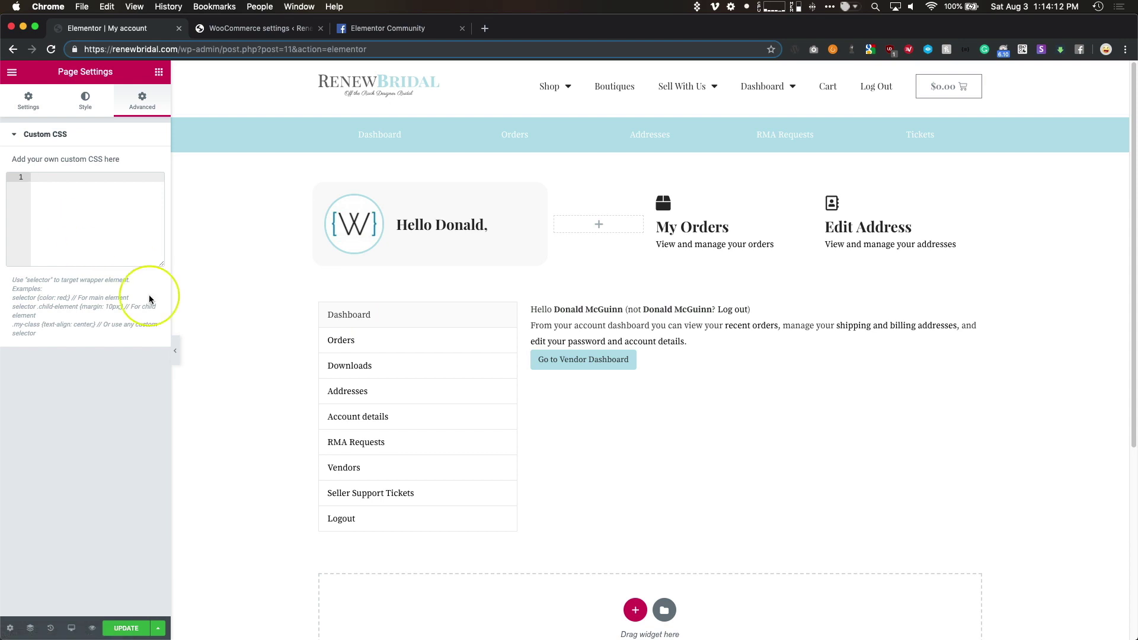
{"action": "key", "text": "ctrl+v"}
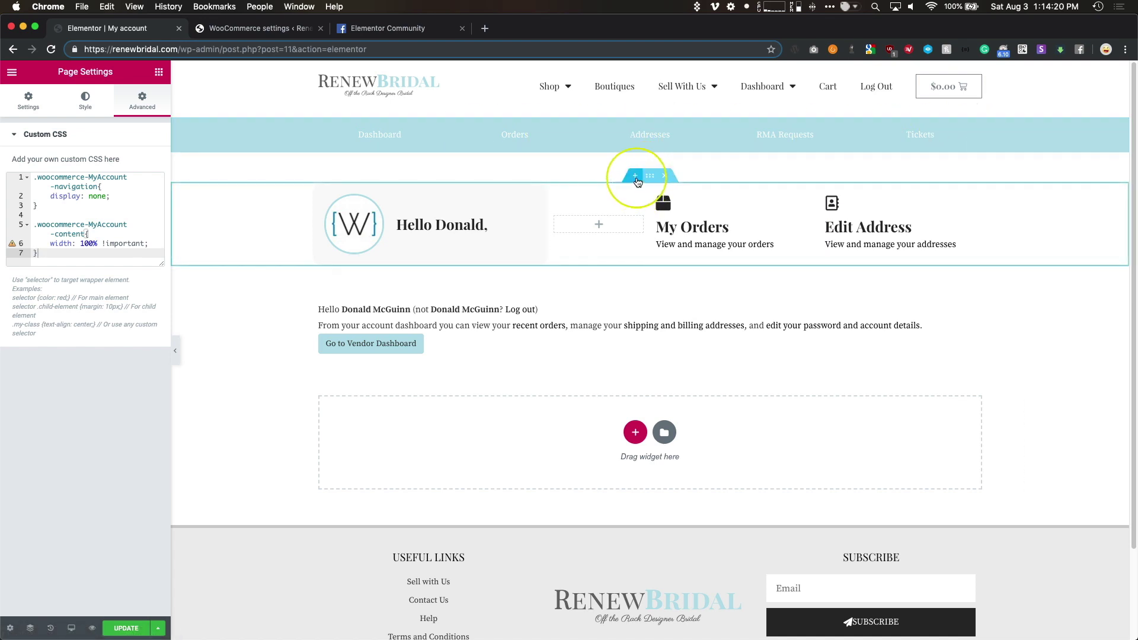
{"action": "left_click", "coordinate": [635, 176]}
Step: Give the new section a single column and place a Nav Menu widget, found by searching 'nav', in it
{"action": "left_click", "coordinate": [632, 199]}
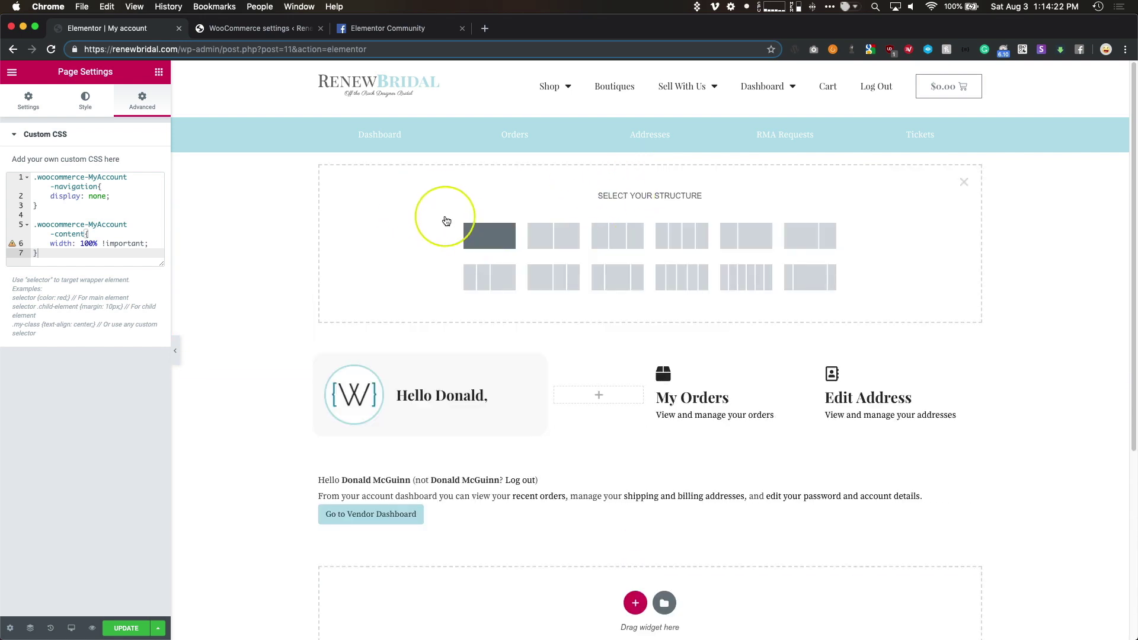
{"action": "left_click", "coordinate": [477, 232]}
{"action": "left_click", "coordinate": [159, 72]}
{"action": "type", "text": "nv"}
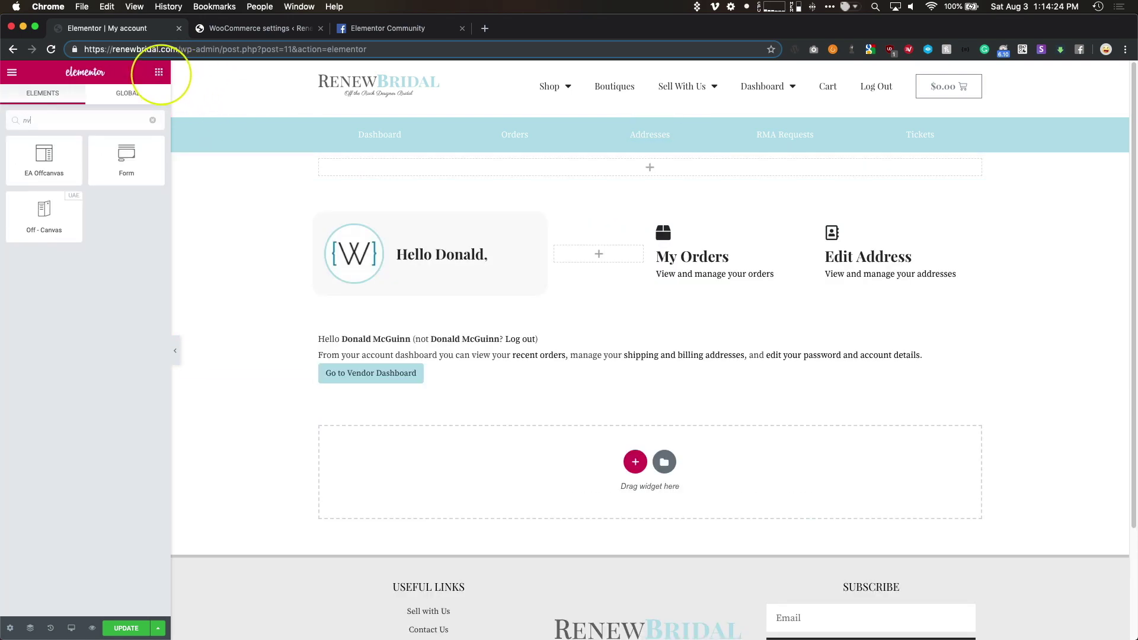
{"action": "key", "text": "BackSpace"}
{"action": "type", "text": "av"}
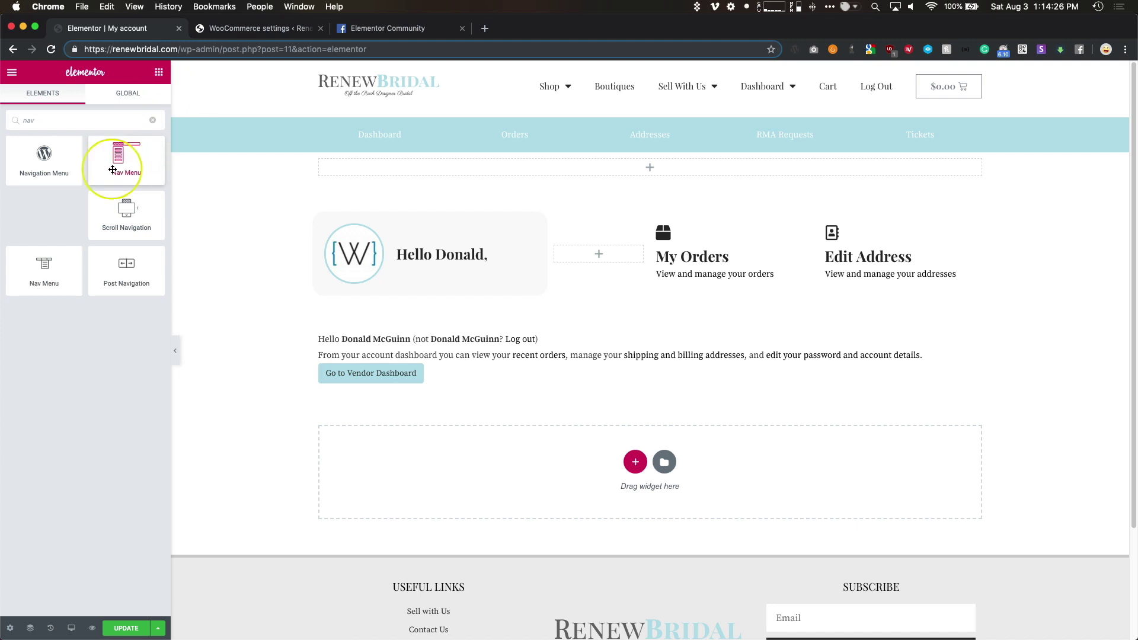
{"action": "left_click_drag", "start_coordinate": [68, 261], "coordinate": [470, 170]}
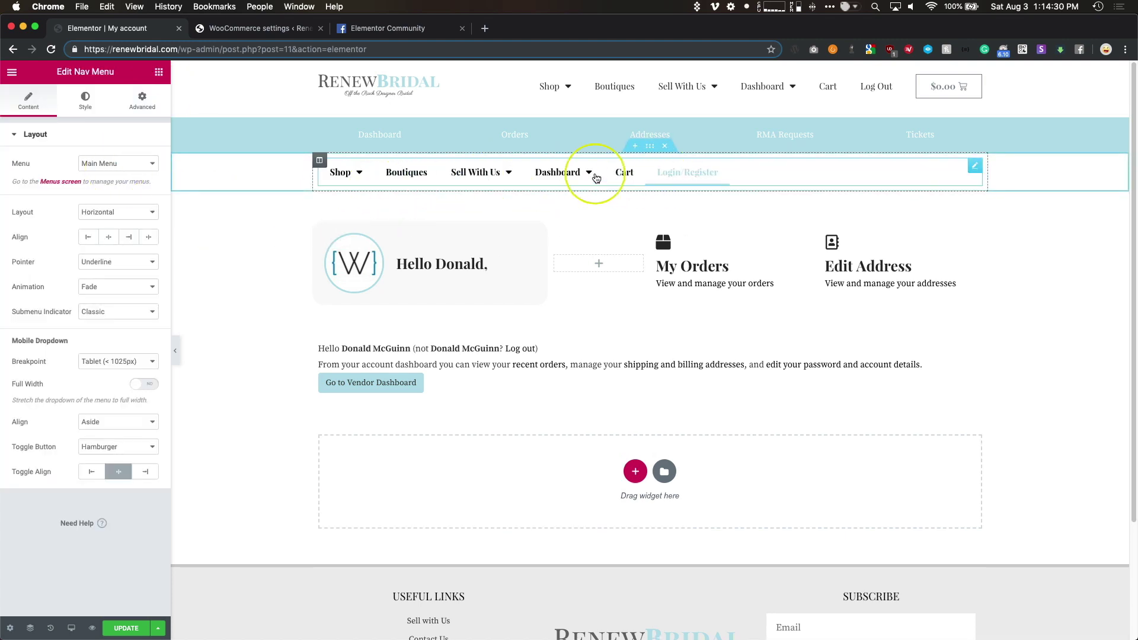
Step: In WordPress admin Appearance > Menus, create a new menu named Dashboard
{"action": "left_click", "coordinate": [254, 29]}
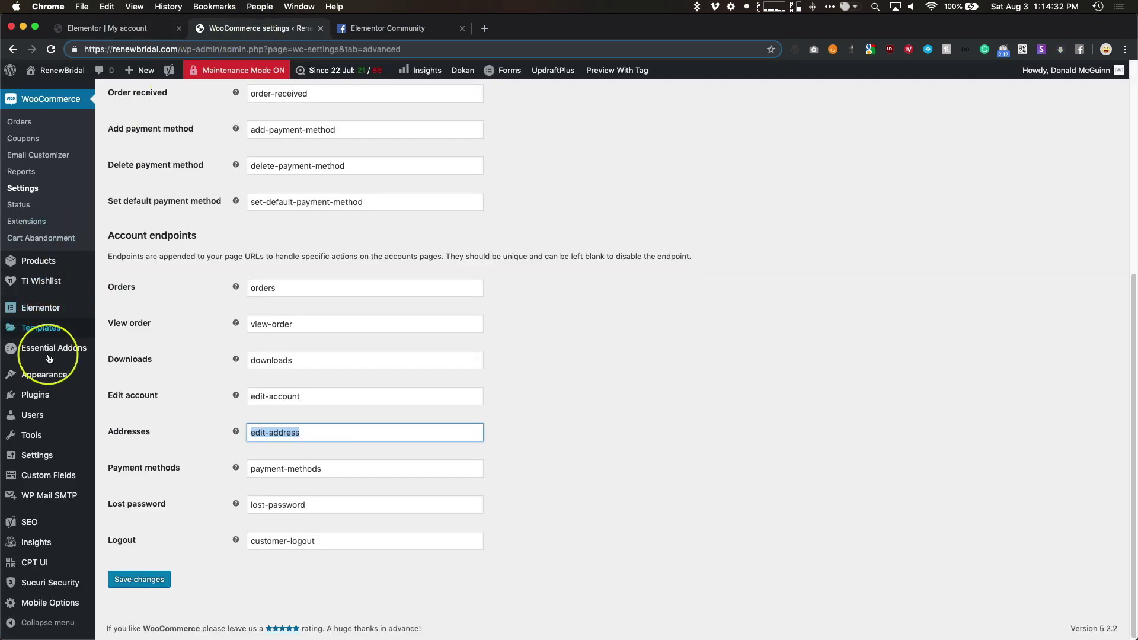
{"action": "mouse_move", "coordinate": [77, 375]}
{"action": "left_click", "coordinate": [121, 426]}
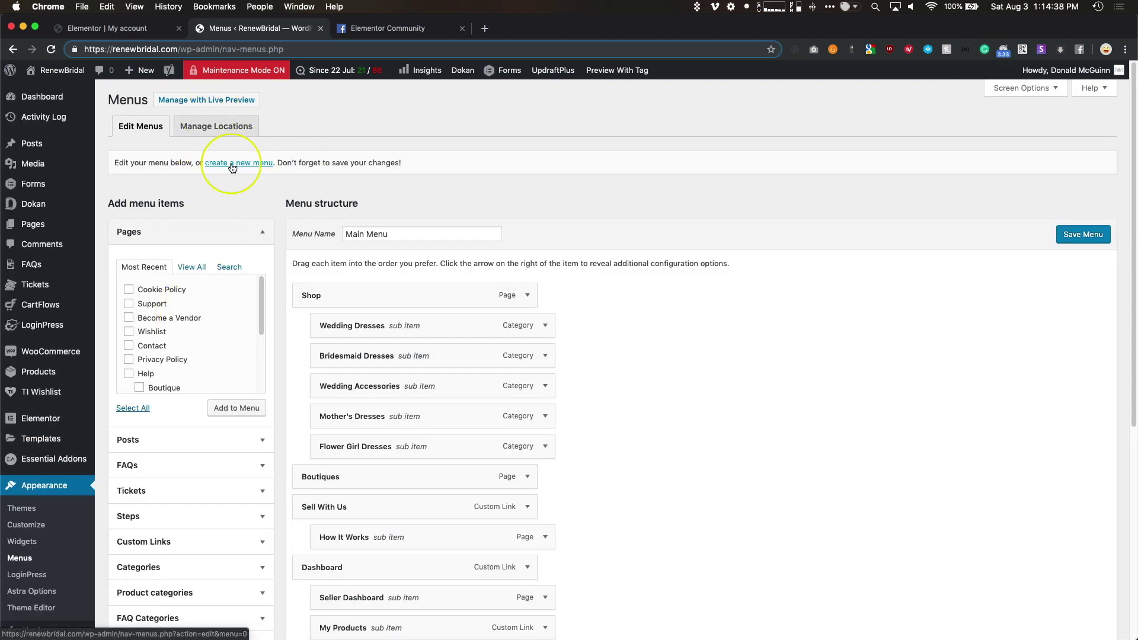
{"action": "left_click", "coordinate": [220, 163]}
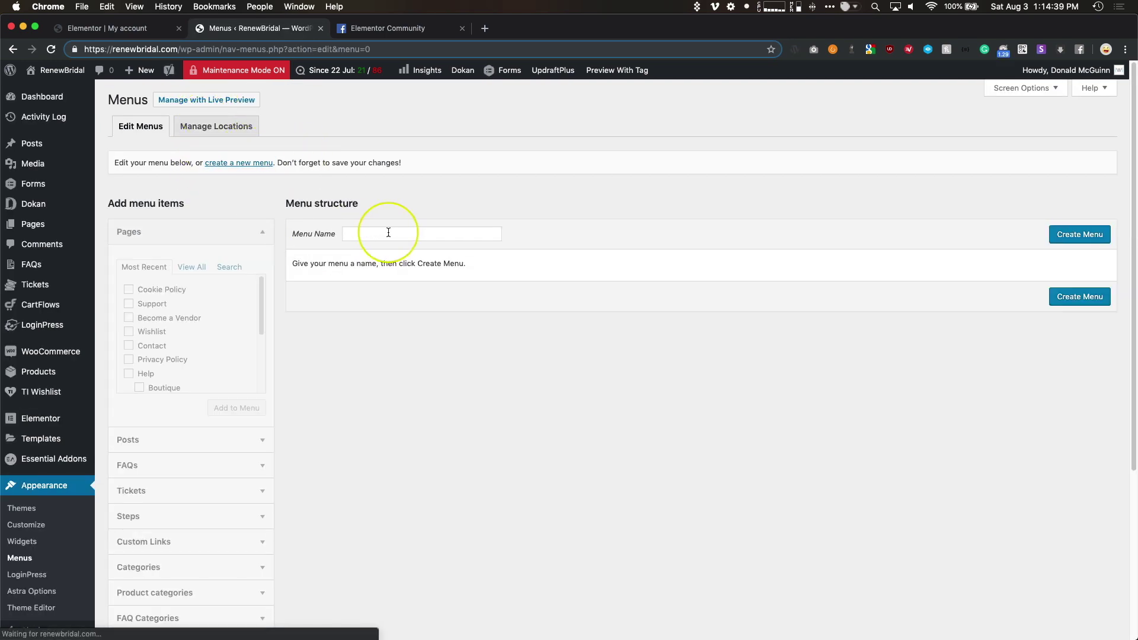
{"action": "left_click", "coordinate": [389, 234]}
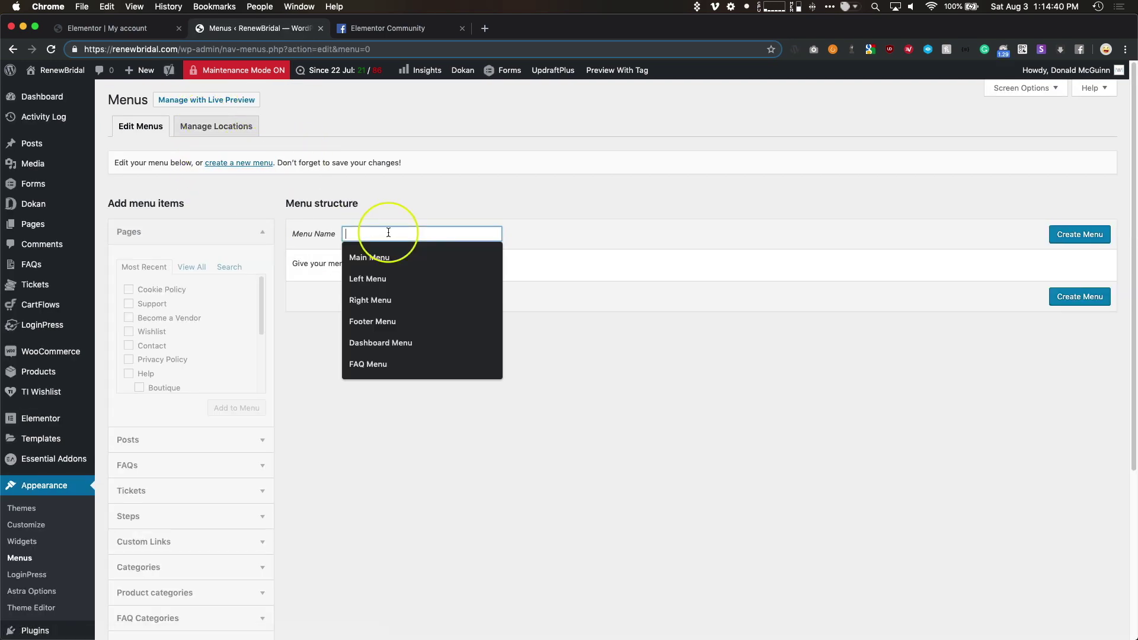
{"action": "type", "text": "Dashboard"}
{"action": "key", "text": "Return"}
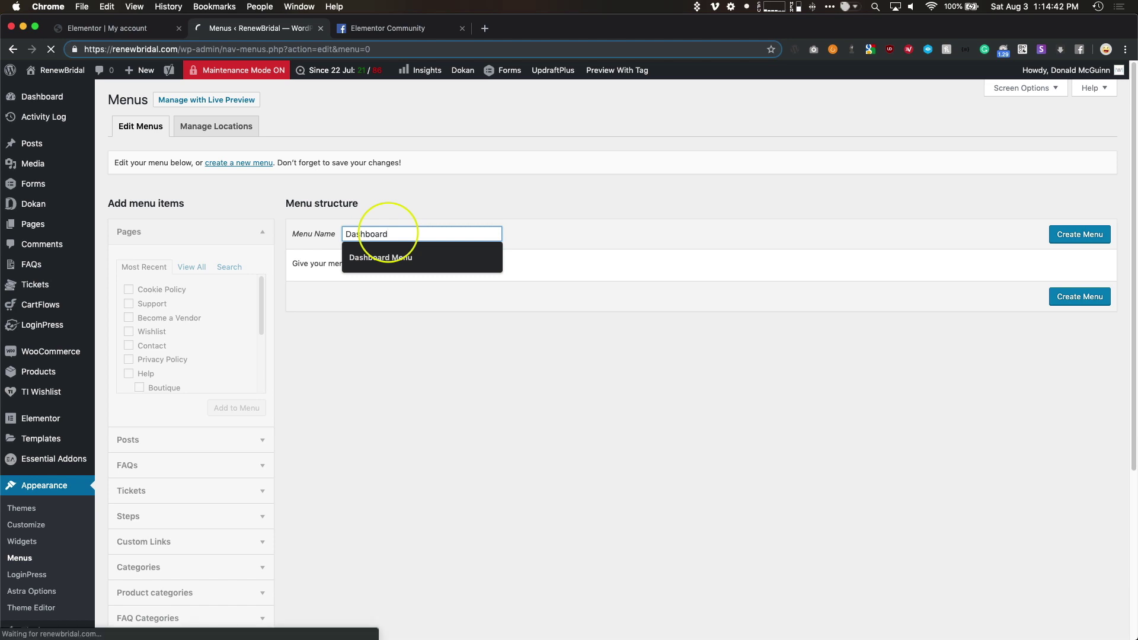
Step: Add the Orders, Addresses, Account details, RMA Requests, Vendors and Seller Support Tickets endpoints
{"action": "scroll", "coordinate": [308, 412], "scroll_direction": "down", "scroll_amount": 5}
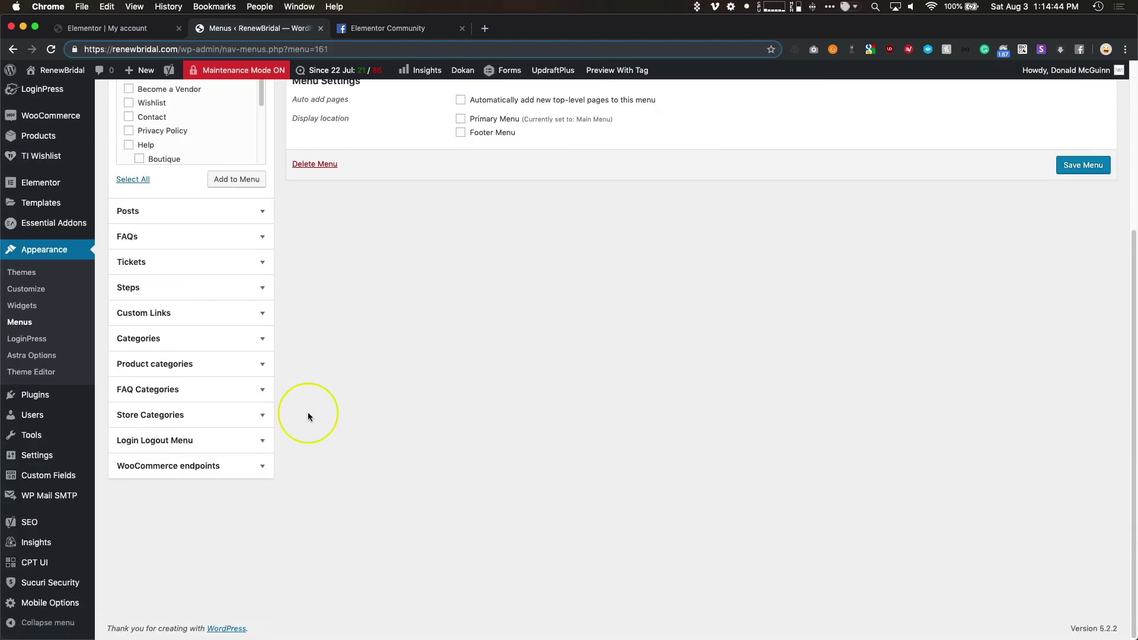
{"action": "left_click", "coordinate": [172, 465]}
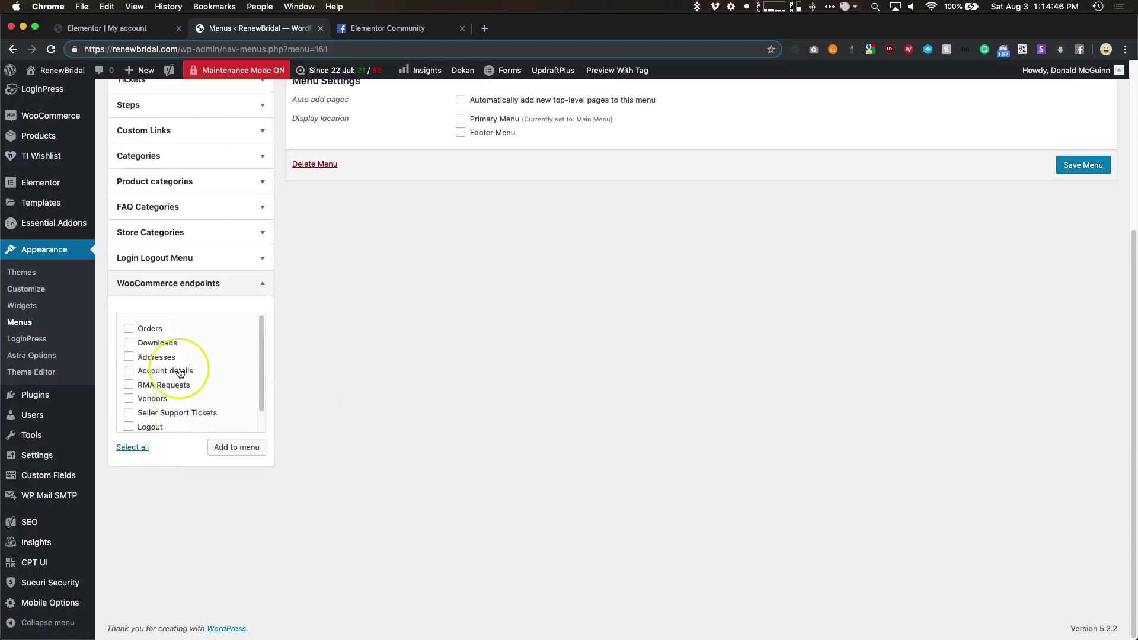
{"action": "scroll", "coordinate": [163, 383], "scroll_direction": "down", "scroll_amount": 1}
{"action": "scroll", "coordinate": [149, 355], "scroll_direction": "up", "scroll_amount": 2}
{"action": "left_click", "coordinate": [148, 329]}
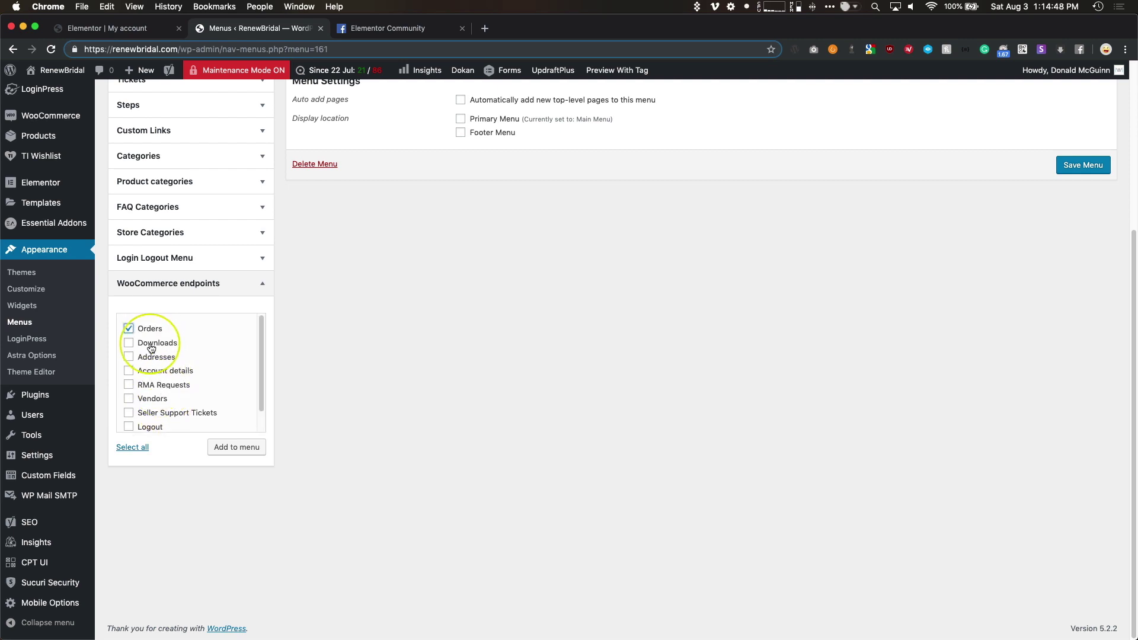
{"action": "left_click", "coordinate": [152, 358]}
{"action": "left_click", "coordinate": [152, 371]}
{"action": "left_click", "coordinate": [152, 385]}
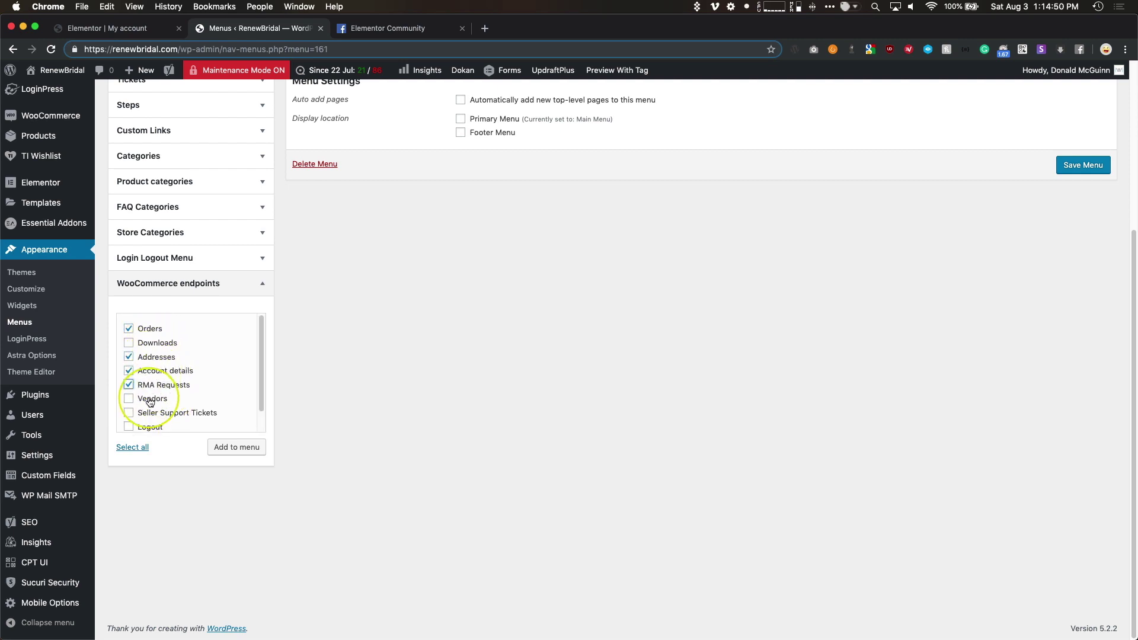
{"action": "left_click", "coordinate": [152, 399]}
{"action": "left_click", "coordinate": [151, 414]}
{"action": "left_click", "coordinate": [233, 447]}
Step: Save the Dashboard menu and return to the Elementor editor tab
{"action": "scroll", "coordinate": [450, 407], "scroll_direction": "up", "scroll_amount": 5}
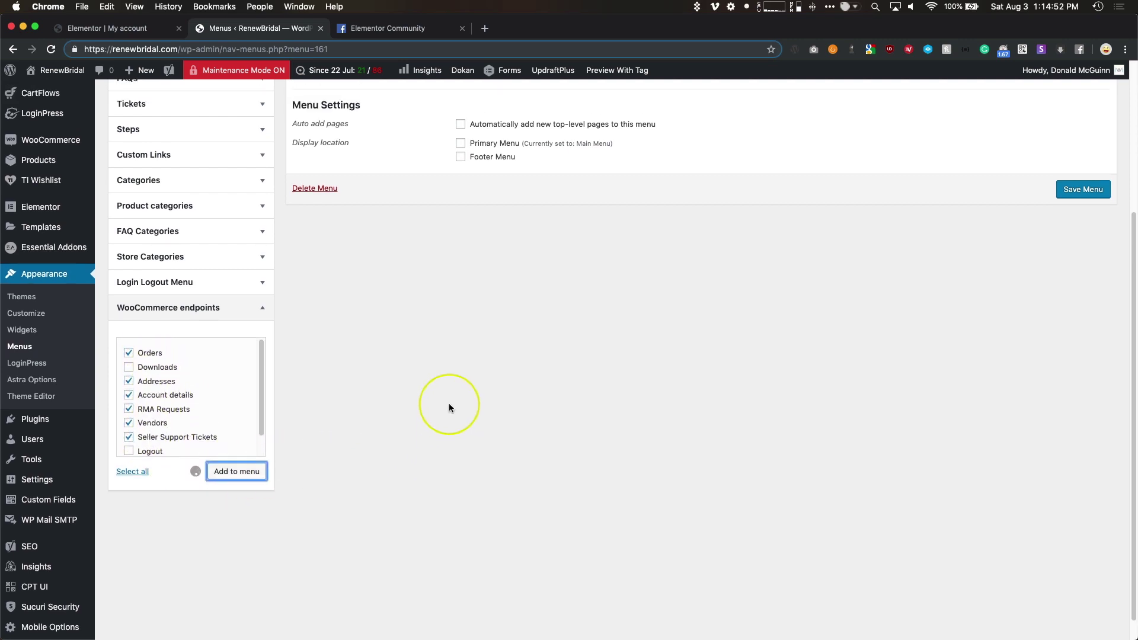
{"action": "left_click", "coordinate": [1056, 243]}
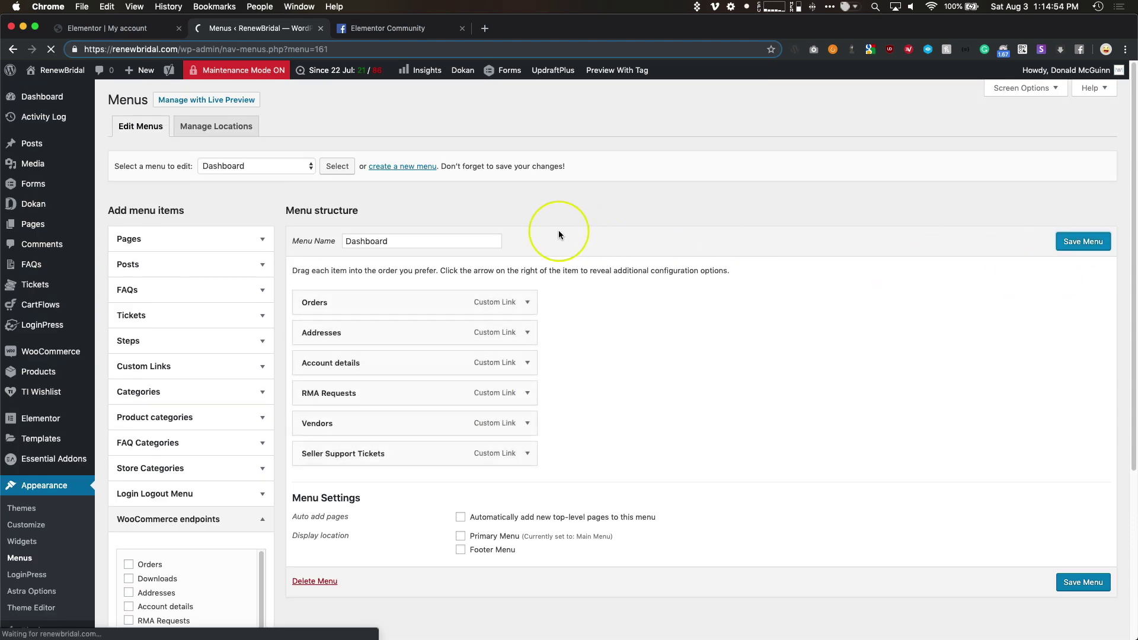
{"action": "left_click", "coordinate": [121, 28]}
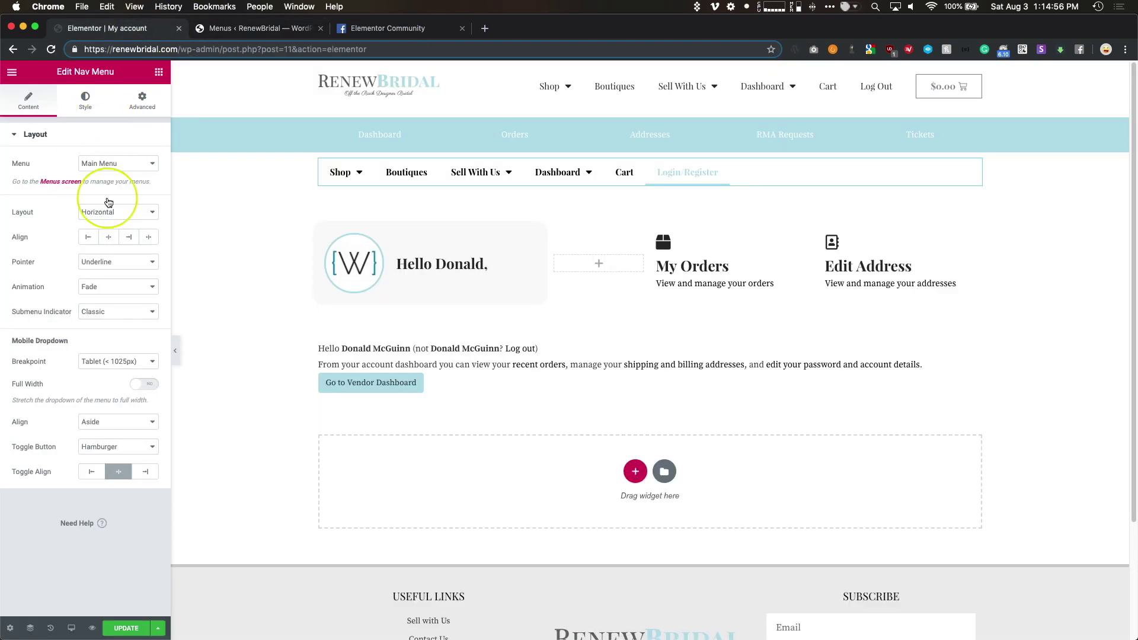
Step: Update and reload the page, then set the Nav Menu widget to the Dashboard menu, centre-aligned
{"action": "left_click", "coordinate": [125, 631]}
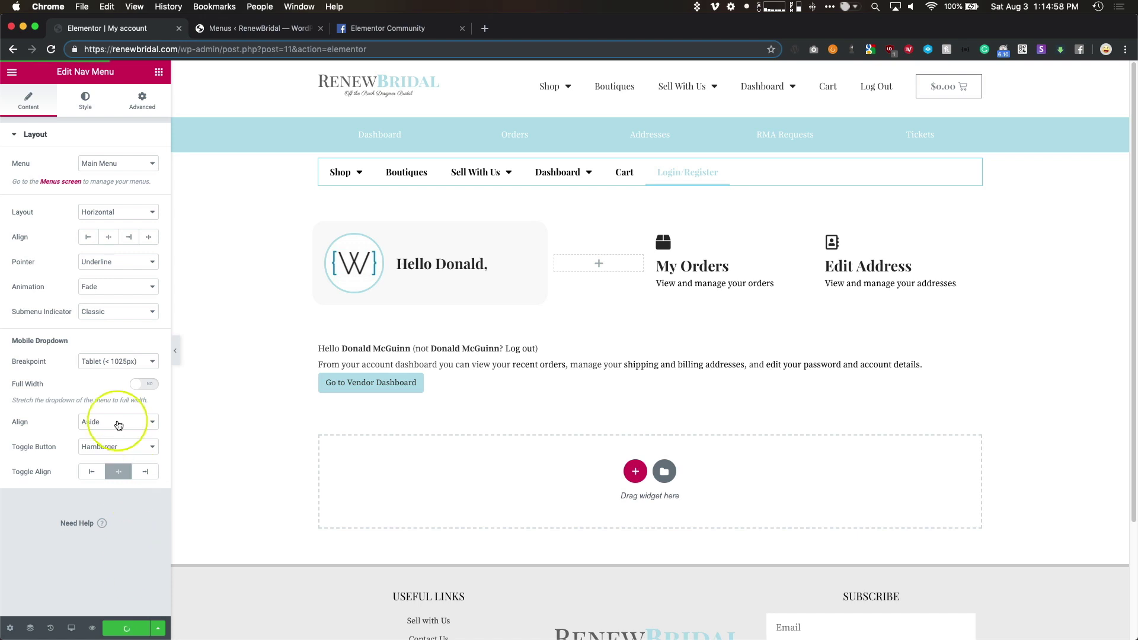
{"action": "key", "text": "super+r"}
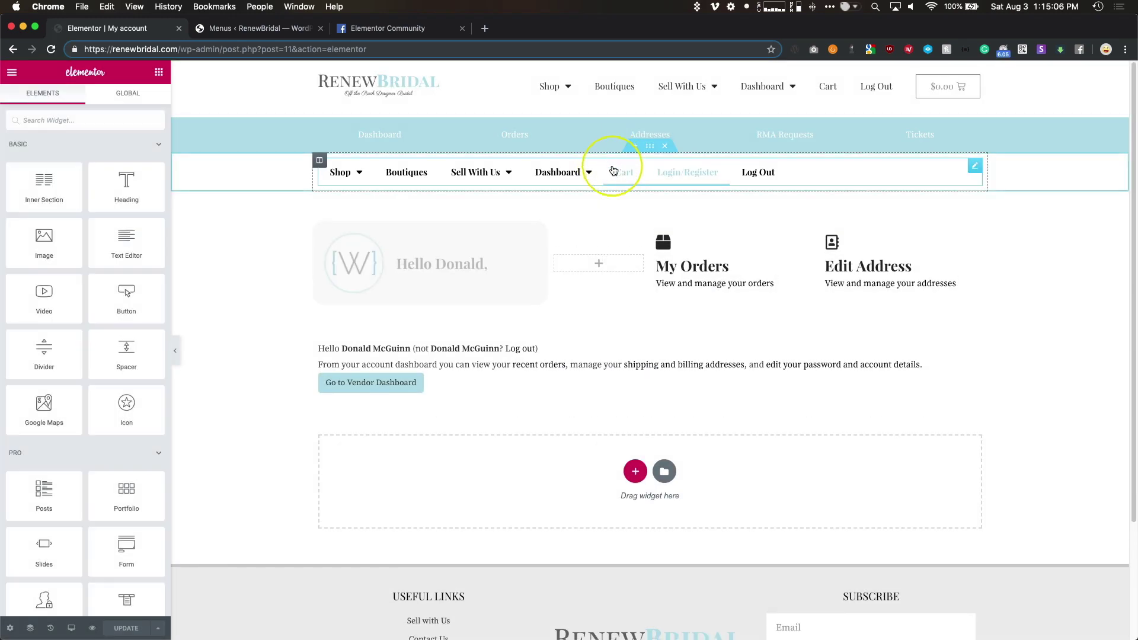
{"action": "left_click", "coordinate": [614, 171]}
{"action": "left_click", "coordinate": [98, 161]}
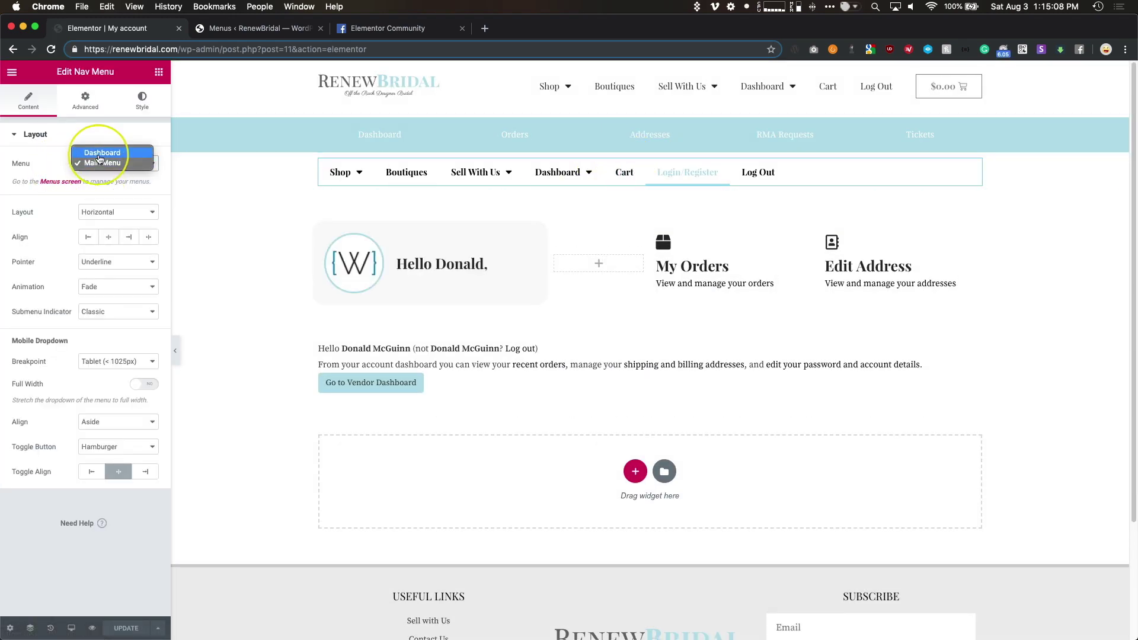
{"action": "left_click", "coordinate": [98, 151]}
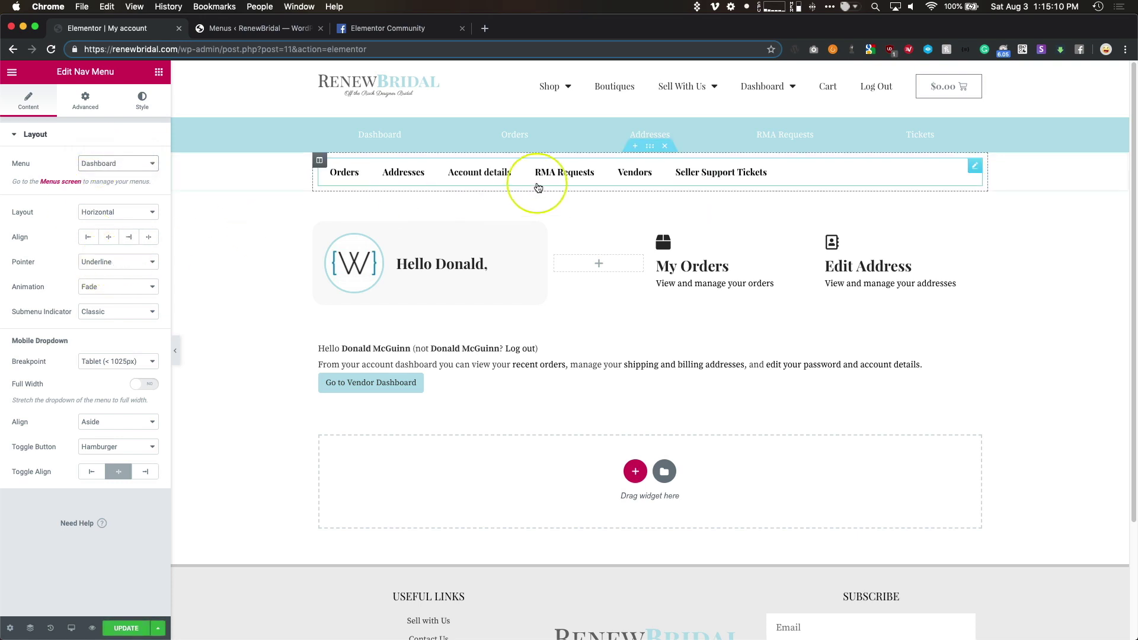
{"action": "left_click", "coordinate": [109, 237]}
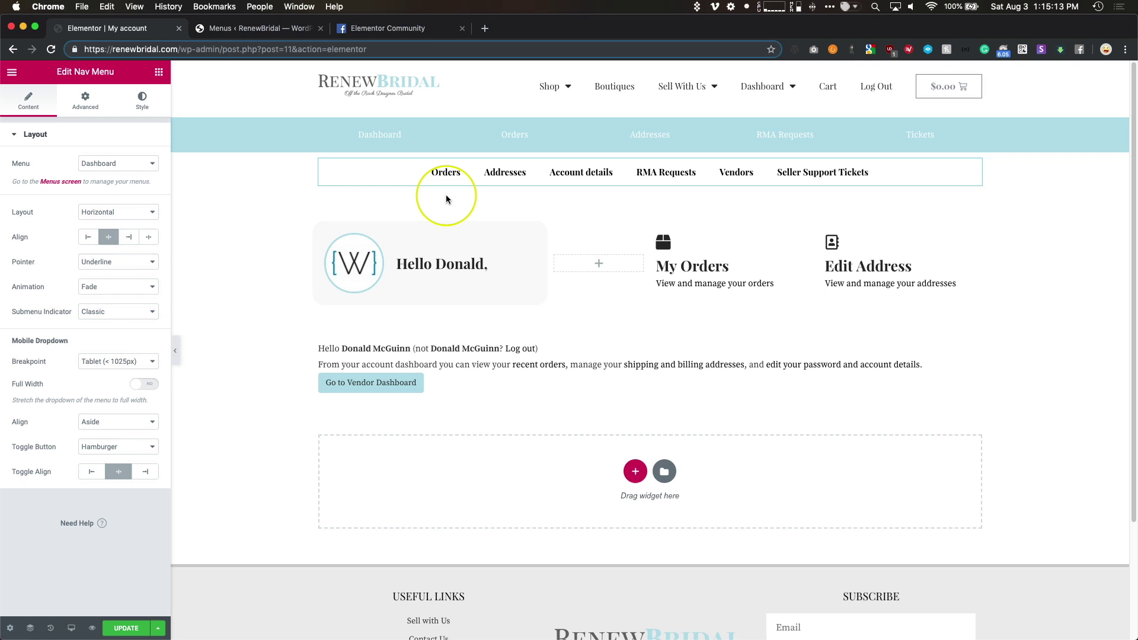
{"action": "left_click", "coordinate": [650, 145]}
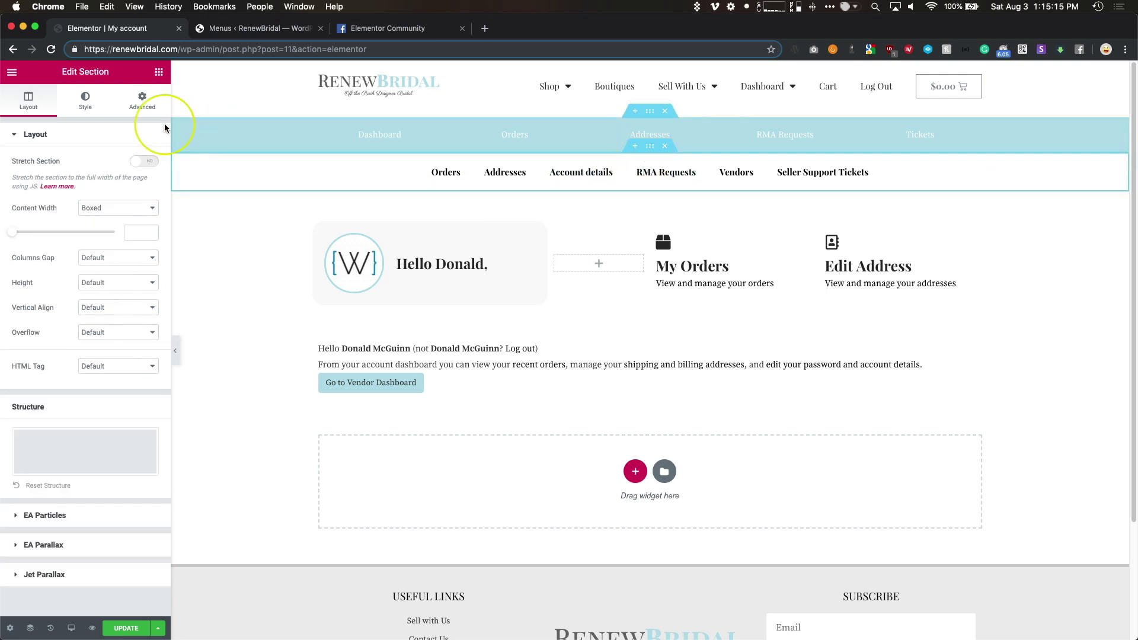
Step: Give the nav menu section a classic light-blue (#b5e0e9) background
{"action": "left_click", "coordinate": [85, 101]}
{"action": "left_click", "coordinate": [92, 189]}
{"action": "left_click", "coordinate": [143, 213]}
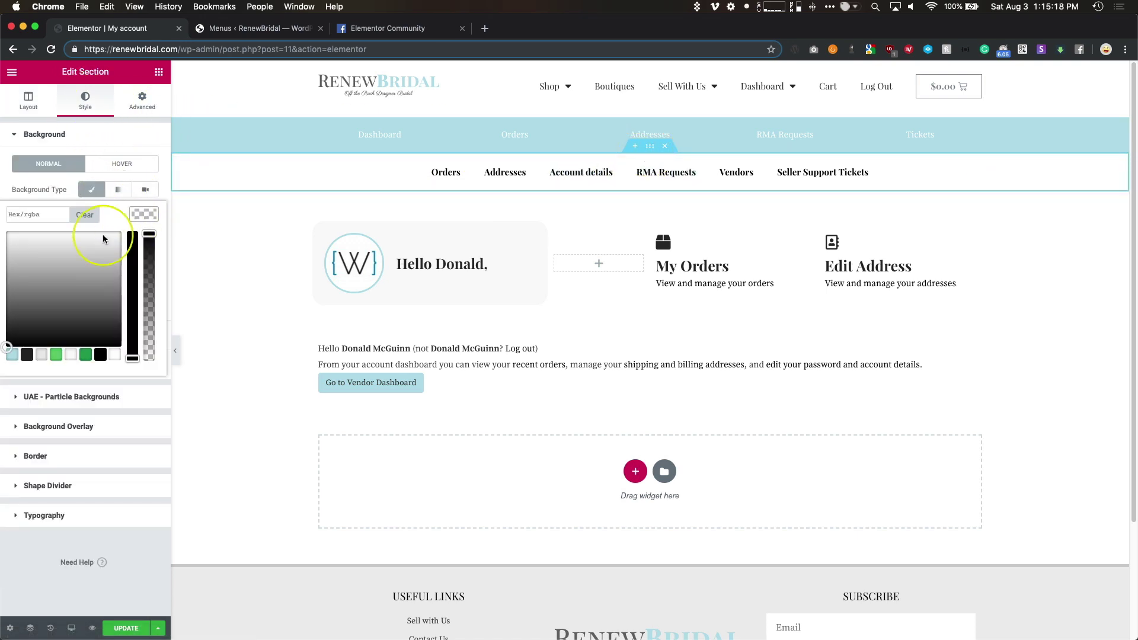
{"action": "left_click", "coordinate": [12, 355]}
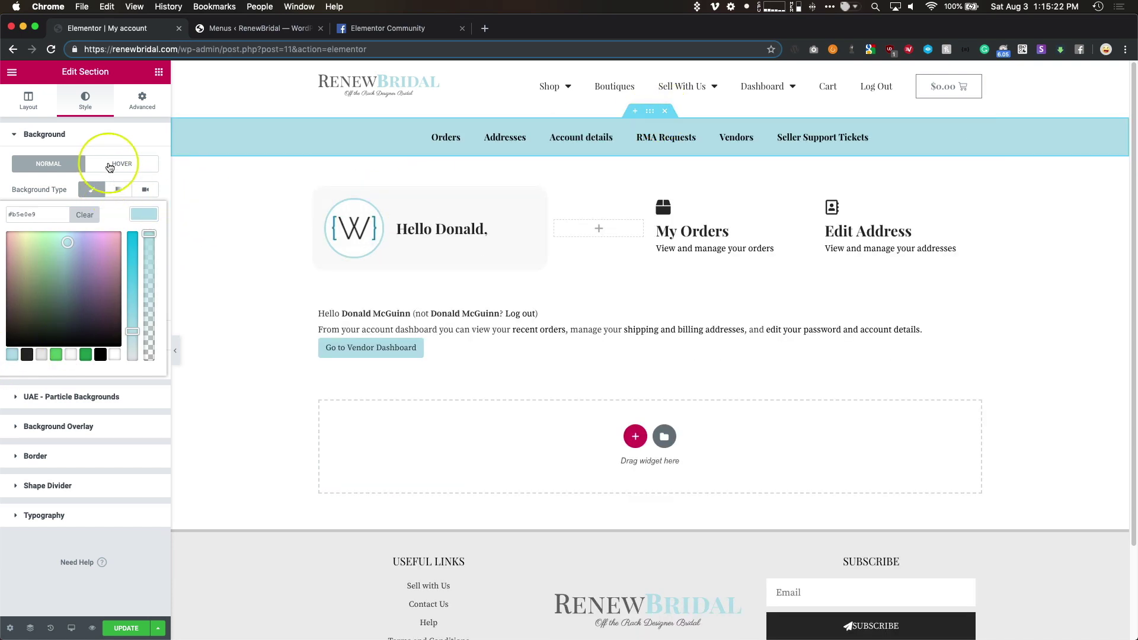
Step: Style the menu links white with black hover text and stretch them evenly across the bar
{"action": "left_click", "coordinate": [527, 135]}
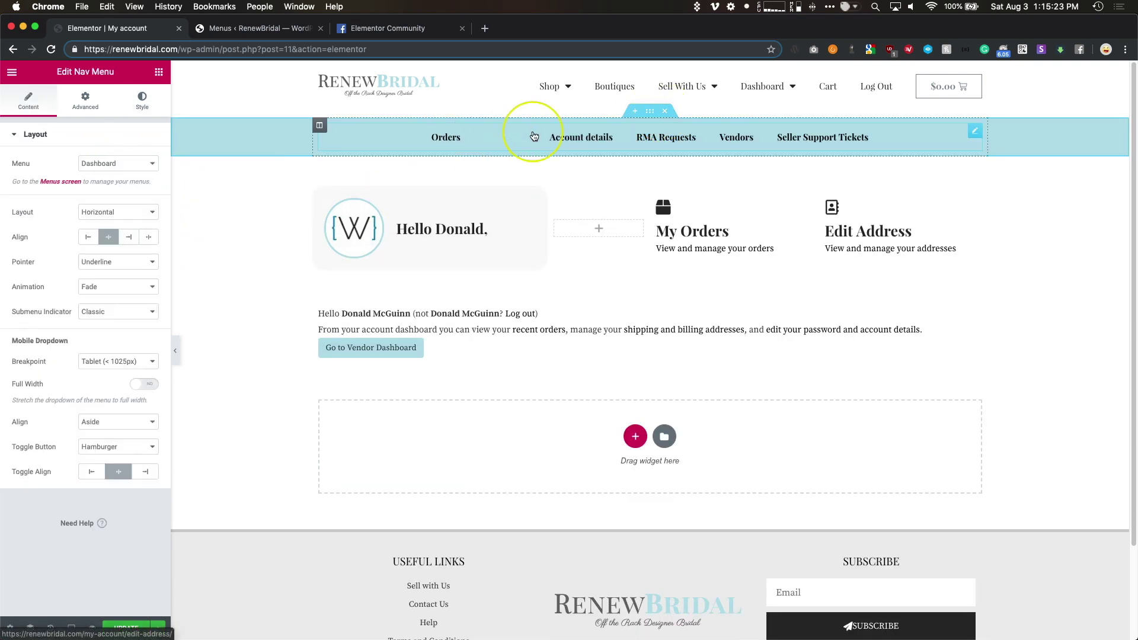
{"action": "left_click", "coordinate": [142, 103]}
{"action": "left_click", "coordinate": [144, 214]}
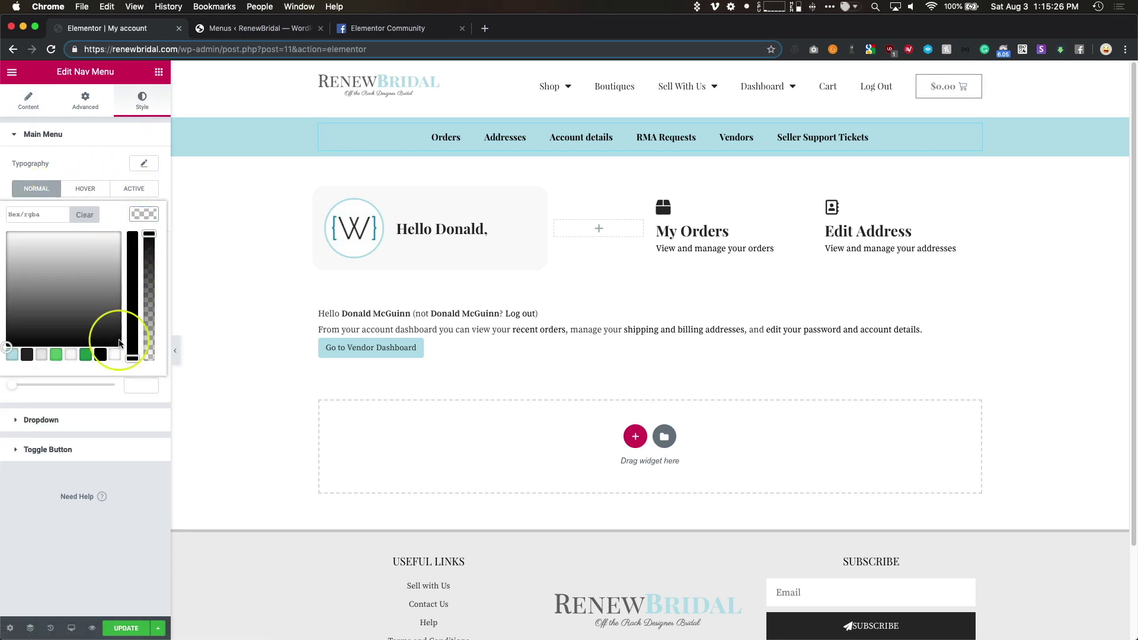
{"action": "left_click", "coordinate": [141, 214]}
{"action": "left_click", "coordinate": [87, 189]}
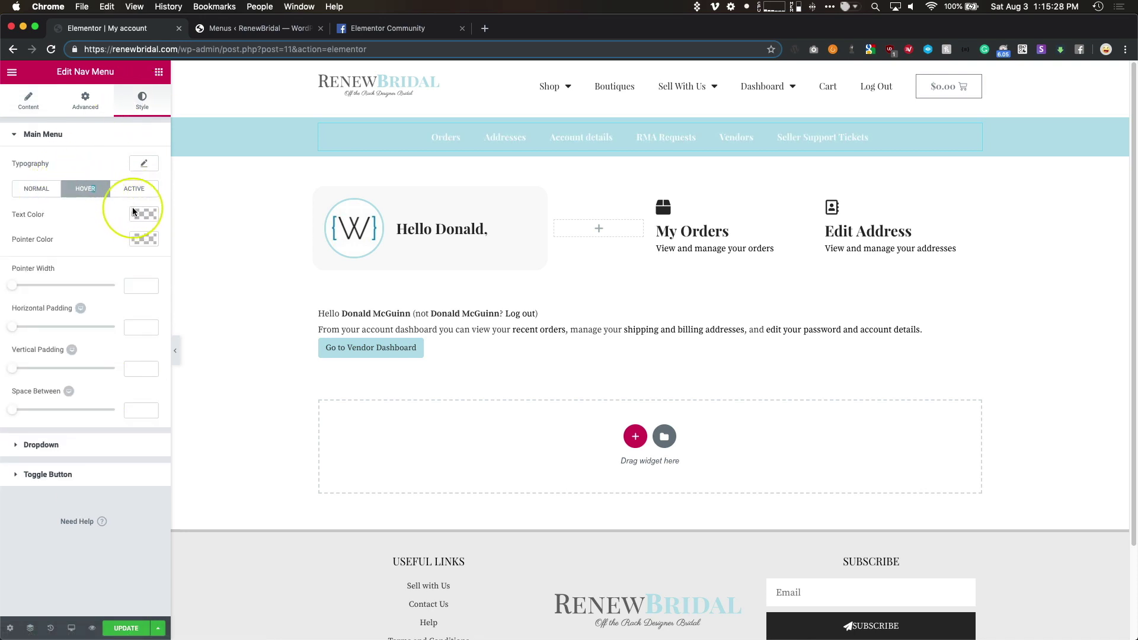
{"action": "left_click", "coordinate": [143, 214]}
{"action": "left_click", "coordinate": [100, 353]}
{"action": "left_click", "coordinate": [140, 546]}
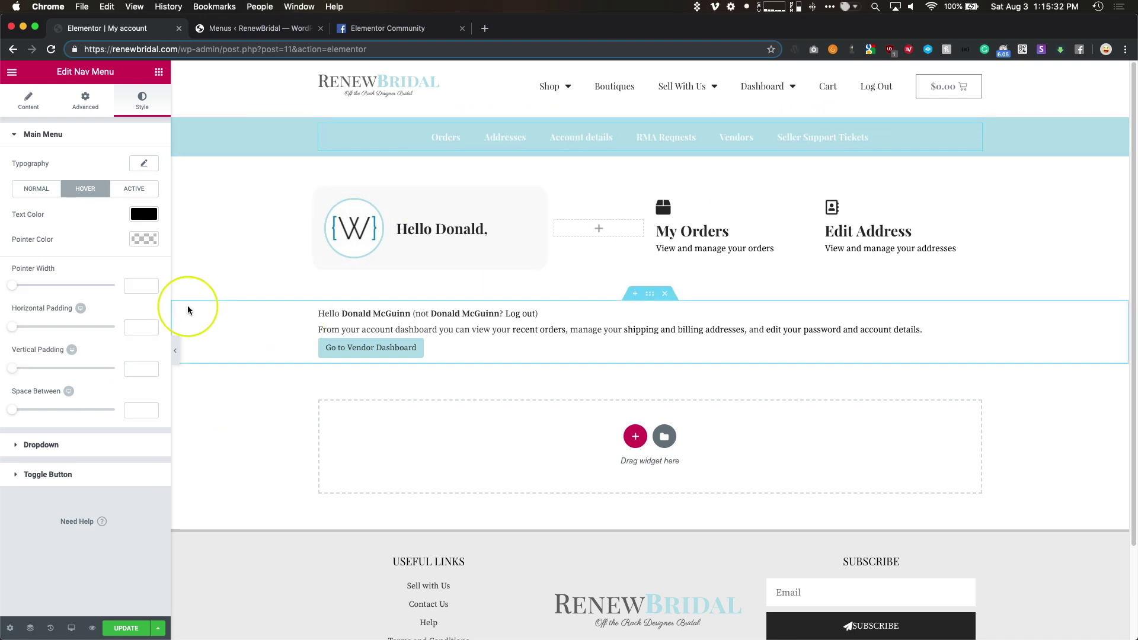
{"action": "left_click", "coordinate": [28, 101]}
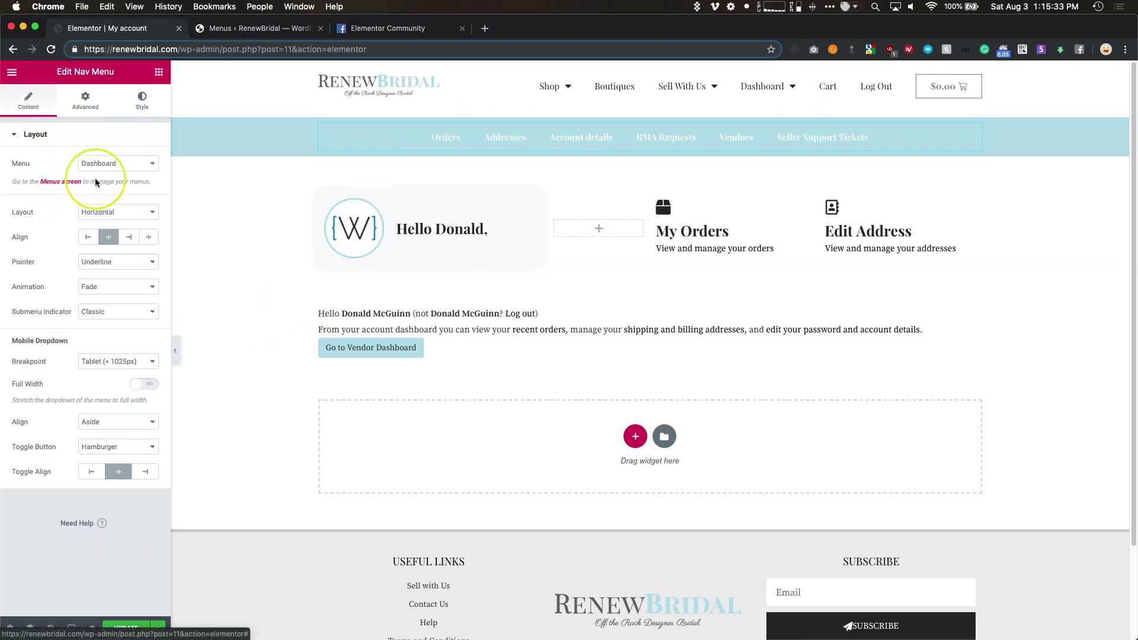
{"action": "left_click", "coordinate": [148, 237]}
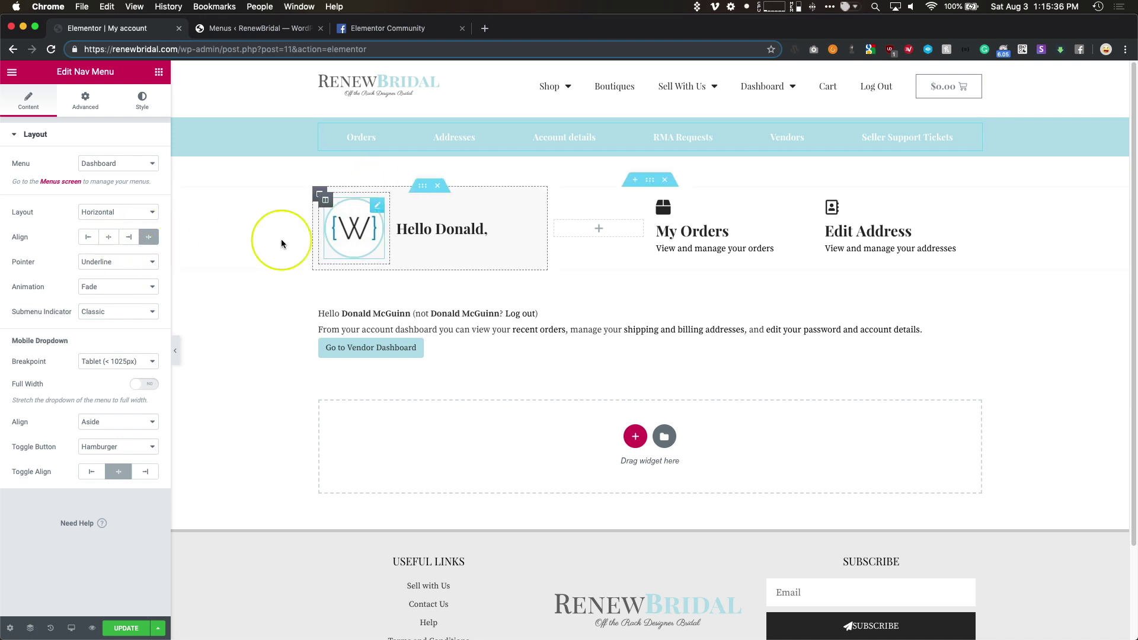
{"action": "mouse_move", "coordinate": [71, 628]}
{"action": "left_click", "coordinate": [79, 574]}
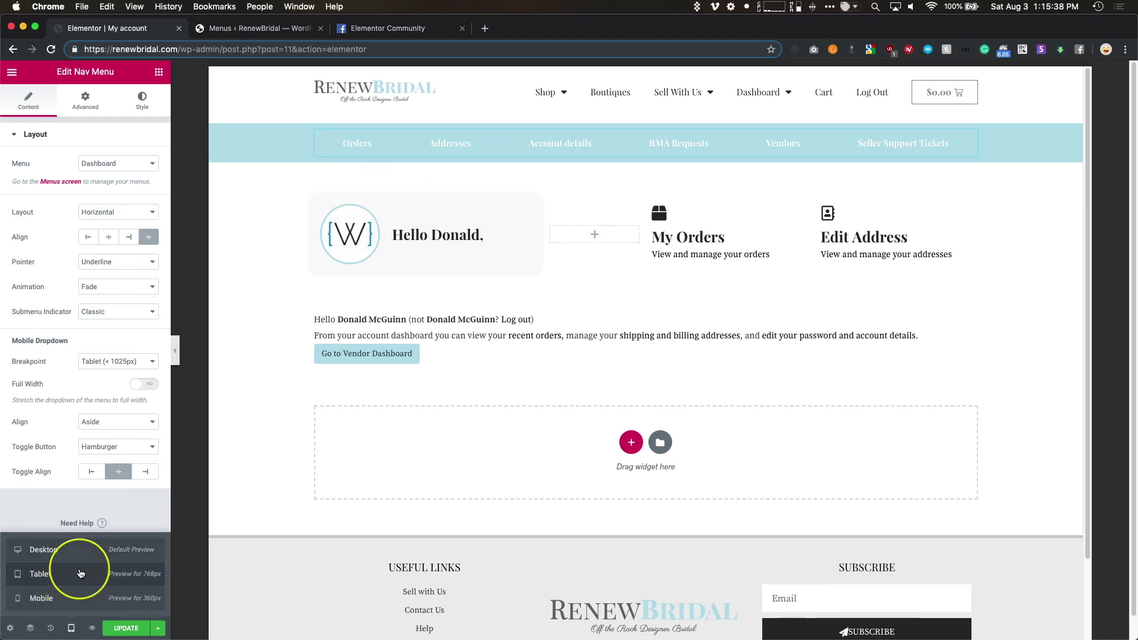
{"action": "left_click", "coordinate": [647, 224]}
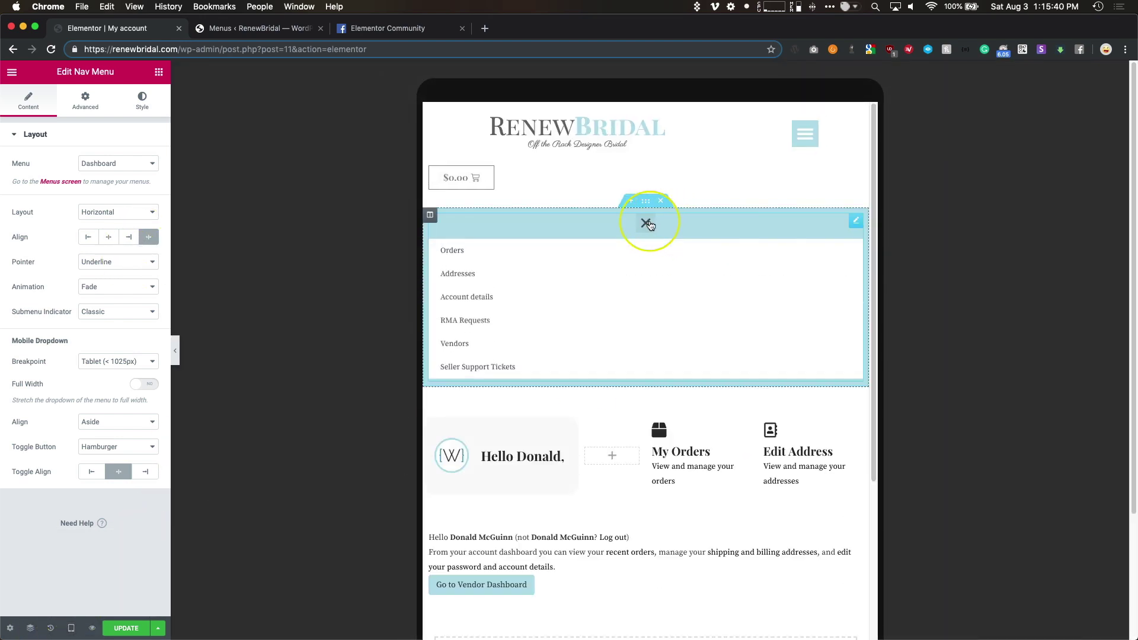
{"action": "left_click", "coordinate": [646, 224]}
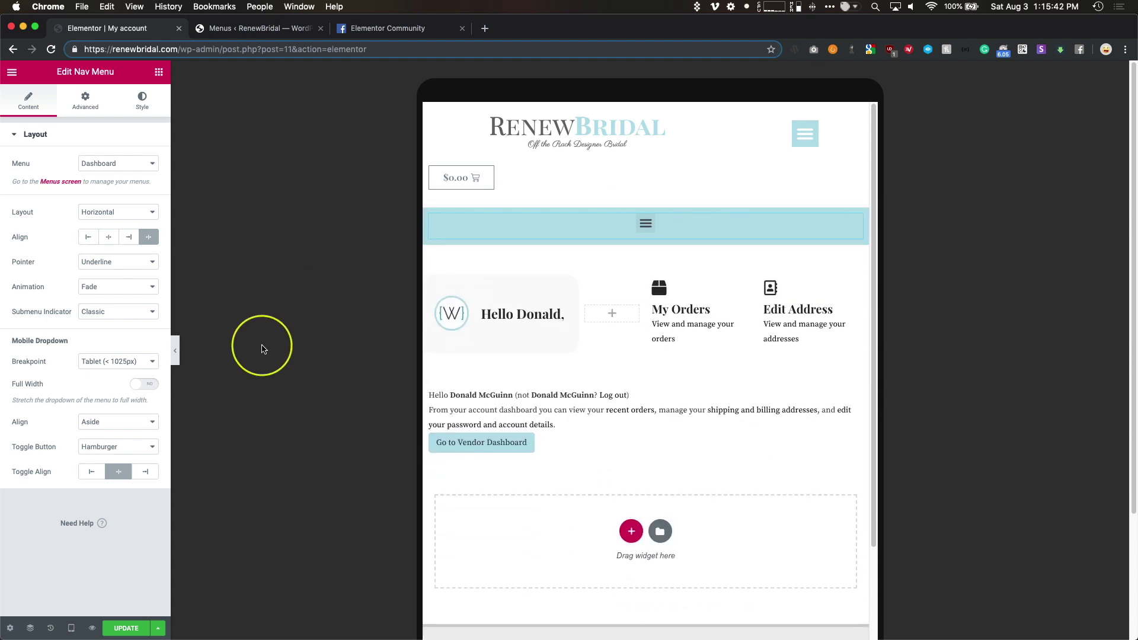
{"action": "left_click", "coordinate": [72, 629]}
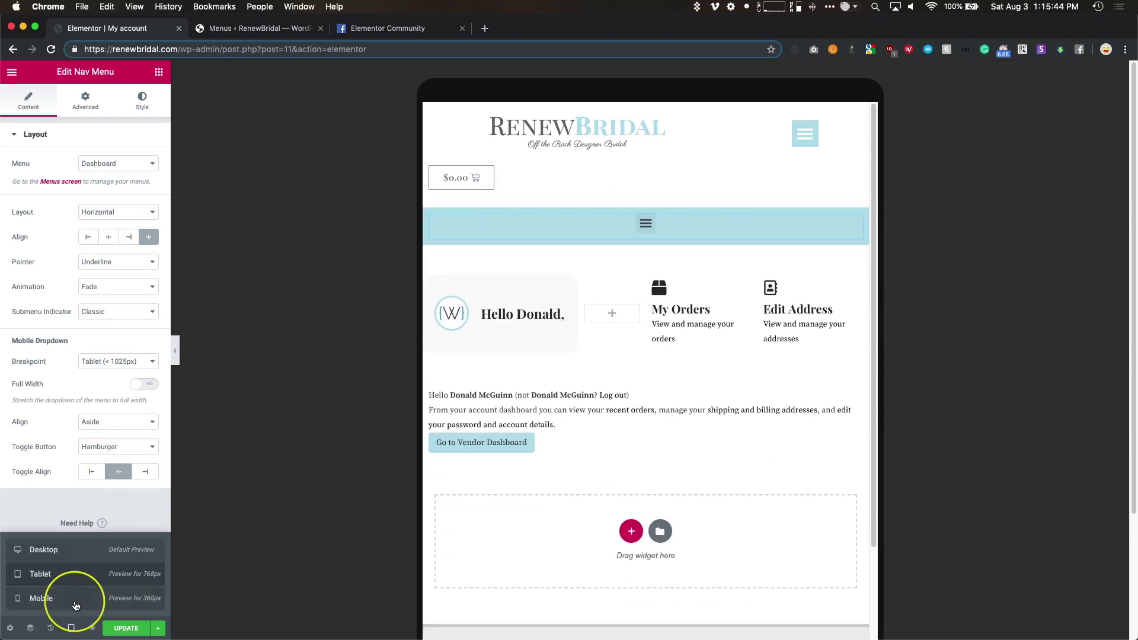
{"action": "left_click", "coordinate": [65, 549]}
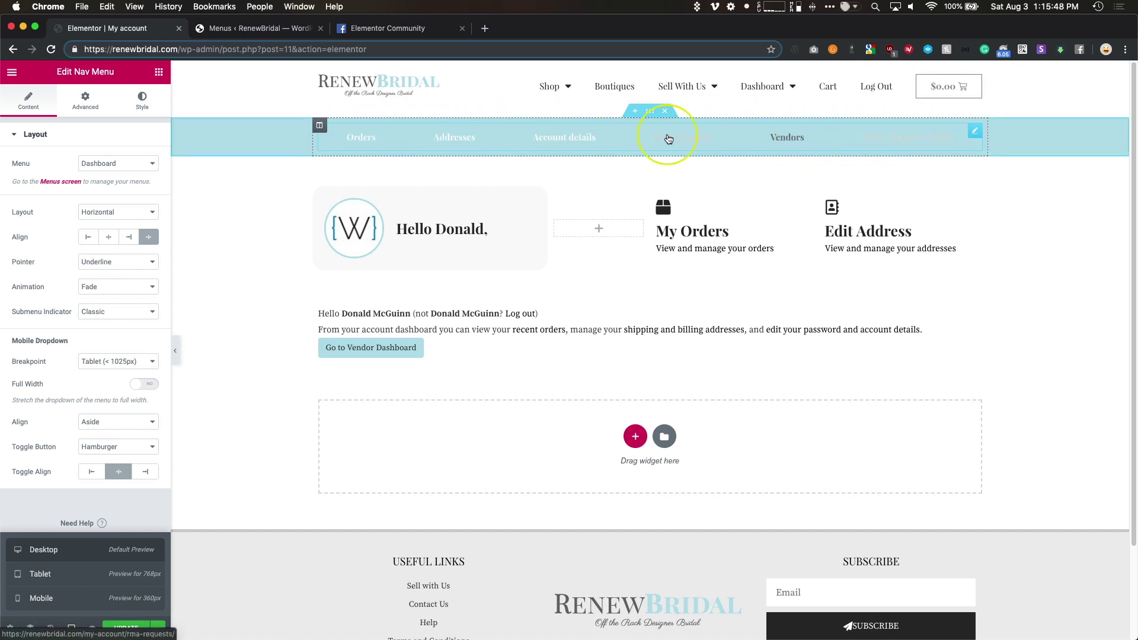
{"action": "left_click", "coordinate": [270, 28]}
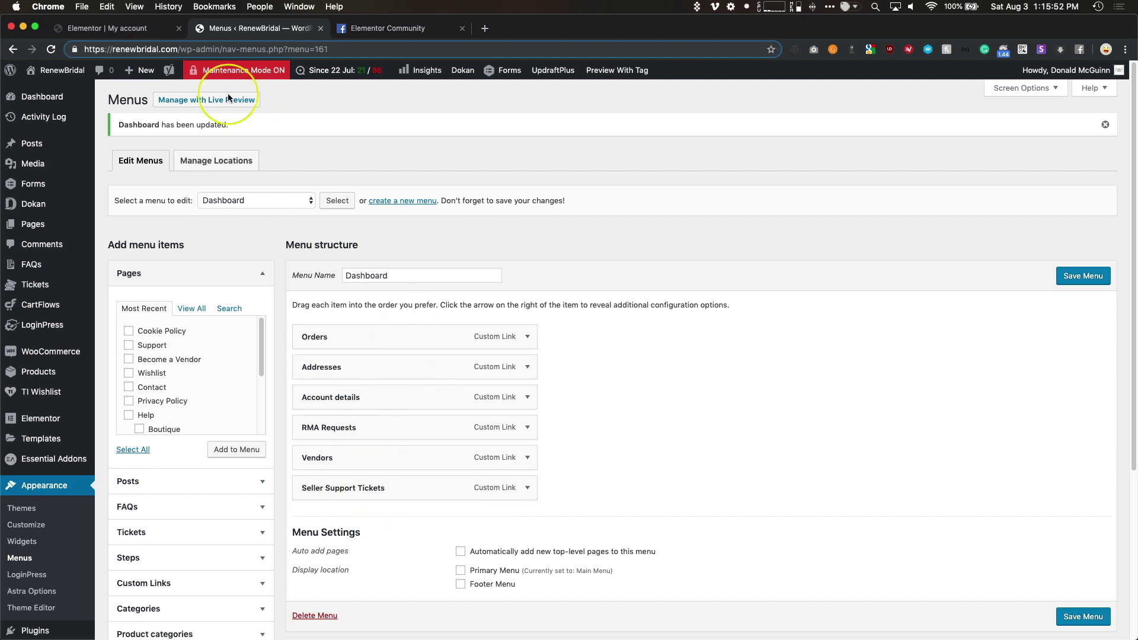
{"action": "left_click", "coordinate": [121, 27]}
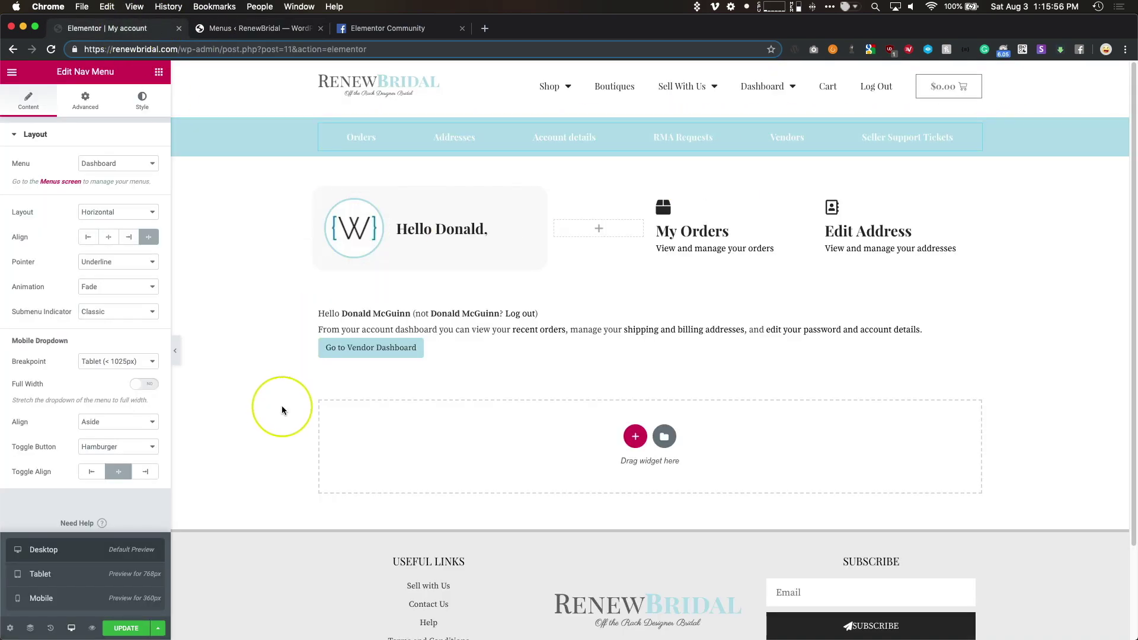
{"action": "left_click", "coordinate": [53, 550]}
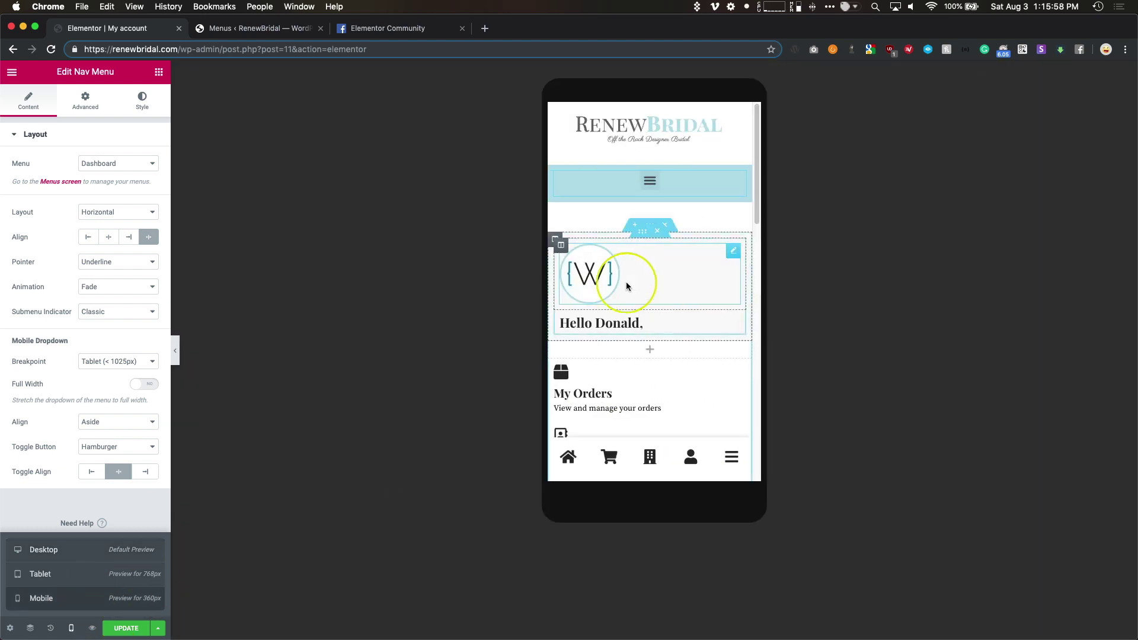
{"action": "scroll", "coordinate": [627, 279], "scroll_direction": "down", "scroll_amount": 3}
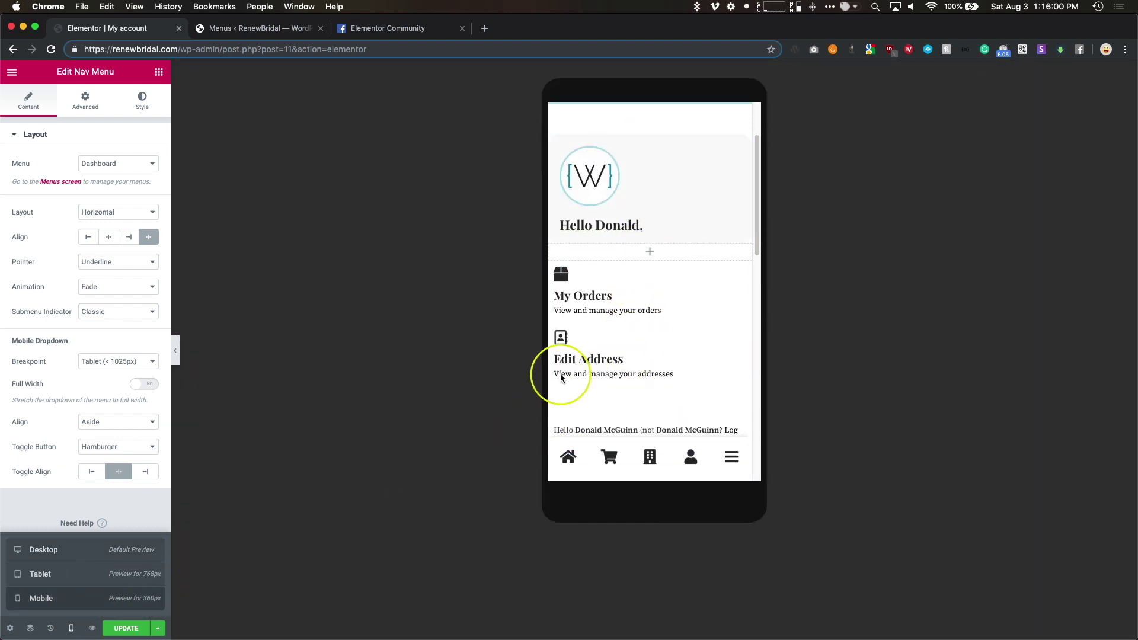
{"action": "left_click", "coordinate": [175, 351]}
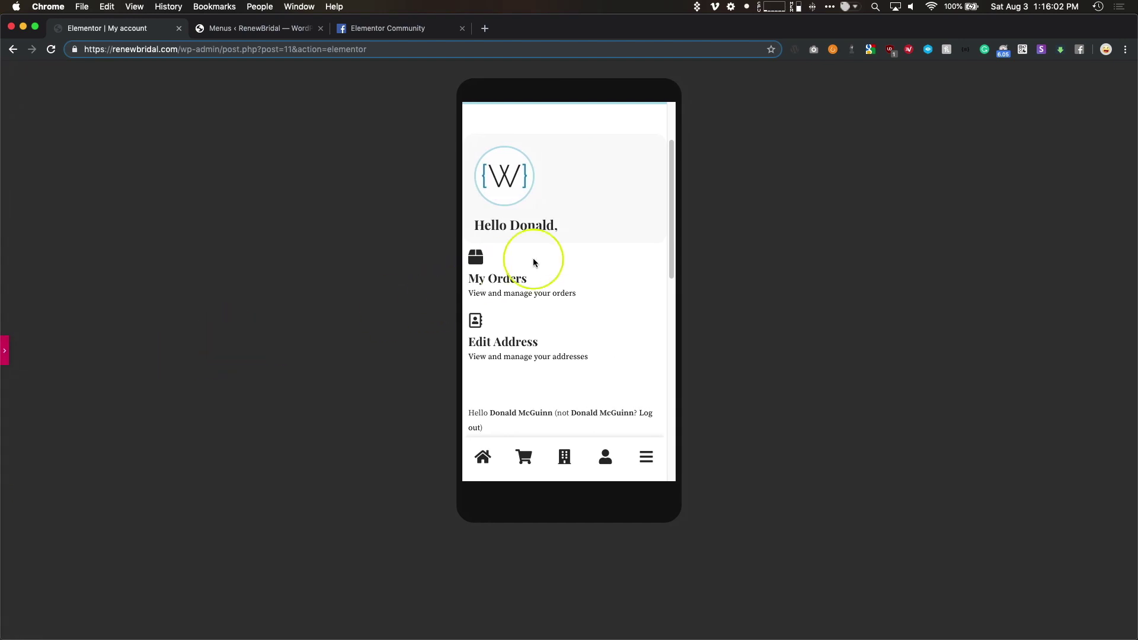
{"action": "scroll", "coordinate": [568, 259], "scroll_direction": "down", "scroll_amount": 4}
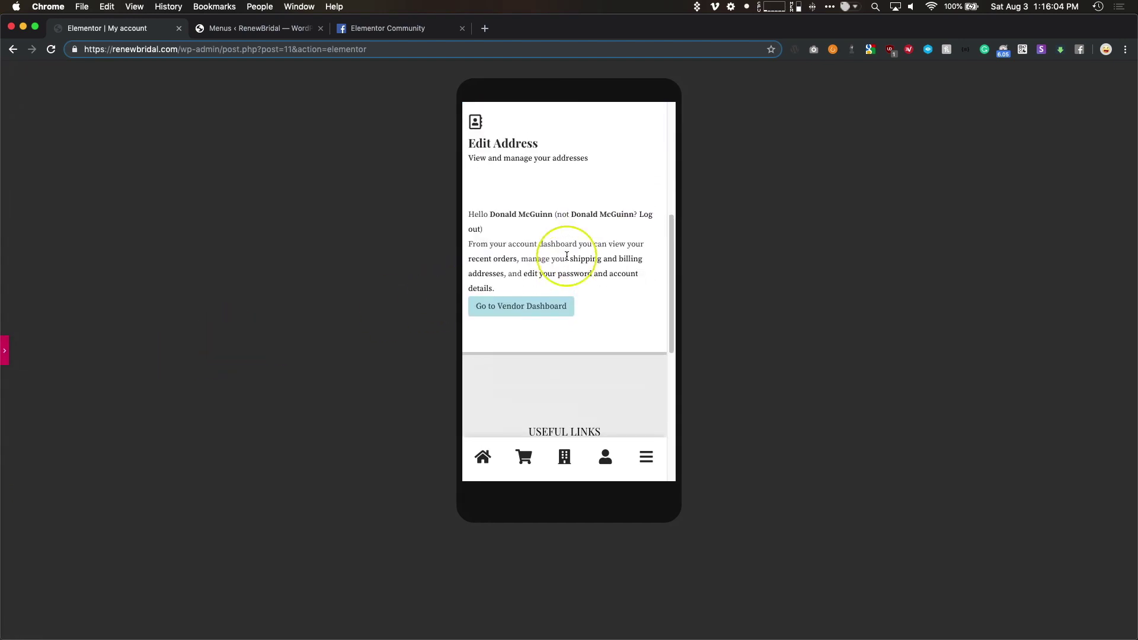
{"action": "scroll", "coordinate": [566, 259], "scroll_direction": "up", "scroll_amount": 6}
{"action": "scroll", "coordinate": [566, 259], "scroll_direction": "up", "scroll_amount": 1}
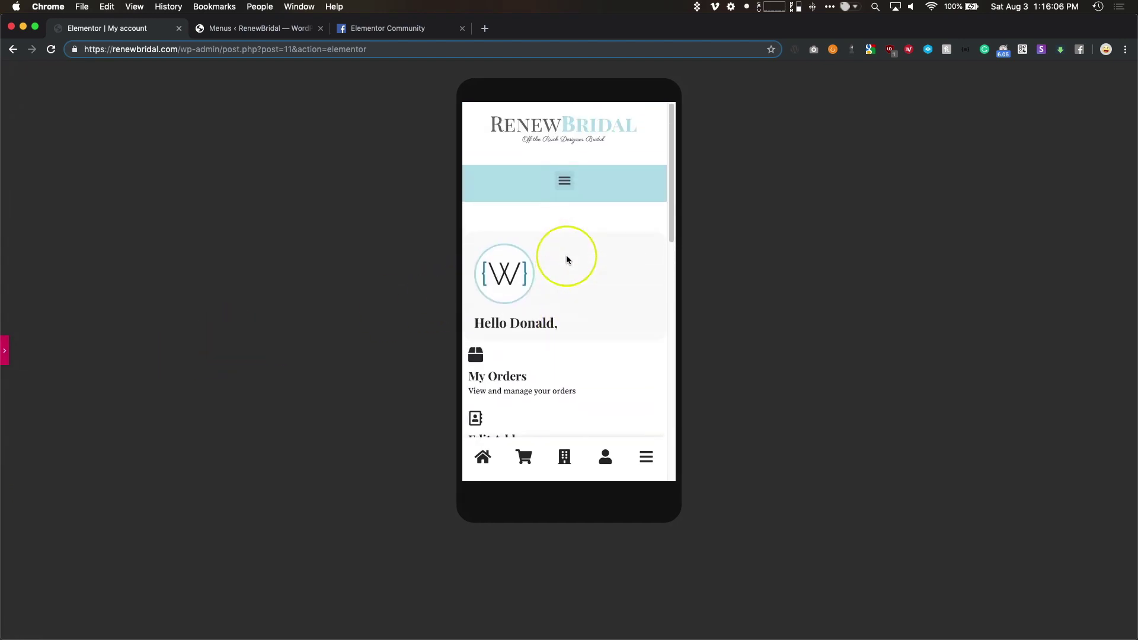
{"action": "left_click", "coordinate": [4, 352]}
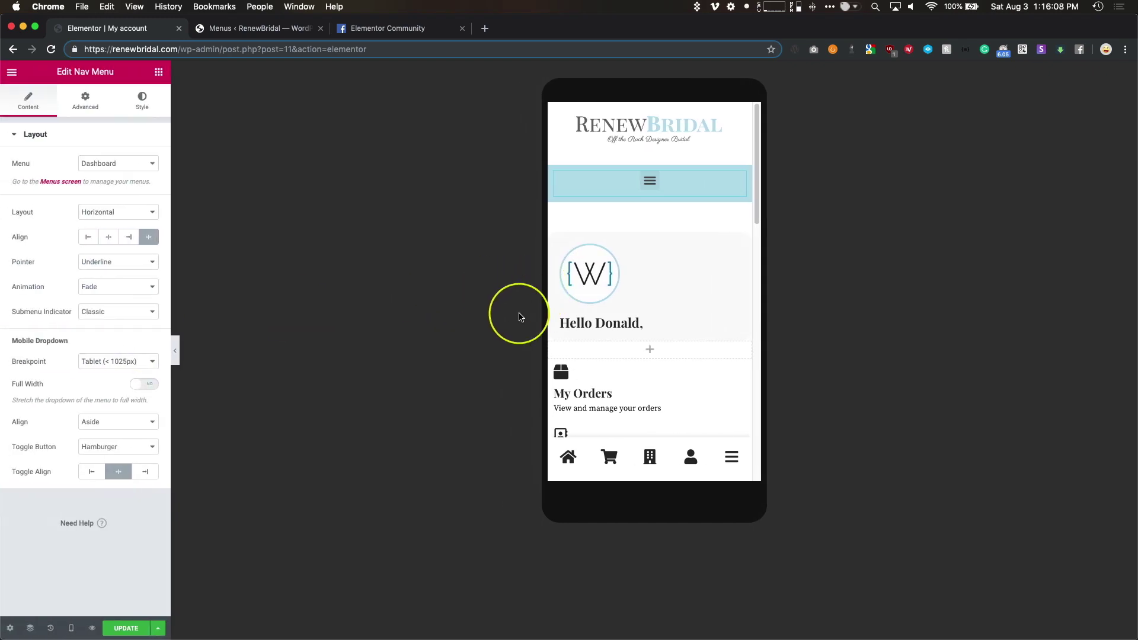
{"action": "left_click", "coordinate": [71, 628]}
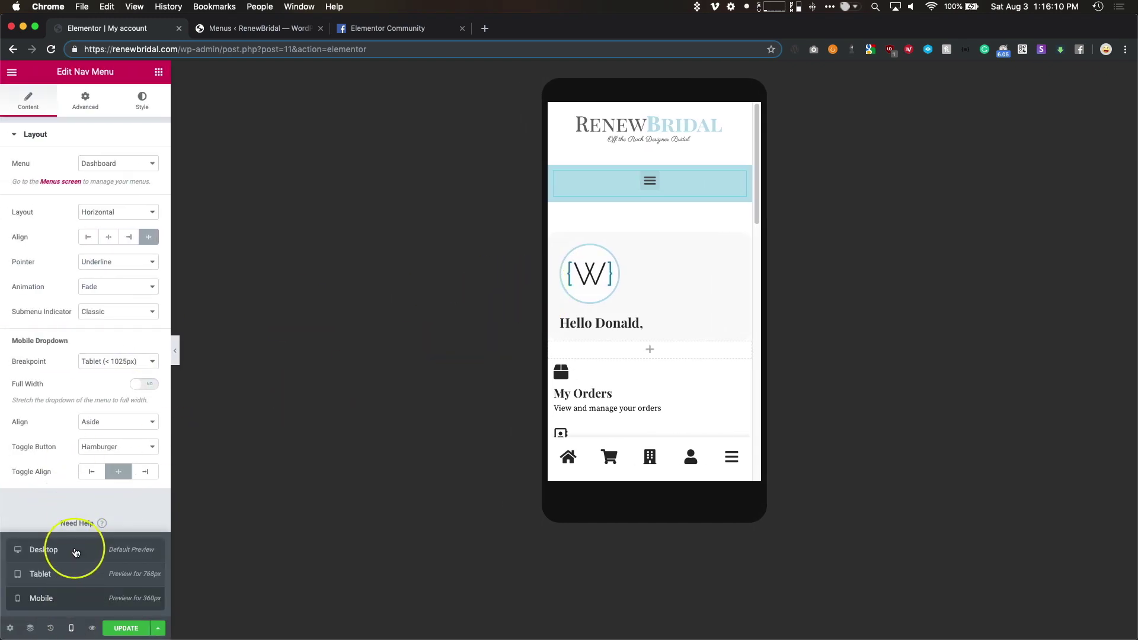
{"action": "left_click", "coordinate": [75, 553]}
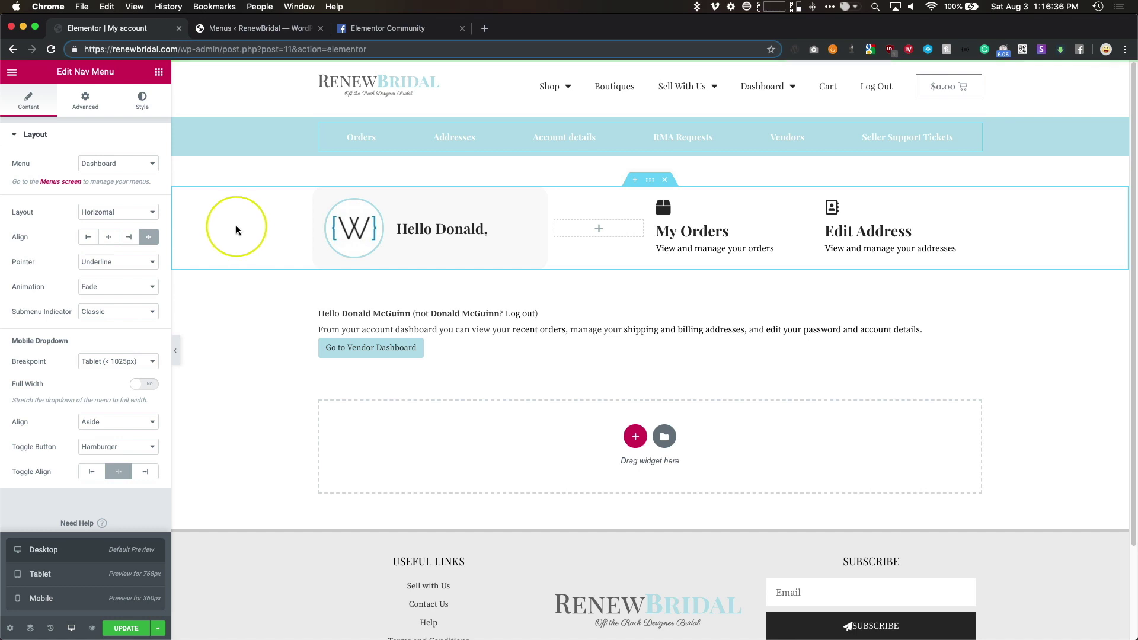
Step: Switch to the Elementor Community tab showing the 'Woocommerce Custom My Account' post
{"action": "left_click", "coordinate": [401, 32]}
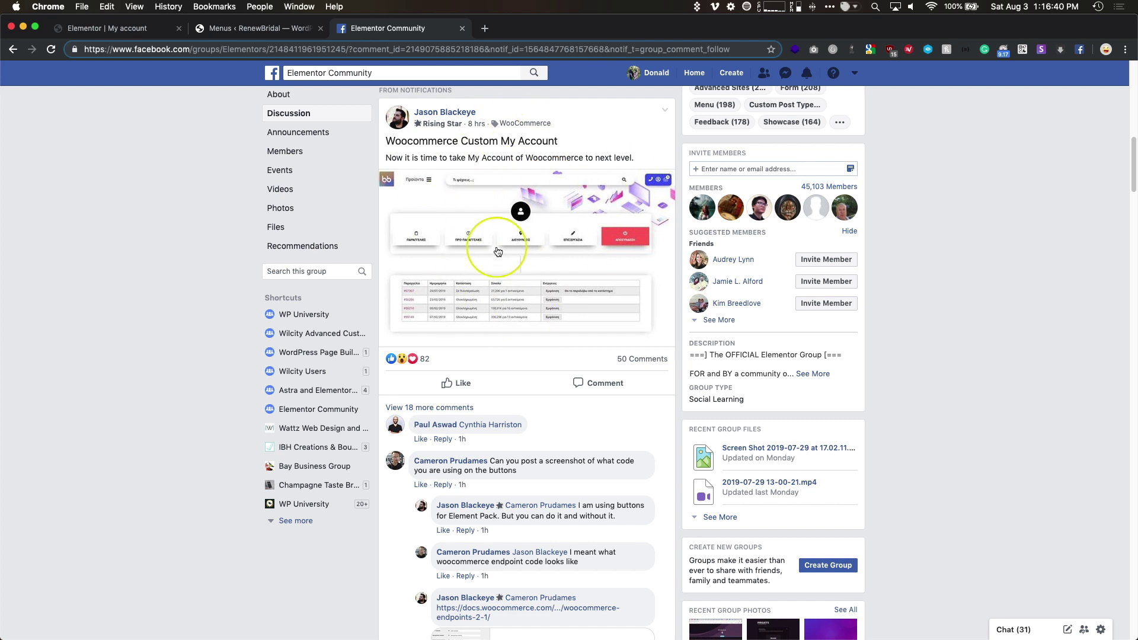